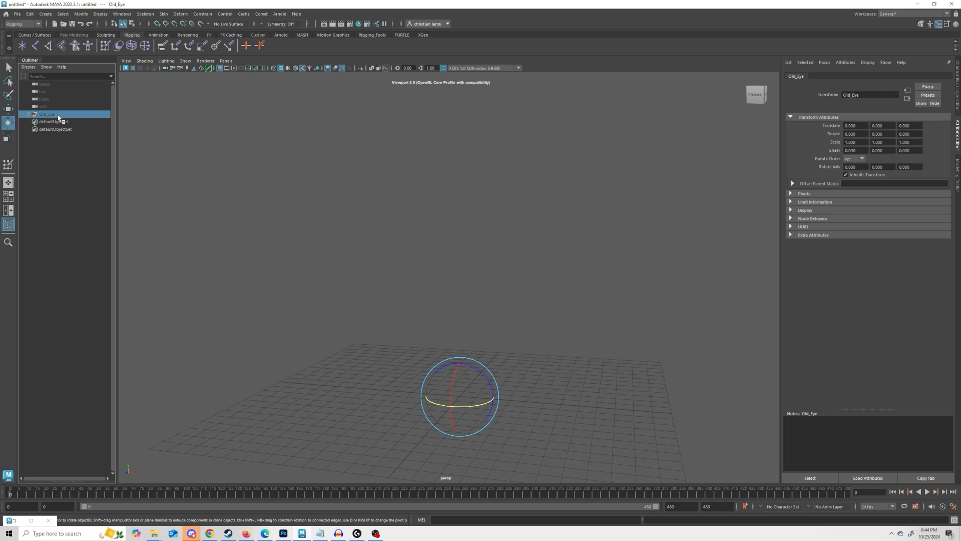
Step: Unhide the Old_Eye group in the scene and clear the selection
{"action": "key", "text": "ctrl+h"}
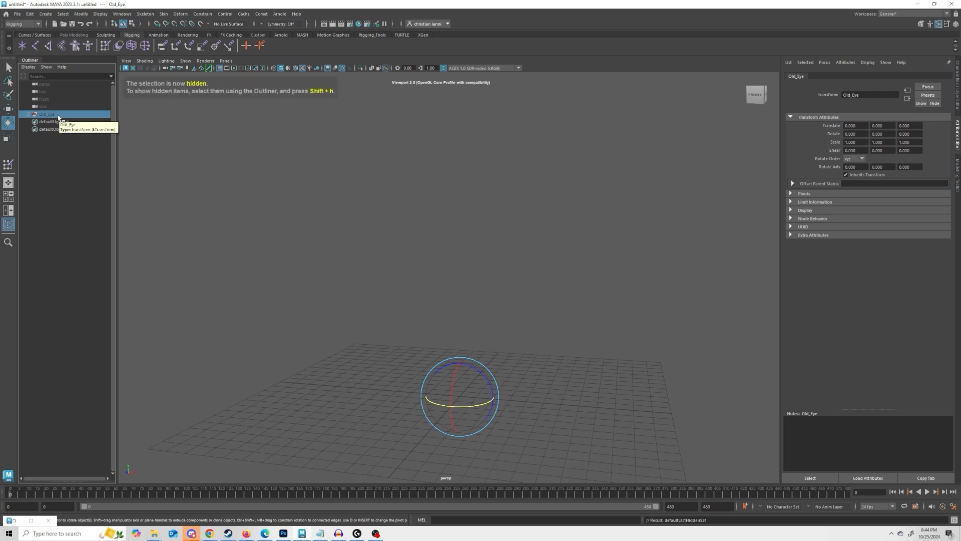
{"action": "key", "text": "shift+h"}
{"action": "left_click", "coordinate": [543, 310], "text": "alt"}
{"action": "middle_click_drag", "start_coordinate": [543, 310], "coordinate": [547, 232], "text": "alt"}
{"action": "scroll", "coordinate": [536, 241], "scroll_direction": "up", "scroll_amount": 5}
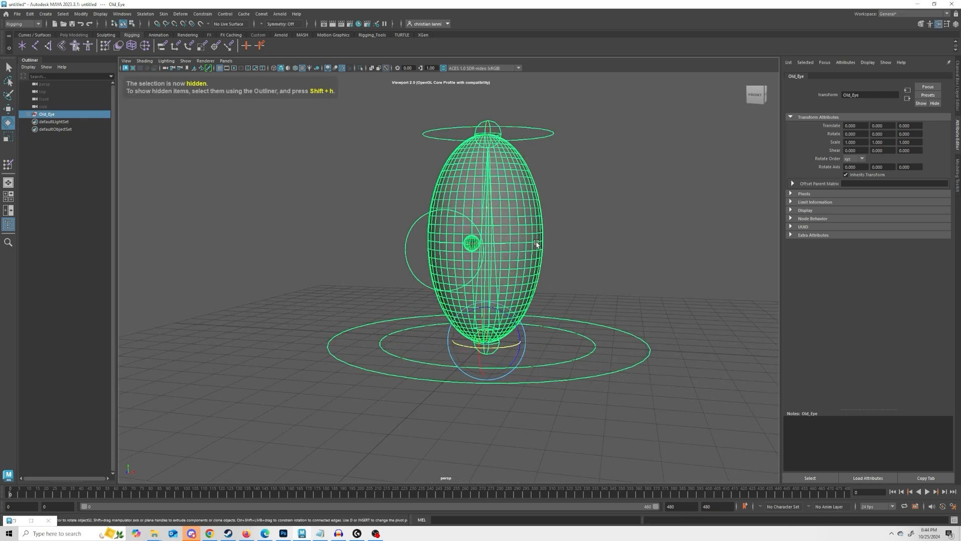
{"action": "middle_click_drag", "start_coordinate": [589, 182], "coordinate": [576, 204], "text": "alt"}
{"action": "left_click", "coordinate": [574, 199]}
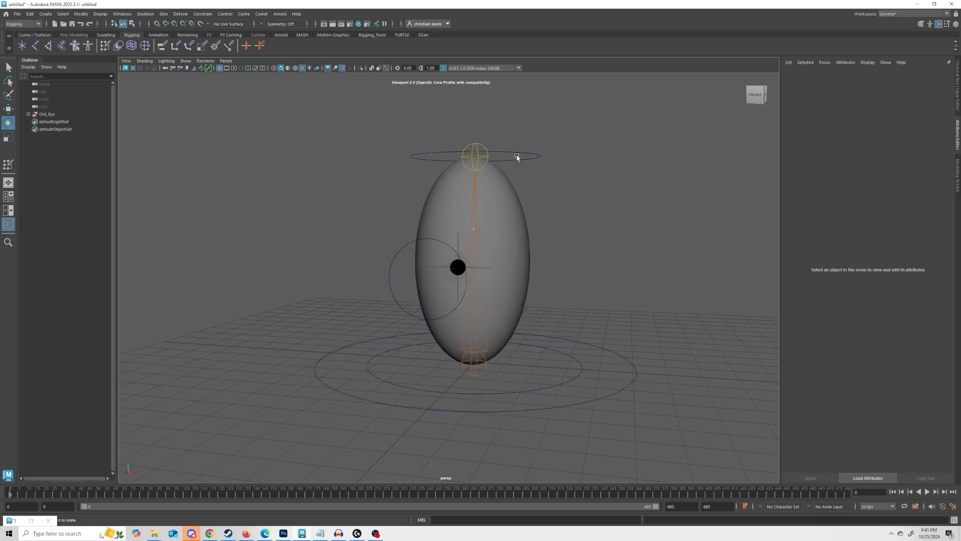
Step: Try moving the control circle at the top of the old eye rig upward and undo the move
{"action": "left_click", "coordinate": [530, 153]}
{"action": "scroll", "coordinate": [540, 181], "scroll_direction": "down", "scroll_amount": 2}
{"action": "scroll", "coordinate": [545, 198], "scroll_direction": "up", "scroll_amount": 3}
{"action": "middle_click_drag", "start_coordinate": [561, 202], "coordinate": [542, 227], "text": "alt"}
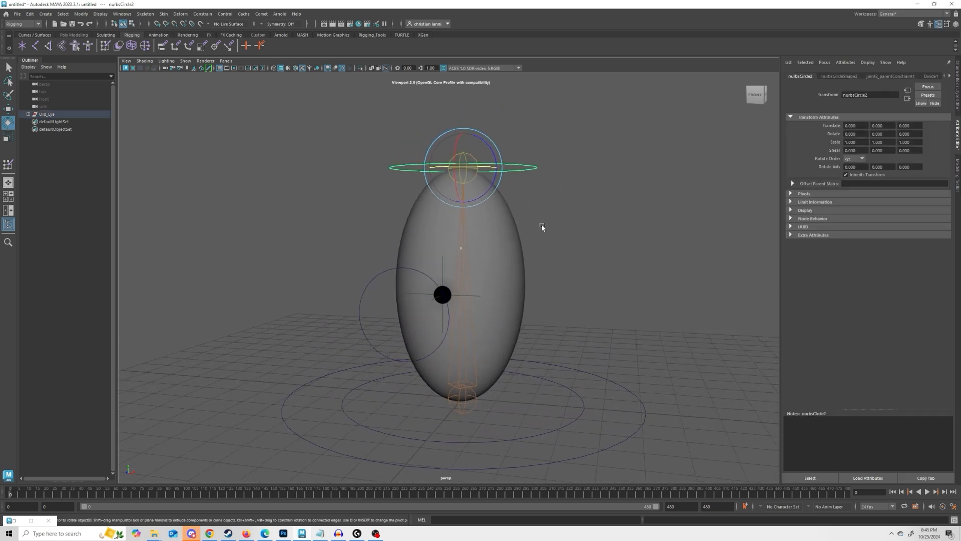
{"action": "scroll", "coordinate": [535, 224], "scroll_direction": "down", "scroll_amount": 1}
{"action": "key", "text": "w"}
{"action": "left_click_drag", "start_coordinate": [460, 182], "coordinate": [484, 130]}
{"action": "key", "text": "ctrl+z"}
Step: Test the old rig's top control and the pupil's control circle by moving each one, undoing both moves
{"action": "scroll", "coordinate": [478, 286], "scroll_direction": "up", "scroll_amount": 3}
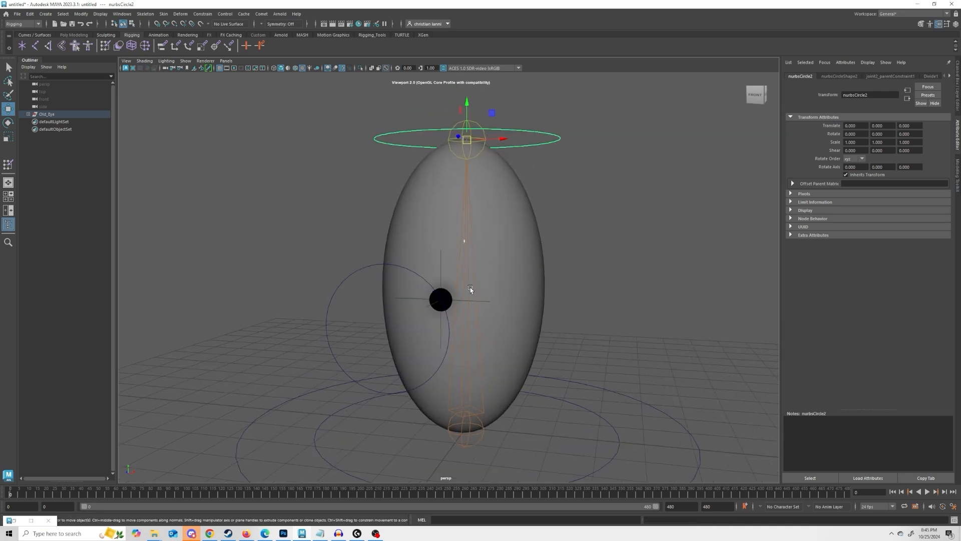
{"action": "scroll", "coordinate": [444, 298], "scroll_direction": "up", "scroll_amount": 2}
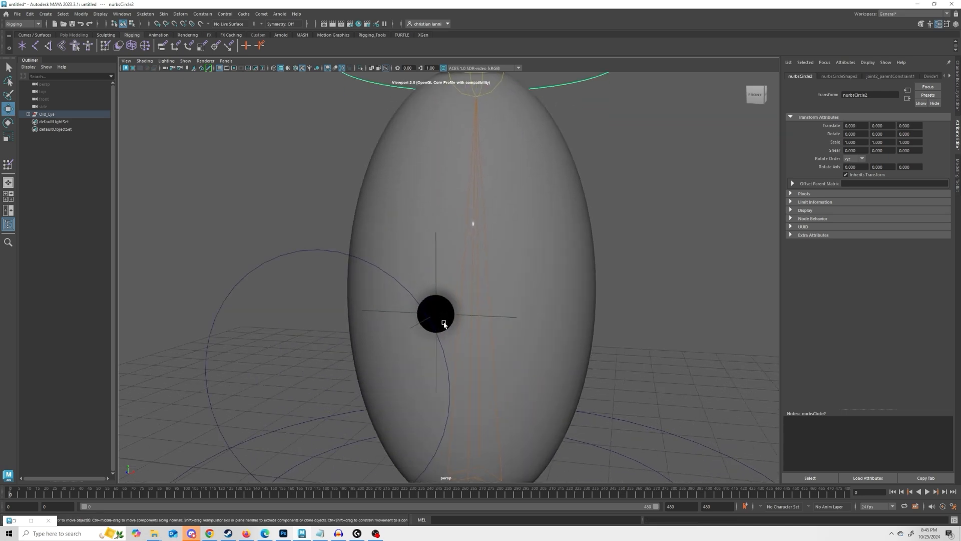
{"action": "scroll", "coordinate": [441, 274], "scroll_direction": "down", "scroll_amount": 3}
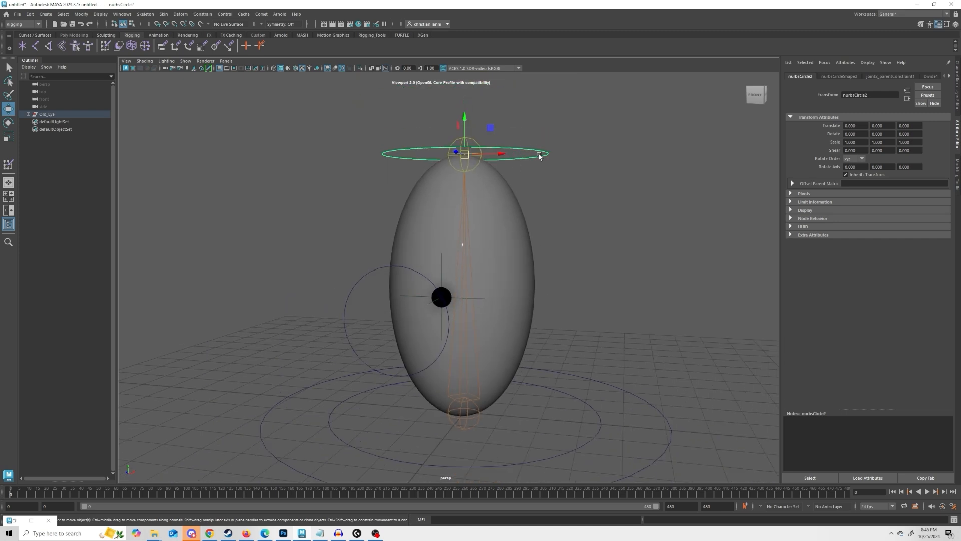
{"action": "mouse_move", "coordinate": [465, 154]}
{"action": "left_mouse_down"}
{"action": "mouse_move", "coordinate": [440, 139]}
{"action": "mouse_move", "coordinate": [458, 166]}
{"action": "mouse_move", "coordinate": [447, 157]}
{"action": "left_mouse_up"}
{"action": "key", "text": "ctrl+z"}
{"action": "left_click", "coordinate": [346, 312]}
{"action": "left_click_drag", "start_coordinate": [395, 320], "coordinate": [429, 270]}
{"action": "key", "text": "ctrl+z"}
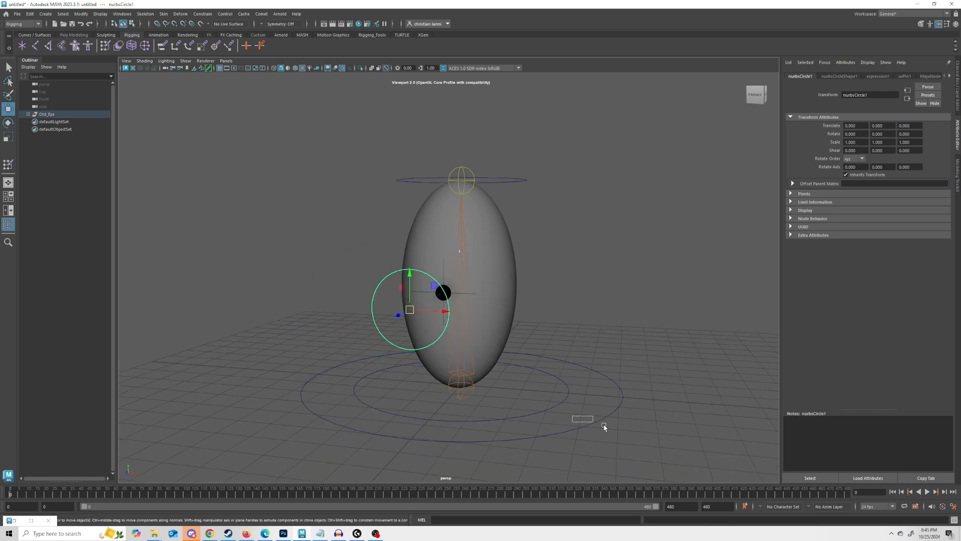
Step: Try bending the old eye by moving its top control and rotating it about 40 degrees in Z, undoing both changes
{"action": "left_click", "coordinate": [503, 394]}
{"action": "key", "text": "r"}
{"action": "key", "text": "w"}
{"action": "left_click", "coordinate": [481, 201]}
{"action": "left_click_drag", "start_coordinate": [481, 202], "coordinate": [433, 133]}
{"action": "key", "text": "e"}
{"action": "left_click_drag", "start_coordinate": [433, 166], "coordinate": [483, 188]}
{"action": "scroll", "coordinate": [485, 188], "scroll_direction": "up", "scroll_amount": 3}
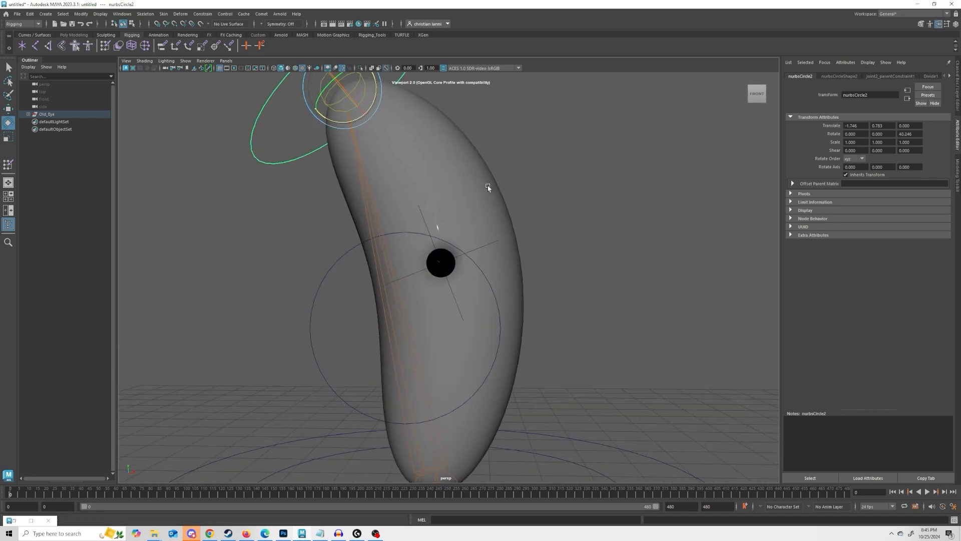
{"action": "scroll", "coordinate": [489, 188], "scroll_direction": "down", "scroll_amount": 3}
{"action": "key", "text": "ctrl+z"}
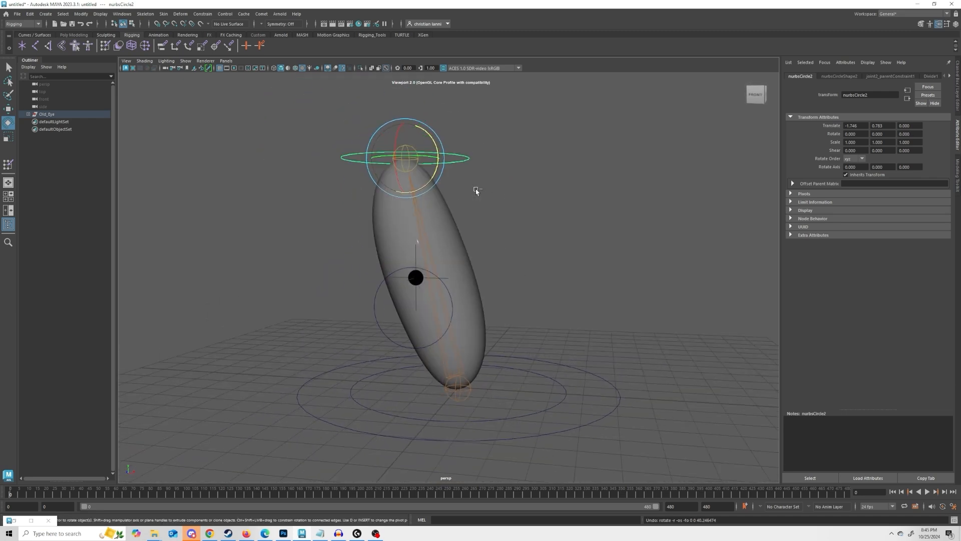
{"action": "key", "text": "ctrl+z"}
Step: Hide the Old_Eye group
{"action": "left_click", "coordinate": [604, 239]}
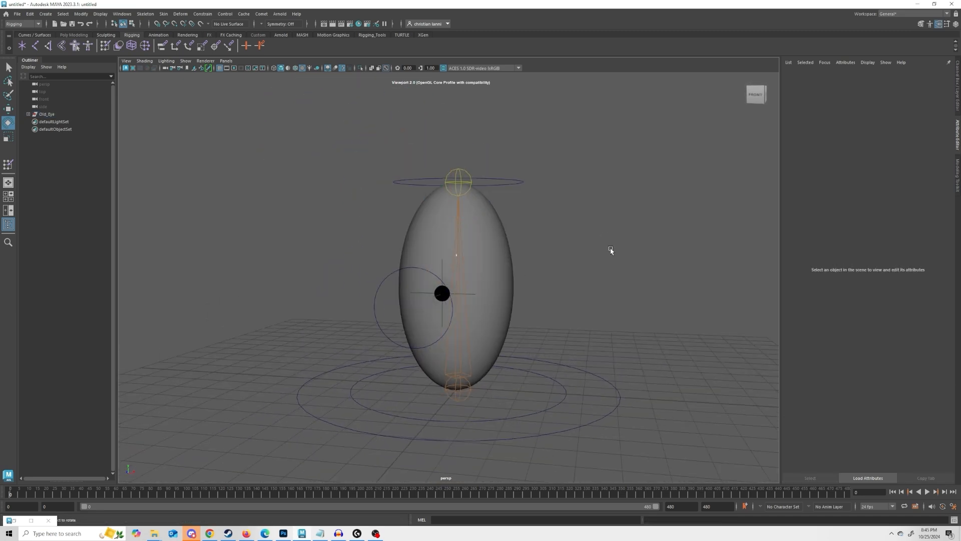
{"action": "scroll", "coordinate": [610, 249], "scroll_direction": "up", "scroll_amount": 2}
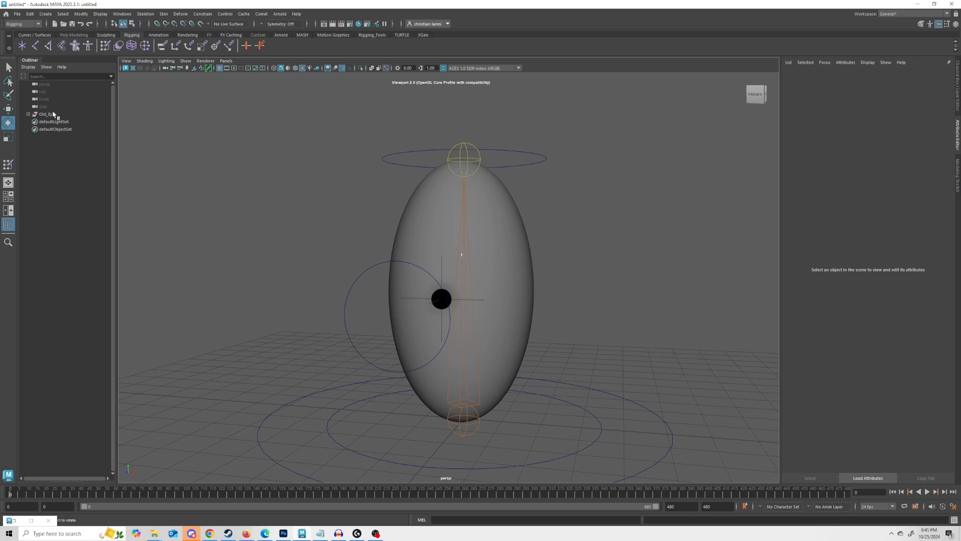
{"action": "left_click", "coordinate": [48, 114]}
{"action": "key", "text": "ctrl+h"}
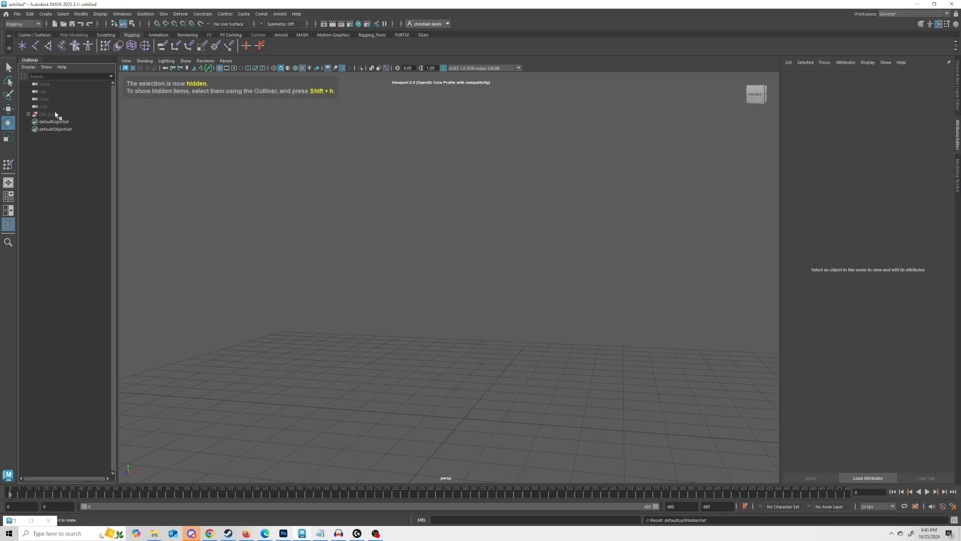
Step: Create a polygon sphere, stretch it to about 3.2 in Y, and raise it to about 3.21 in Y
{"action": "left_click", "coordinate": [46, 14]}
{"action": "mouse_move", "coordinate": [69, 36]}
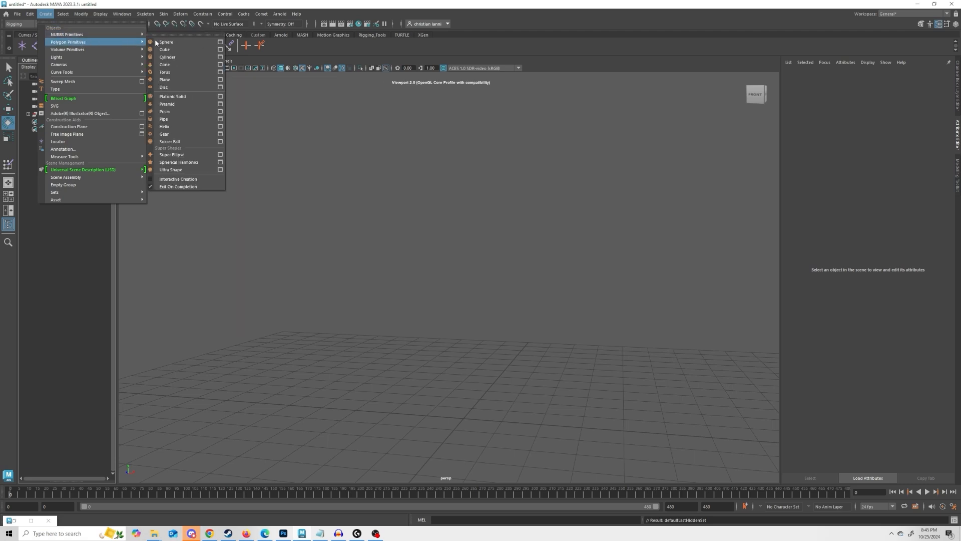
{"action": "left_click", "coordinate": [166, 42]}
{"action": "left_click_drag", "start_coordinate": [420, 345], "coordinate": [458, 247], "text": "alt"}
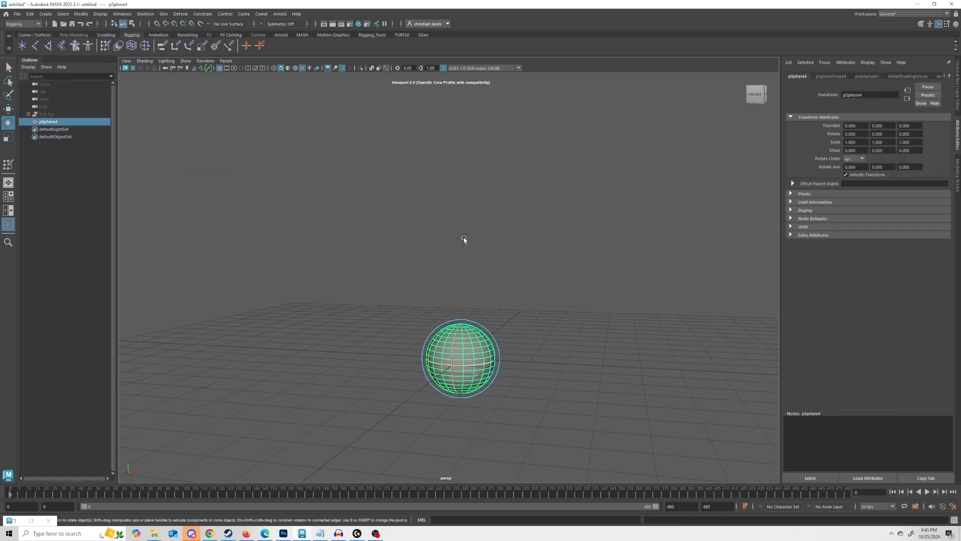
{"action": "key", "text": "r"}
{"action": "left_click_drag", "start_coordinate": [460, 322], "coordinate": [486, 212]}
{"action": "key", "text": "w"}
{"action": "key", "text": "space"}
{"action": "key", "text": "space"}
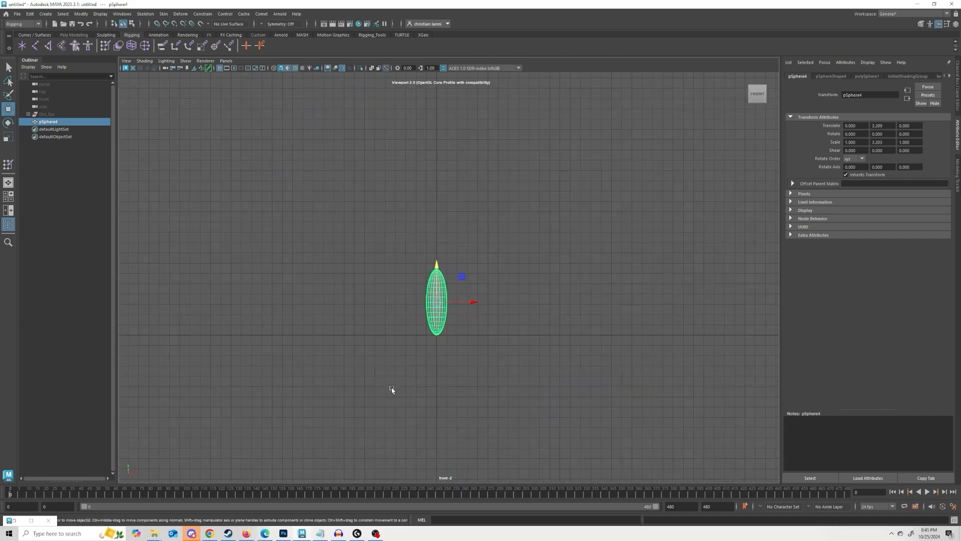
Step: Reshape the sphere to a scale of about 1.118, 2.486, 1.118 and lower it to about 2.486 in Y
{"action": "key", "text": "f"}
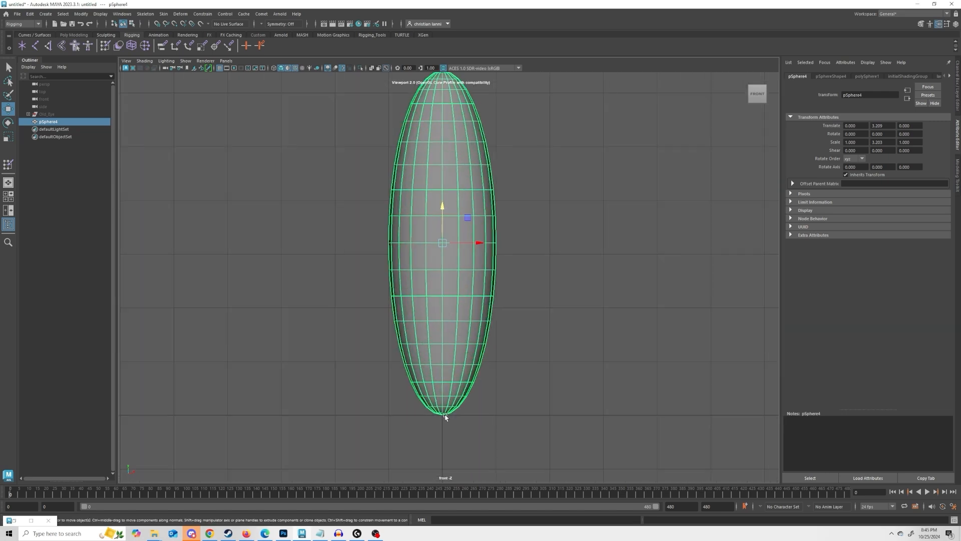
{"action": "key", "text": "r"}
{"action": "mouse_move", "coordinate": [443, 242]}
{"action": "left_mouse_down"}
{"action": "mouse_move", "coordinate": [443, 205]}
{"action": "mouse_move", "coordinate": [447, 260]}
{"action": "left_mouse_up"}
{"action": "key", "text": "r"}
{"action": "key", "text": "w"}
{"action": "key", "text": "r"}
{"action": "key", "text": "w"}
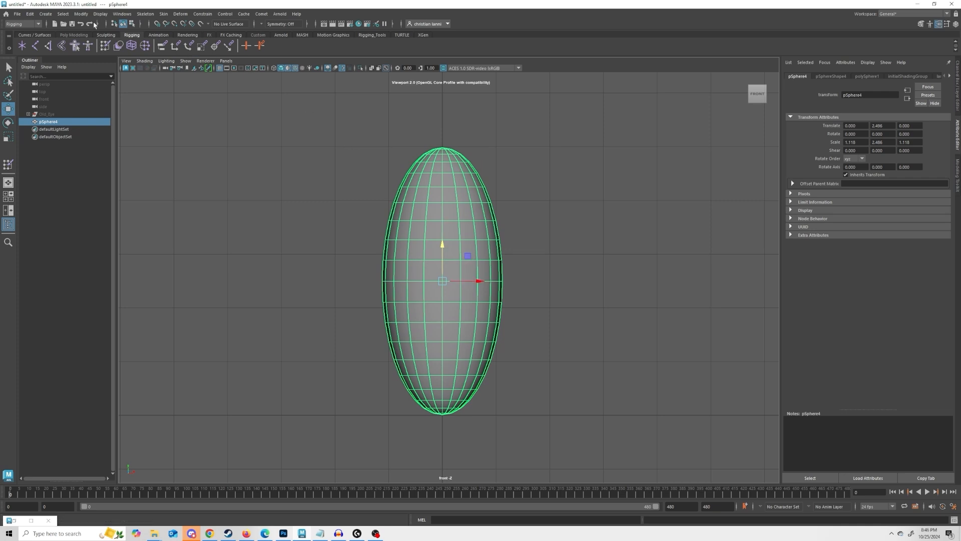
Step: Smooth the stretched sphere's mesh
{"action": "left_click", "coordinate": [32, 24]}
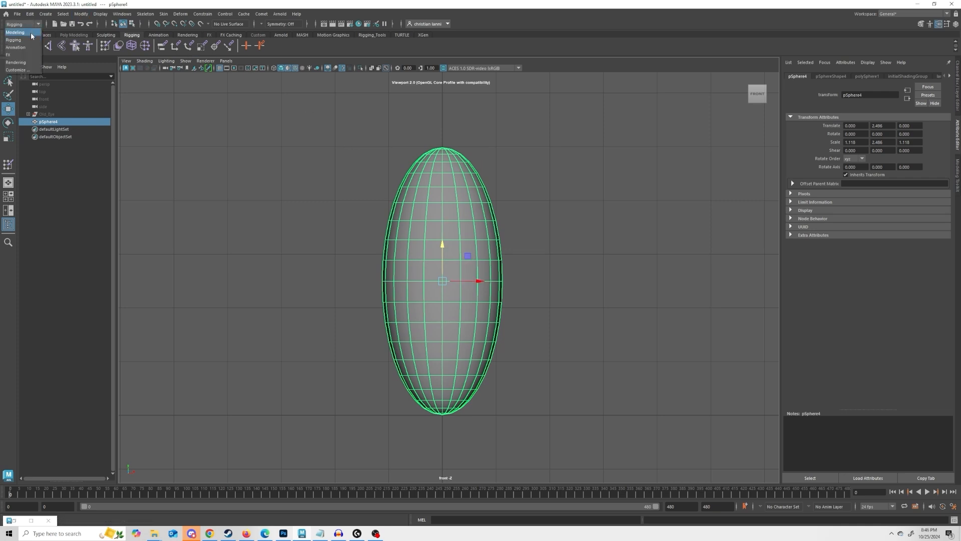
{"action": "left_click", "coordinate": [32, 33]}
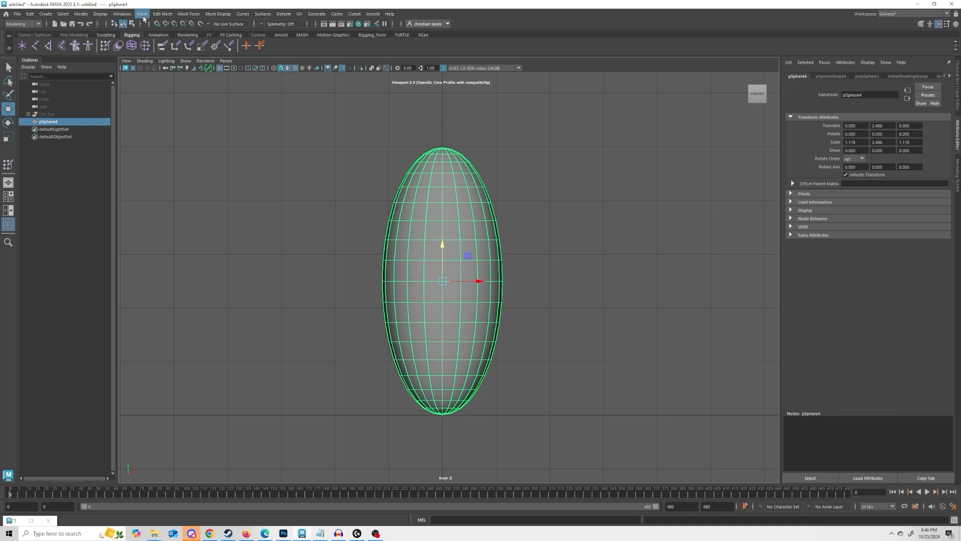
{"action": "left_click", "coordinate": [143, 15]}
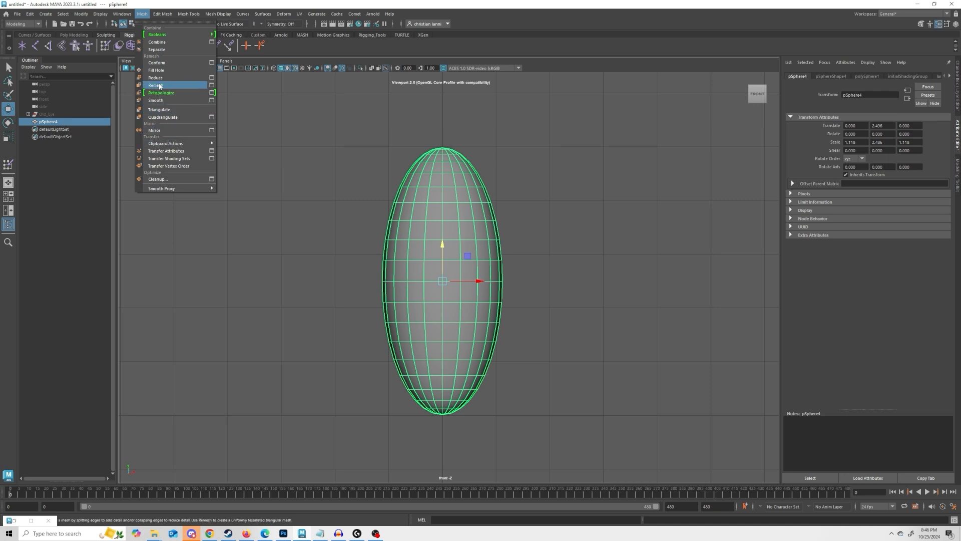
{"action": "left_click", "coordinate": [167, 102]}
{"action": "left_click", "coordinate": [302, 173]}
{"action": "key", "text": "space"}
{"action": "key", "text": "space"}
{"action": "mouse_move", "coordinate": [476, 243]}
{"action": "left_mouse_down", "text": "alt"}
{"action": "mouse_move", "coordinate": [526, 239]}
{"action": "mouse_move", "coordinate": [482, 243]}
{"action": "left_mouse_up", "text": "alt"}
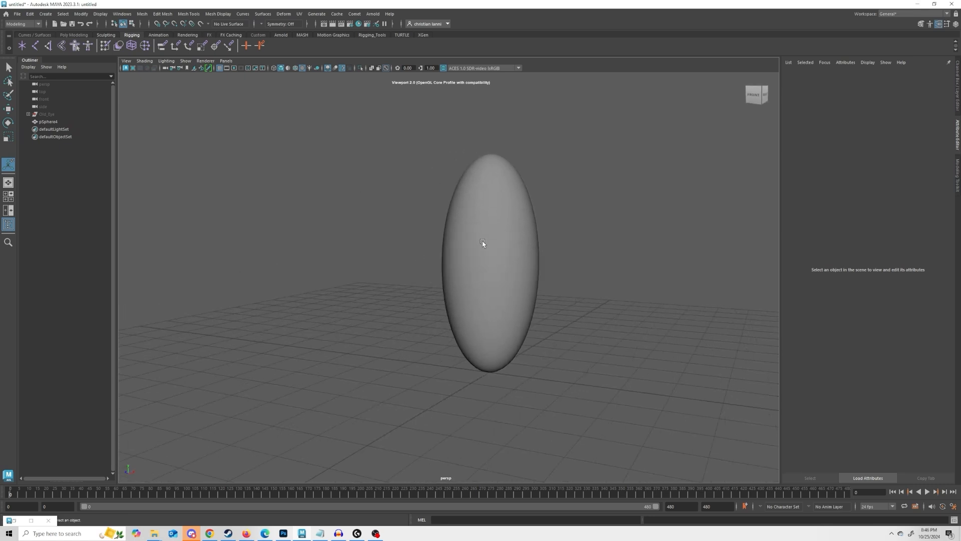
Step: Delete the construction history of the smoothed sphere
{"action": "left_click", "coordinate": [483, 244]}
{"action": "key", "text": "f"}
{"action": "left_click_drag", "start_coordinate": [543, 245], "coordinate": [483, 251], "text": "alt"}
{"action": "left_click", "coordinate": [556, 246]}
{"action": "left_click", "coordinate": [482, 251]}
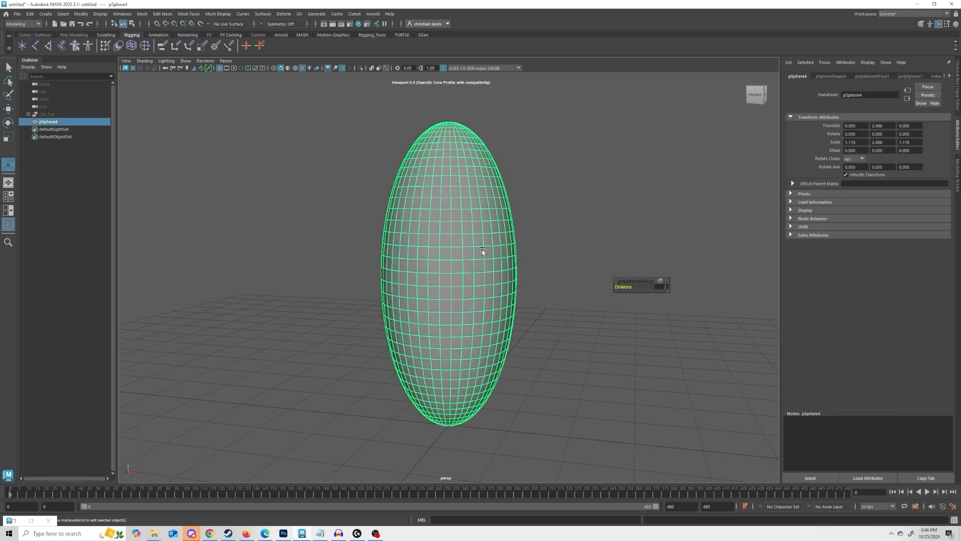
{"action": "key", "text": "alt+shift+d"}
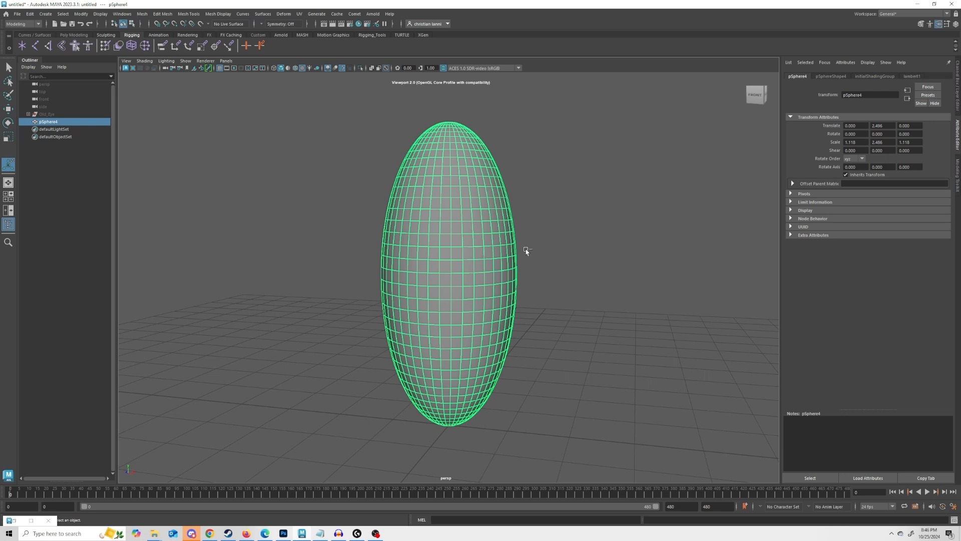
Step: Freeze the transformations of the stretched sphere
{"action": "left_click", "coordinate": [957, 85]}
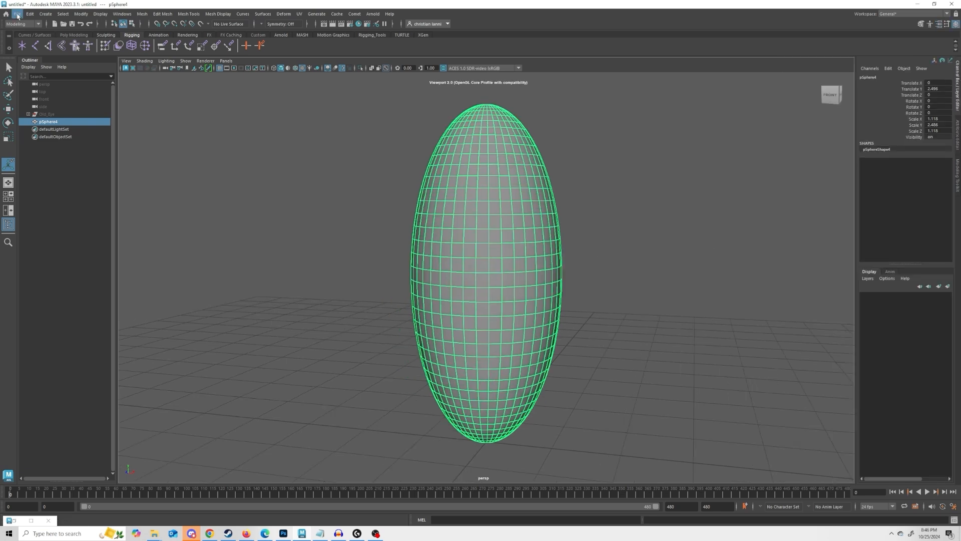
{"action": "left_click", "coordinate": [76, 16]}
{"action": "left_click", "coordinate": [122, 51]}
{"action": "left_click", "coordinate": [295, 174]}
{"action": "left_click", "coordinate": [443, 224]}
{"action": "right_click_drag", "start_coordinate": [563, 230], "coordinate": [552, 233], "text": "alt"}
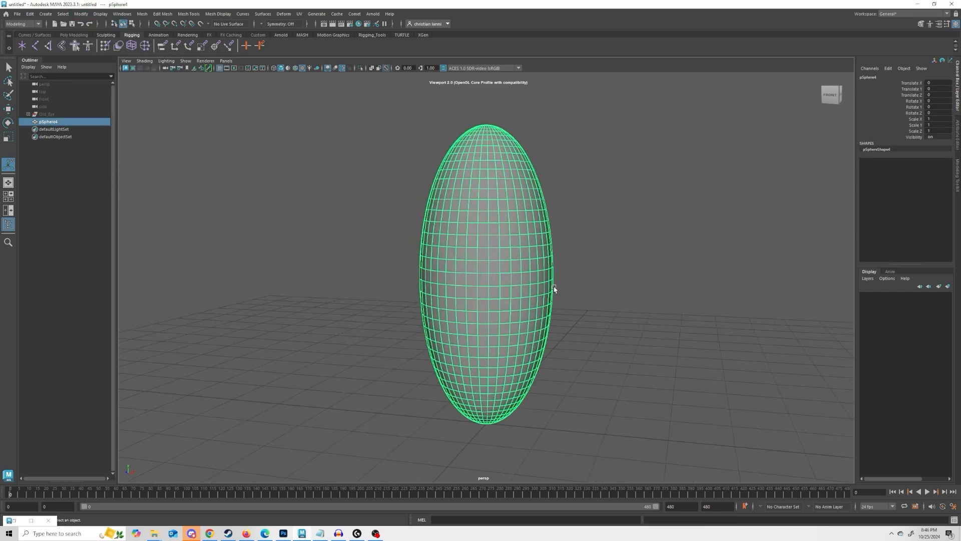
{"action": "left_click_drag", "start_coordinate": [600, 307], "coordinate": [589, 305], "text": "alt"}
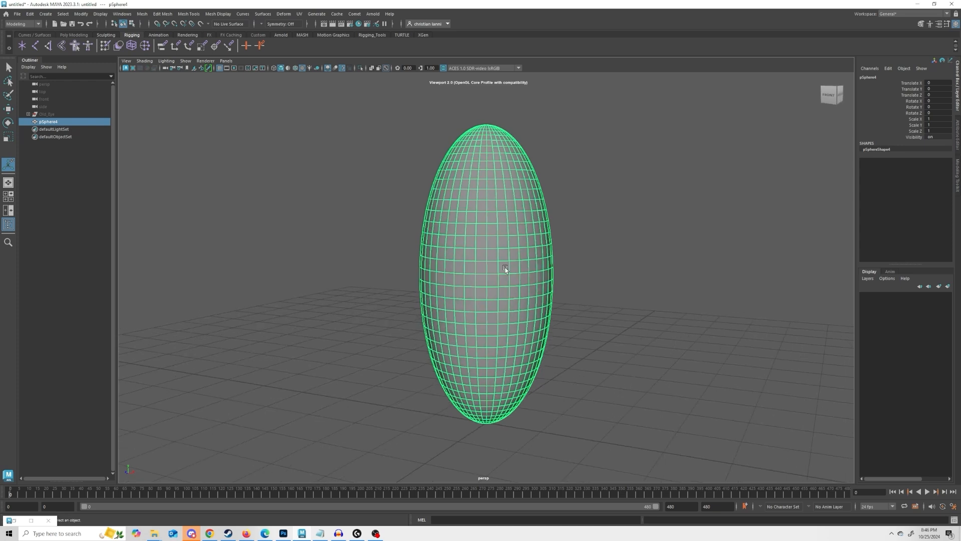
Step: Rename the stretched sphere to Eye_Base
{"action": "double_click", "coordinate": [56, 122]}
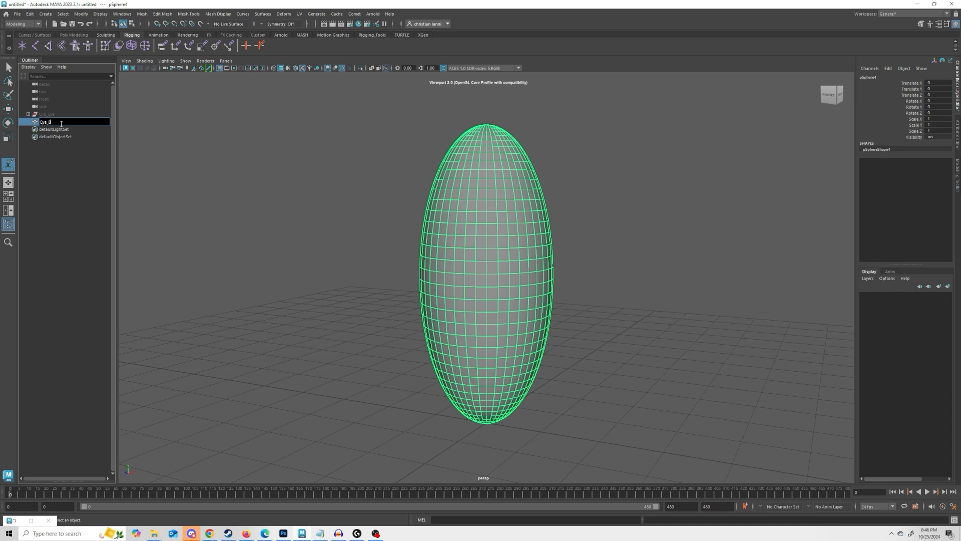
{"action": "key", "text": "Return"}
{"action": "left_click", "coordinate": [389, 169]}
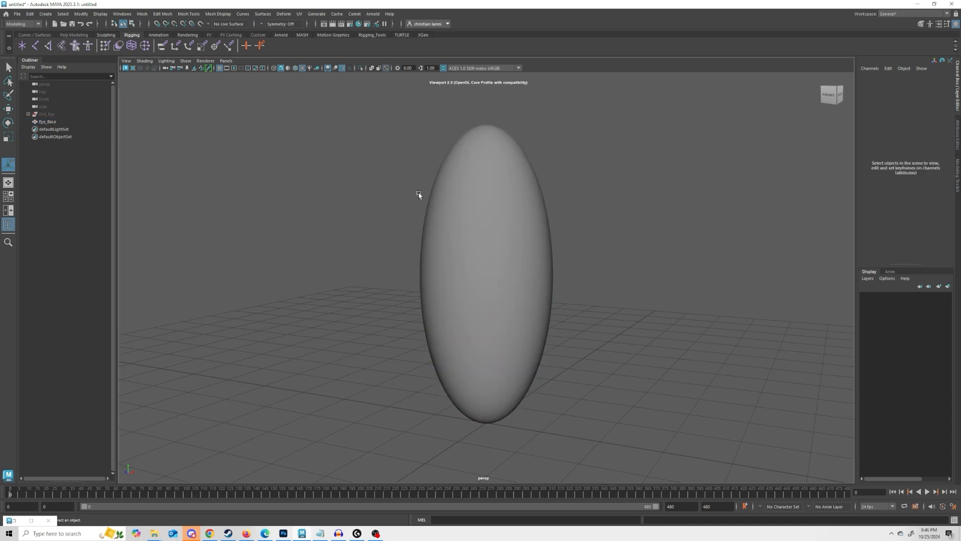
Step: Create a second polygon sphere for the pupil and raise it to about 2.71 in Y
{"action": "left_click", "coordinate": [45, 13]}
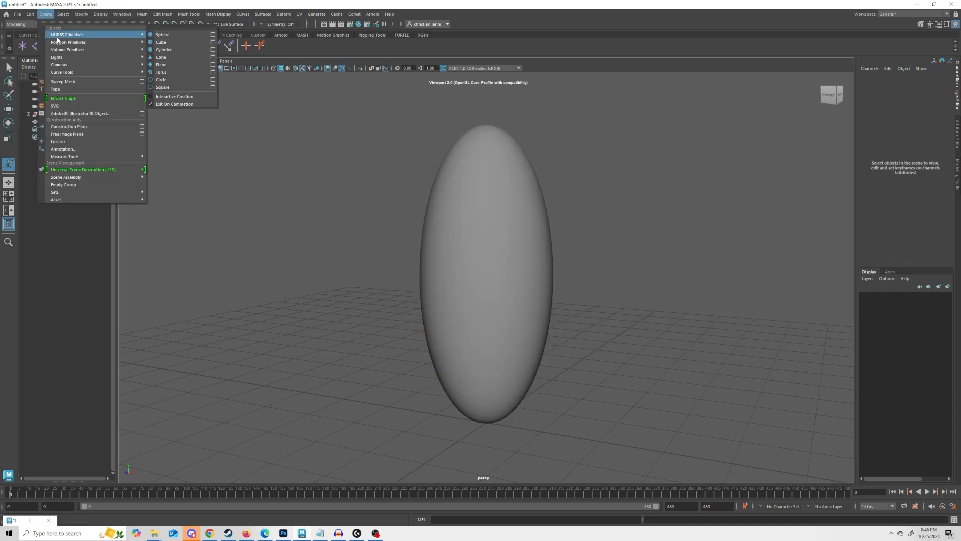
{"action": "mouse_move", "coordinate": [62, 45]}
{"action": "left_click", "coordinate": [167, 42]}
{"action": "key", "text": "space"}
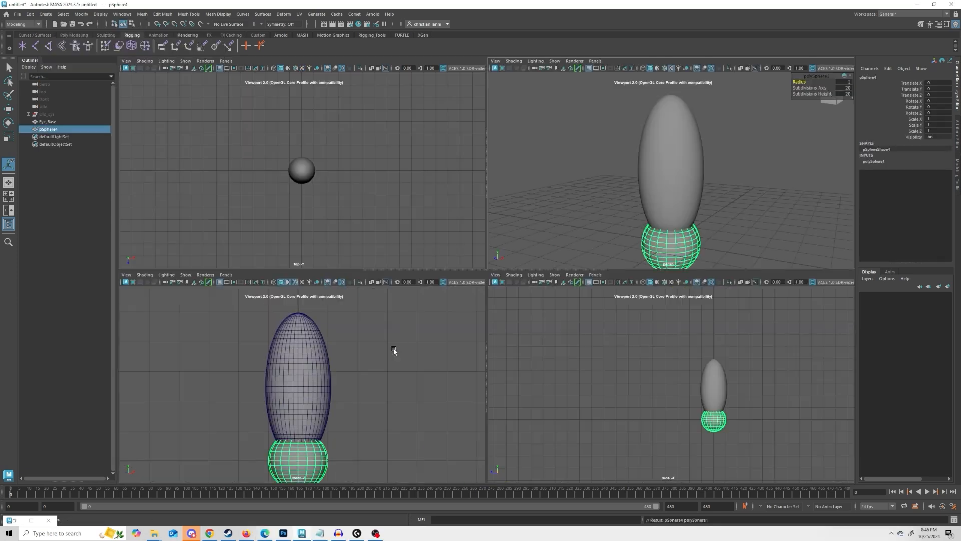
{"action": "key", "text": "space"}
{"action": "key", "text": "w"}
{"action": "left_click_drag", "start_coordinate": [483, 316], "coordinate": [485, 250]}
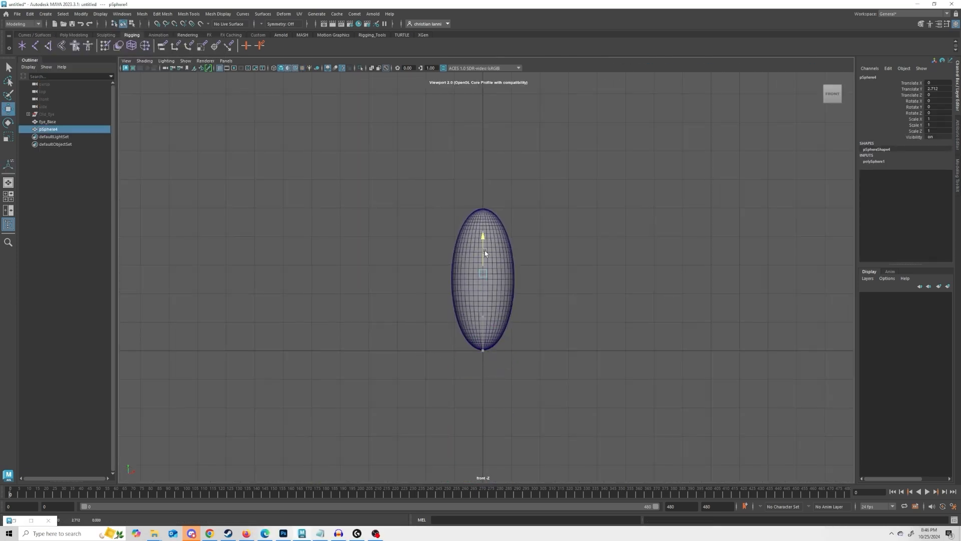
{"action": "key", "text": "space"}
{"action": "key", "text": "space"}
Step: Move the pupil sphere to the front surface of Eye_Base at about 1.07 in Z and scale it uniformly to about 0.376
{"action": "scroll", "coordinate": [633, 200], "scroll_direction": "up", "scroll_amount": 5}
{"action": "scroll", "coordinate": [633, 200], "scroll_direction": "down", "scroll_amount": 5}
{"action": "left_click_drag", "start_coordinate": [632, 200], "coordinate": [481, 216], "text": "alt"}
{"action": "left_click", "coordinate": [469, 260]}
{"action": "key", "text": "ctrl+z"}
{"action": "left_click_drag", "start_coordinate": [466, 263], "coordinate": [495, 263]}
{"action": "key", "text": "r"}
{"action": "left_click_drag", "start_coordinate": [425, 236], "coordinate": [308, 273]}
{"action": "left_click", "coordinate": [297, 71]}
Step: Lower the pupil sphere to the vertical centre of Eye_Base, at about 2.49 in Y
{"action": "left_click_drag", "start_coordinate": [356, 154], "coordinate": [427, 197], "text": "alt"}
{"action": "key", "text": "space"}
{"action": "key", "text": "space"}
{"action": "scroll", "coordinate": [365, 369], "scroll_direction": "up", "scroll_amount": 8}
{"action": "key", "text": "w"}
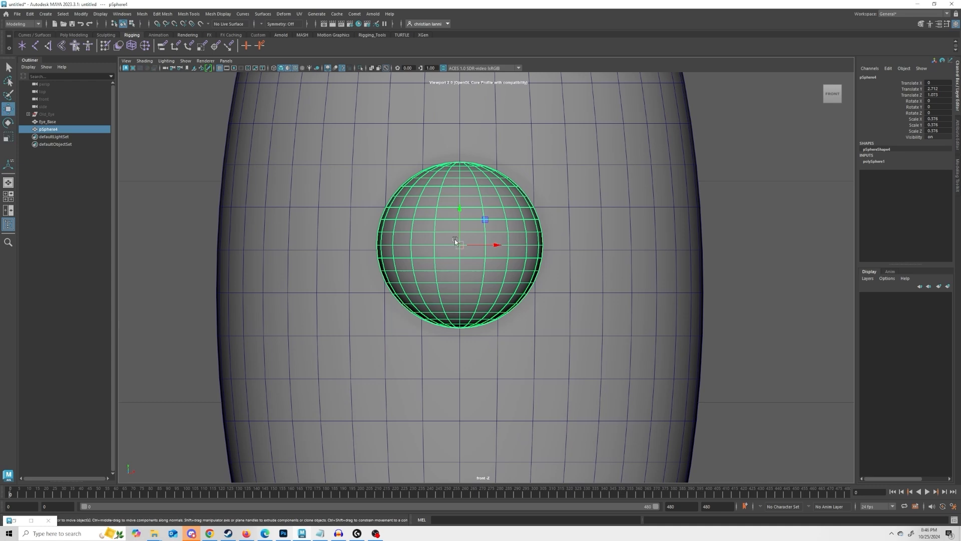
{"action": "left_click_drag", "start_coordinate": [459, 226], "coordinate": [469, 275]}
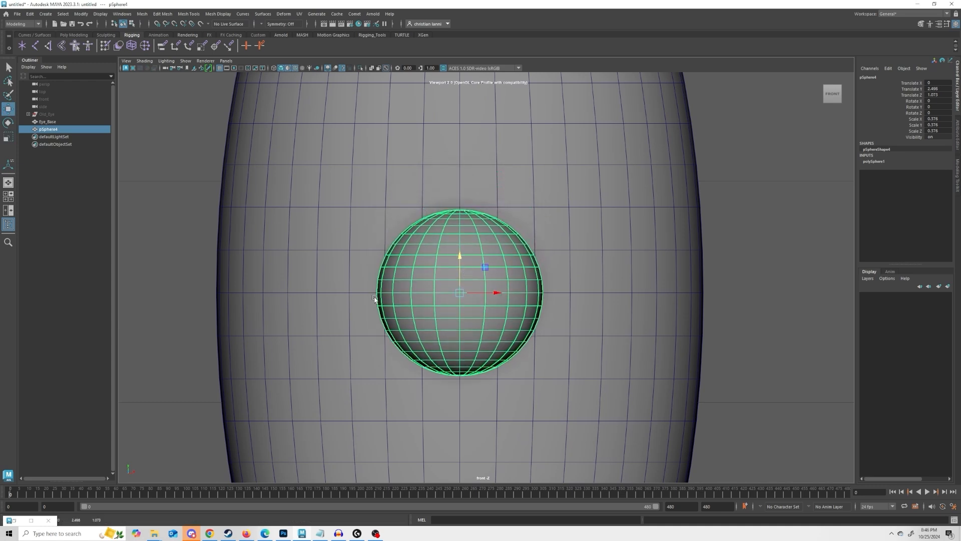
Step: Scale the pupil sphere down uniformly to about 0.249
{"action": "scroll", "coordinate": [464, 290], "scroll_direction": "down", "scroll_amount": 10}
{"action": "scroll", "coordinate": [491, 282], "scroll_direction": "up", "scroll_amount": 5}
{"action": "key", "text": "r"}
{"action": "left_click_drag", "start_coordinate": [478, 281], "coordinate": [460, 280]}
{"action": "scroll", "coordinate": [462, 281], "scroll_direction": "up", "scroll_amount": 3}
{"action": "key", "text": "space"}
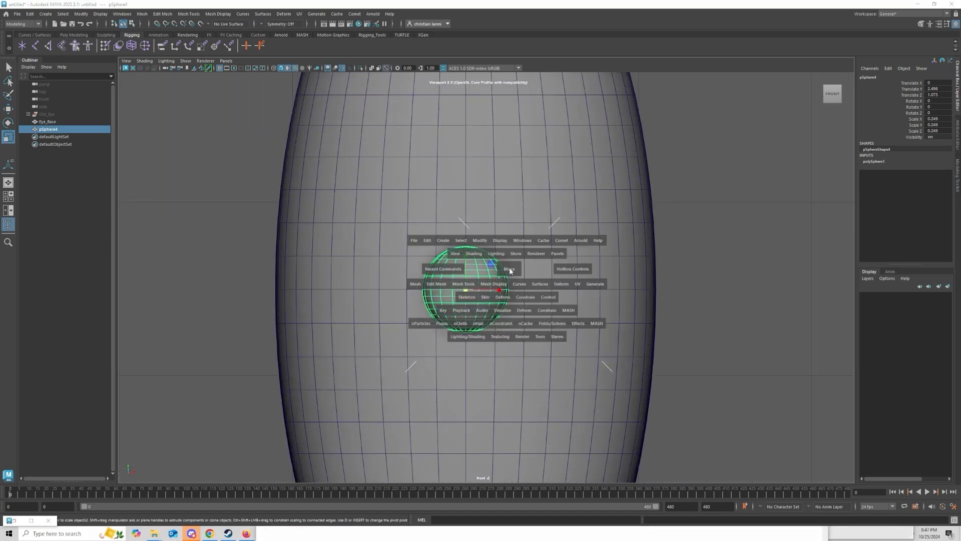
Step: Freeze the pupil sphere's transformations
{"action": "key", "text": "space"}
{"action": "left_click_drag", "start_coordinate": [610, 181], "coordinate": [641, 198], "text": "alt"}
{"action": "left_click", "coordinate": [612, 194]}
{"action": "scroll", "coordinate": [641, 198], "scroll_direction": "down", "scroll_amount": 3}
{"action": "left_click", "coordinate": [478, 278]}
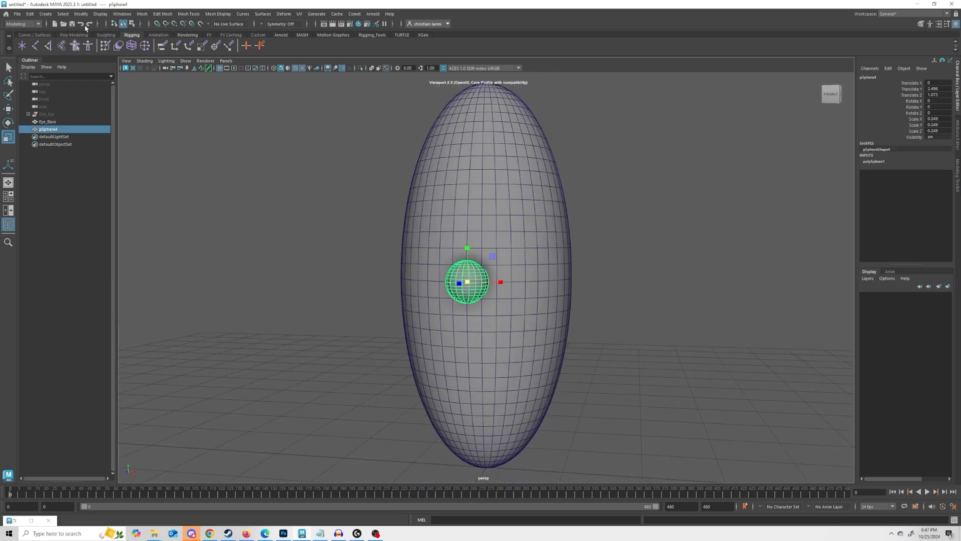
{"action": "left_click", "coordinate": [80, 13]}
{"action": "left_click", "coordinate": [100, 51]}
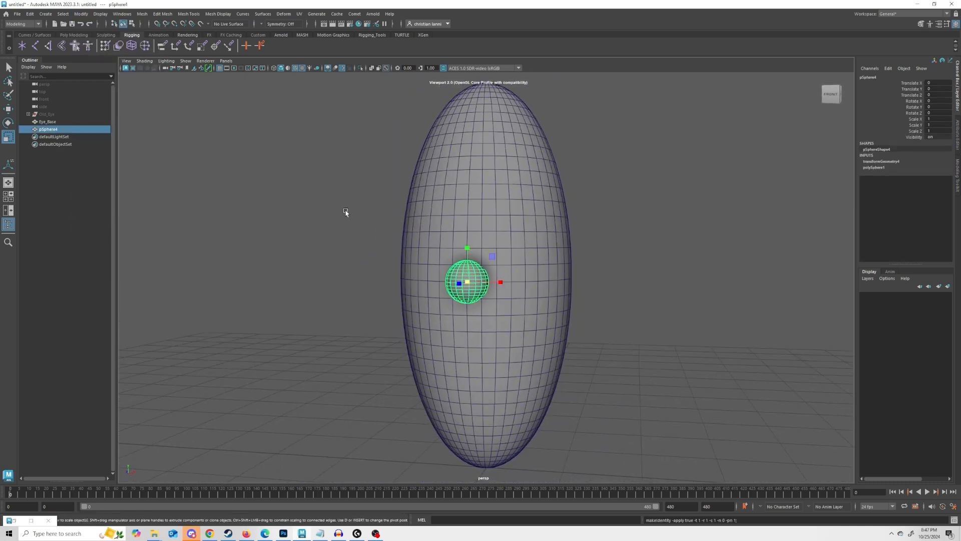
{"action": "left_click", "coordinate": [356, 226]}
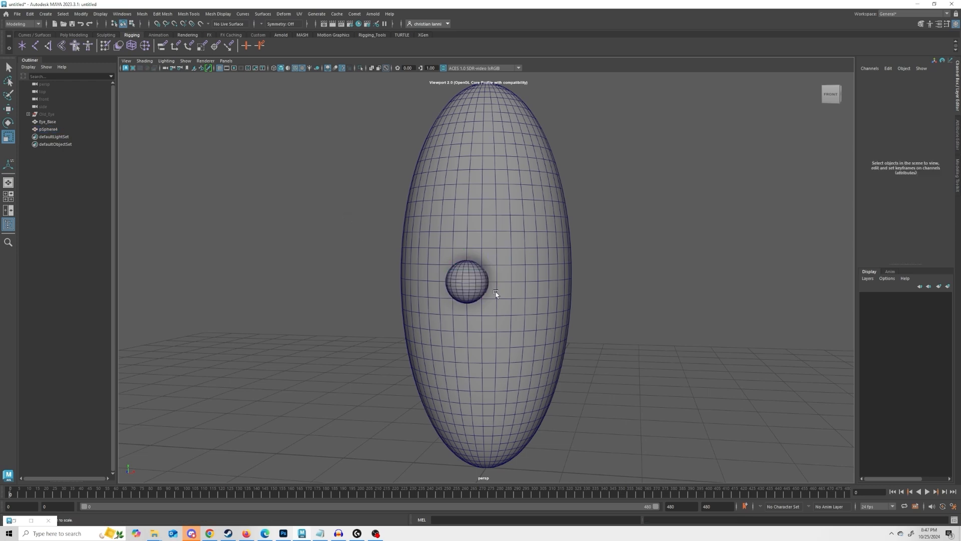
Step: Delete the pupil sphere's construction history and turn off the wireframe overlay on shaded objects in the perspective view
{"action": "left_click", "coordinate": [465, 275]}
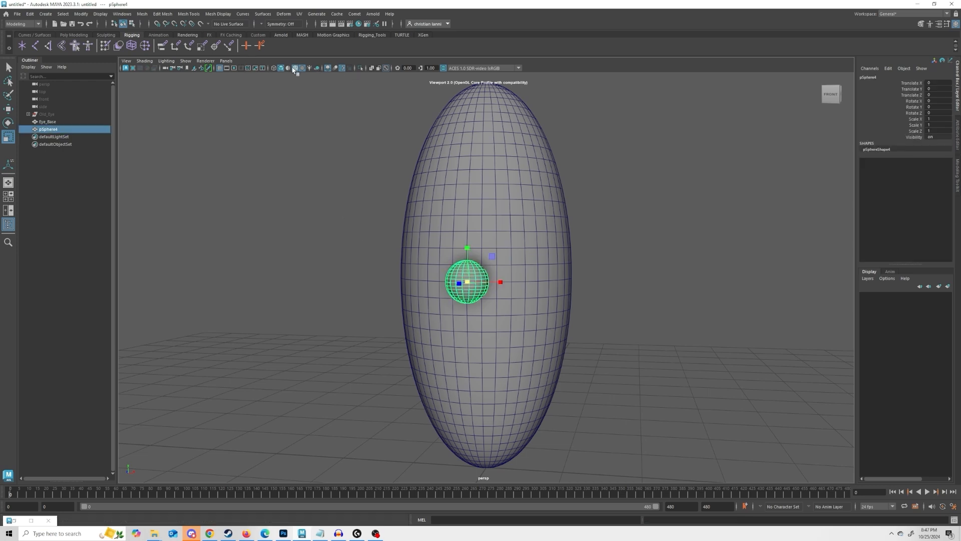
{"action": "left_click", "coordinate": [294, 68]}
{"action": "left_click", "coordinate": [333, 136]}
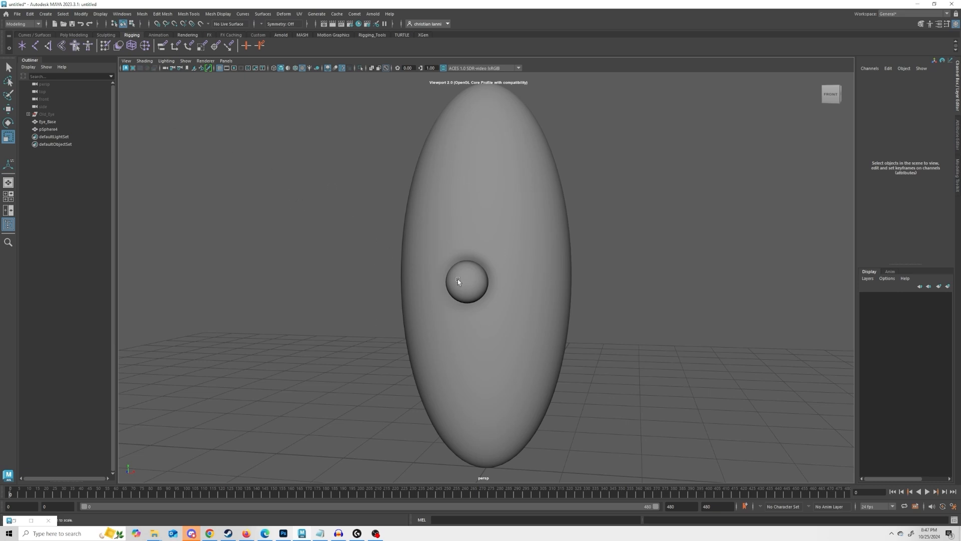
Step: Create a NURBS circle for the pupil control and move it forward to about 1.887 in Z
{"action": "left_click", "coordinate": [46, 14]}
{"action": "mouse_move", "coordinate": [93, 35]}
{"action": "left_click", "coordinate": [171, 82]}
{"action": "scroll", "coordinate": [343, 249], "scroll_direction": "down", "scroll_amount": 3}
{"action": "left_click_drag", "start_coordinate": [347, 251], "coordinate": [322, 272], "text": "alt"}
{"action": "key", "text": "w"}
{"action": "left_click_drag", "start_coordinate": [465, 415], "coordinate": [412, 426]}
Step: Raise the NURBS circle to the pupil's height and rotate it -90 degrees about X so it faces the front
{"action": "key", "text": "space"}
{"action": "key", "text": "space"}
{"action": "key", "text": "space"}
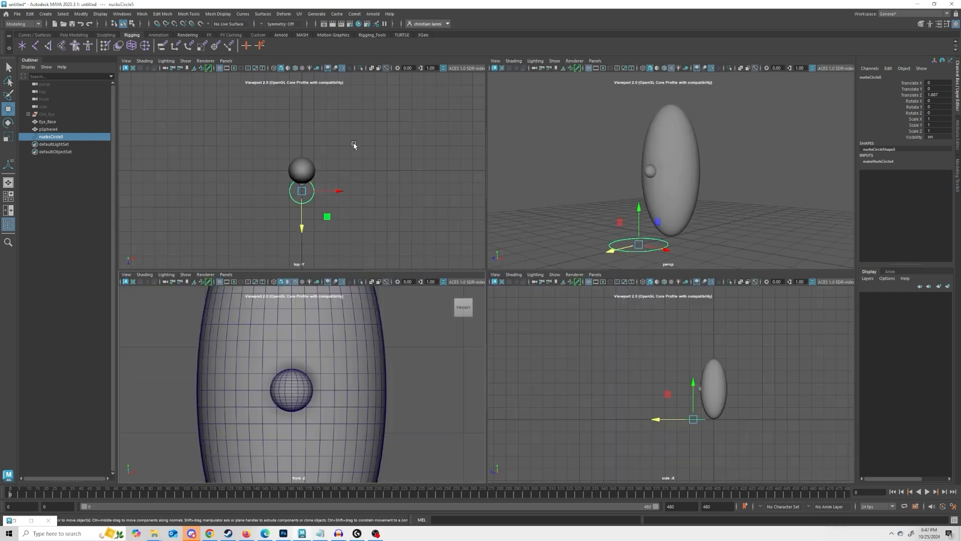
{"action": "key", "text": "space"}
{"action": "scroll", "coordinate": [566, 353], "scroll_direction": "up", "scroll_amount": 3}
{"action": "left_click_drag", "start_coordinate": [560, 362], "coordinate": [557, 264]}
{"action": "key", "text": "e"}
{"action": "left_click_drag", "start_coordinate": [542, 268], "coordinate": [520, 291]}
{"action": "key", "text": "w"}
Step: Scale the circle uniformly to about 0.614 and place it in front of the pupil at about 2.49 in Y and 2.251 in Z
{"action": "key", "text": "r"}
{"action": "scroll", "coordinate": [564, 323], "scroll_direction": "up", "scroll_amount": 3}
{"action": "middle_click_drag", "start_coordinate": [566, 332], "coordinate": [473, 326], "text": "alt"}
{"action": "scroll", "coordinate": [481, 320], "scroll_direction": "up", "scroll_amount": 2}
{"action": "left_click_drag", "start_coordinate": [476, 312], "coordinate": [477, 292]}
{"action": "key", "text": "w"}
{"action": "key", "text": "space"}
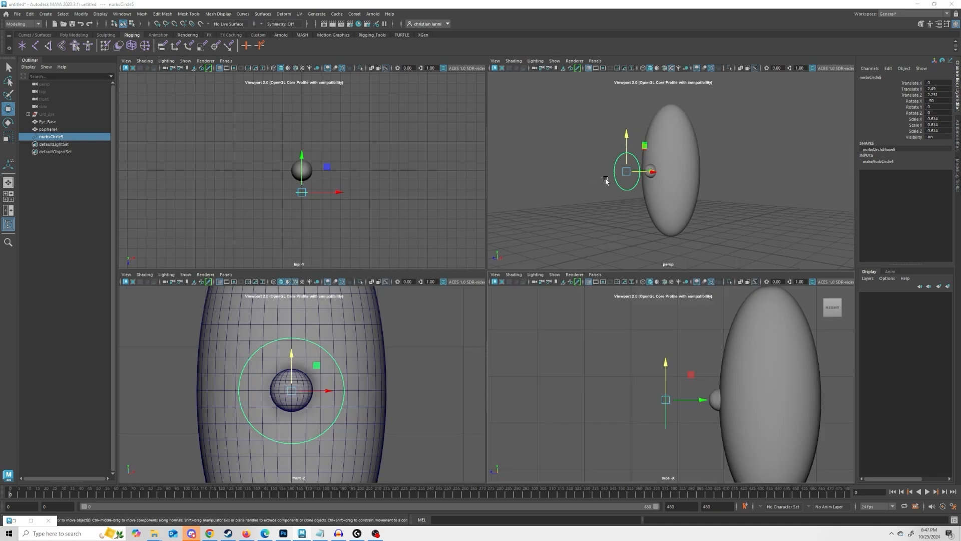
Step: Freeze the NURBS circle's transformations and delete its construction history
{"action": "key", "text": "space"}
{"action": "left_click_drag", "start_coordinate": [620, 229], "coordinate": [667, 236], "text": "alt"}
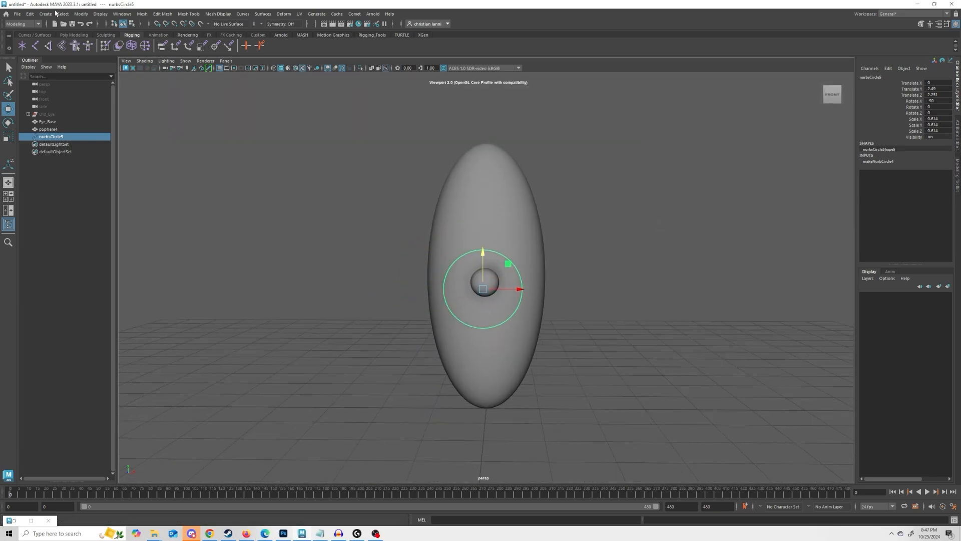
{"action": "left_click", "coordinate": [81, 13]}
{"action": "left_click", "coordinate": [103, 51]}
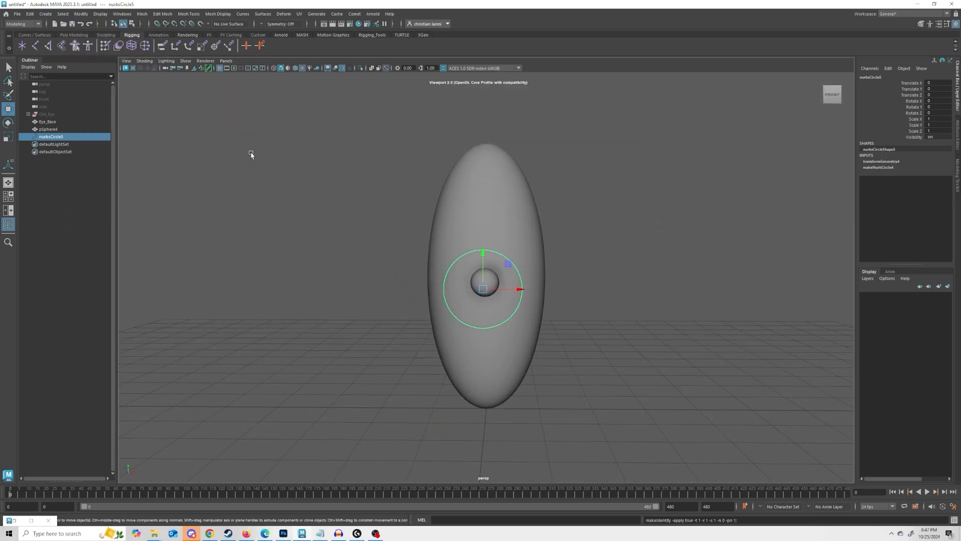
{"action": "key", "text": "alt+shift+d"}
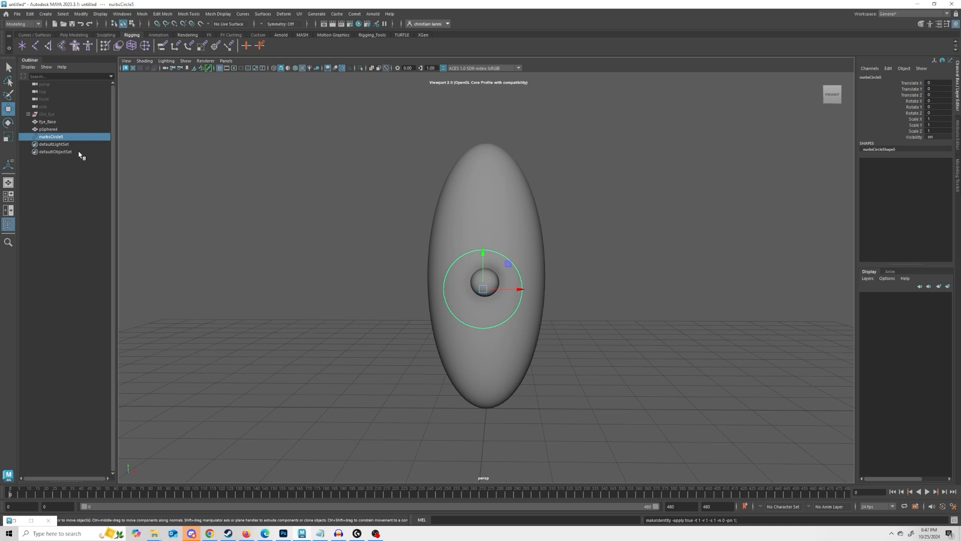
Step: Rename the NURBS circle as Pupil_CTRL and select it
{"action": "double_click", "coordinate": [61, 139]}
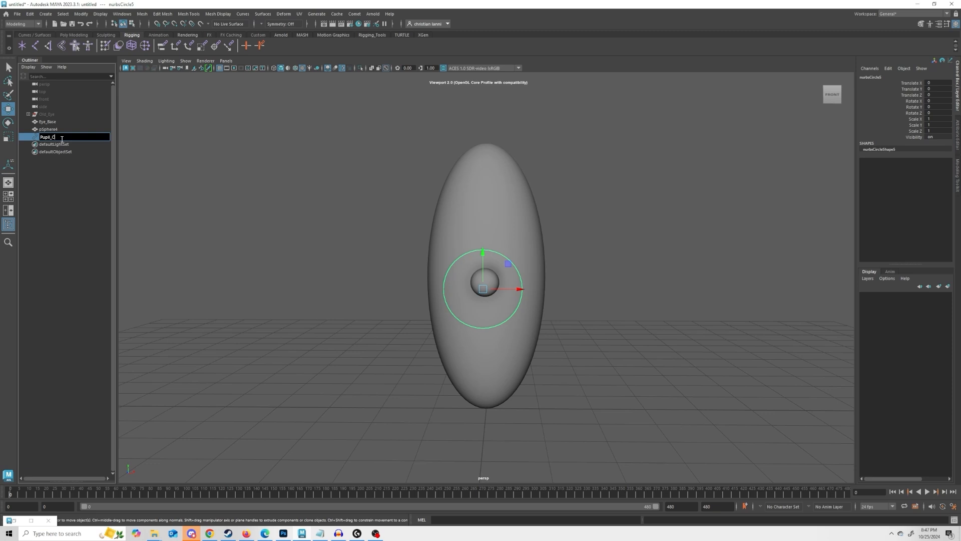
{"action": "type", "text": "Pupil_CTRL"}
{"action": "key", "text": "Return"}
{"action": "double_click", "coordinate": [61, 138]}
{"action": "left_click", "coordinate": [64, 127]}
{"action": "left_click", "coordinate": [65, 134]}
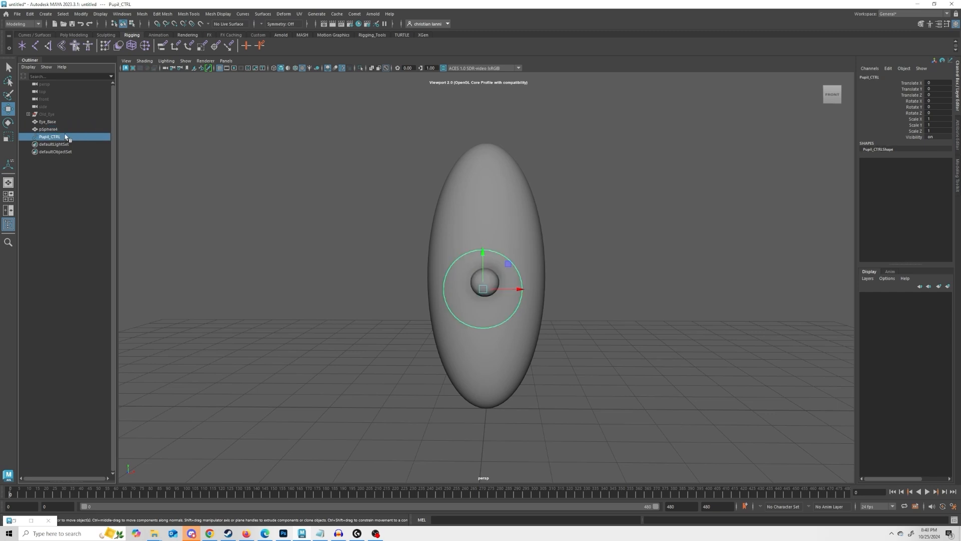
Step: Group Pupil_CTRL and name the new group Pupil_CTRL_GRP
{"action": "key", "text": "ctrl+g"}
{"action": "double_click", "coordinate": [55, 137]}
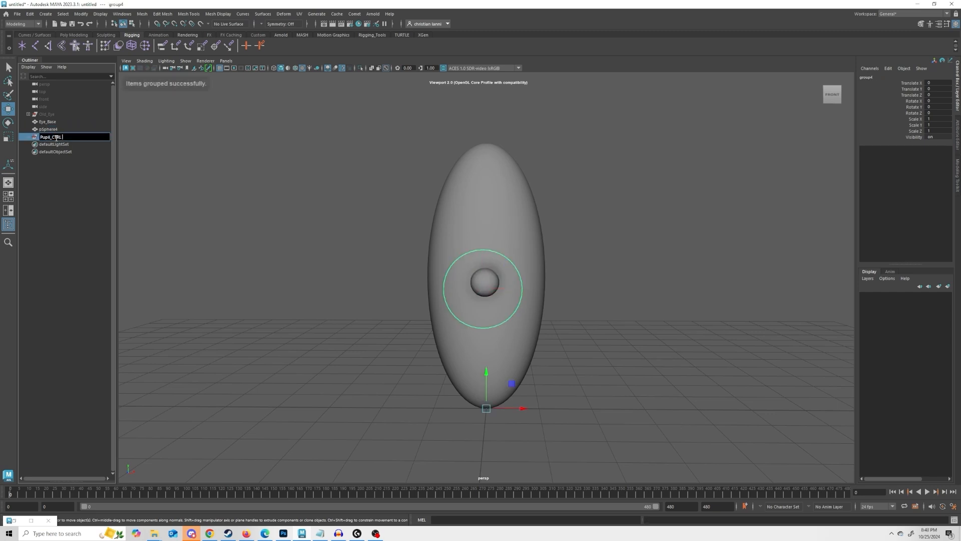
{"action": "type", "text": "Pupil_CTRL_GRP"}
{"action": "key", "text": "Return"}
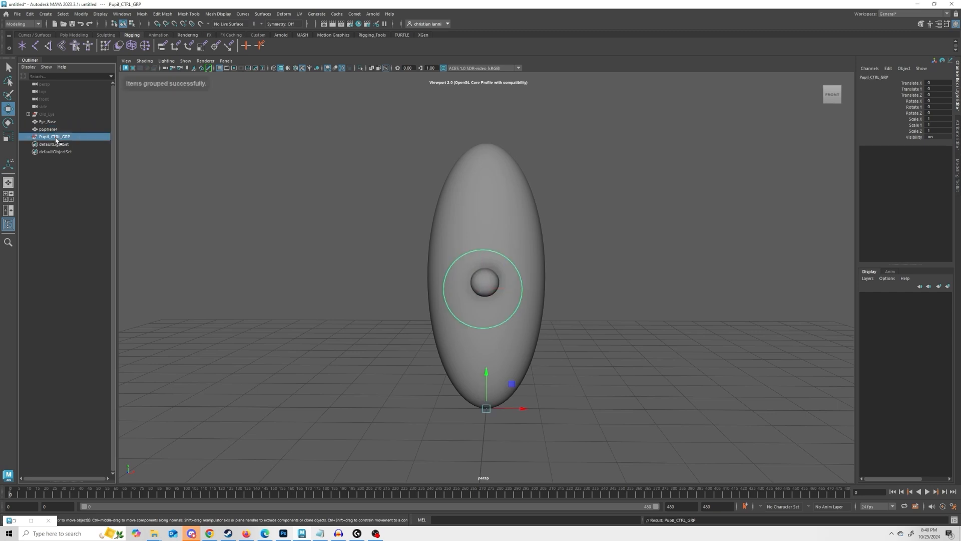
Step: Freeze the transformations of Pupil_CTRL_GRP
{"action": "left_click", "coordinate": [79, 13]}
{"action": "left_click", "coordinate": [95, 50]}
{"action": "left_click", "coordinate": [81, 14]}
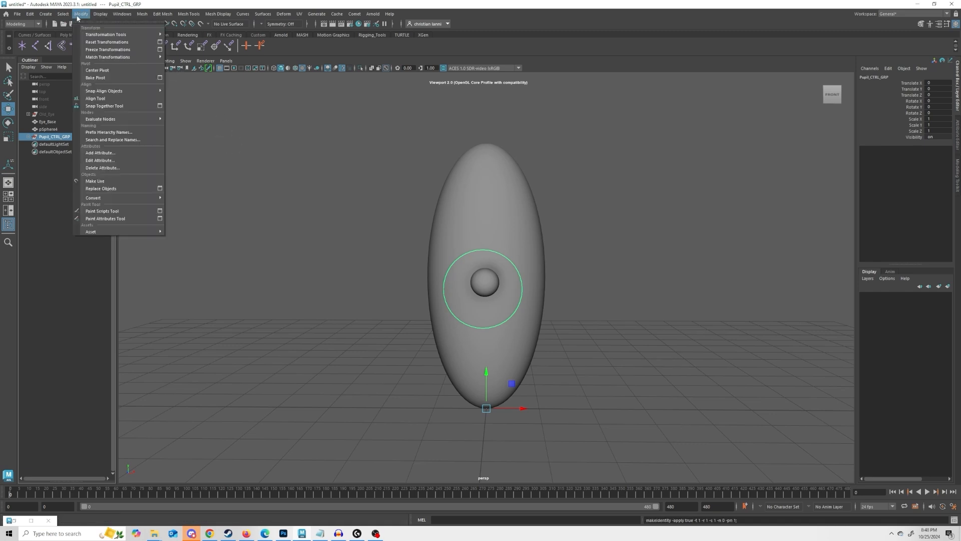
{"action": "left_click", "coordinate": [96, 48]}
{"action": "left_click_drag", "start_coordinate": [213, 176], "coordinate": [86, 174], "text": "alt"}
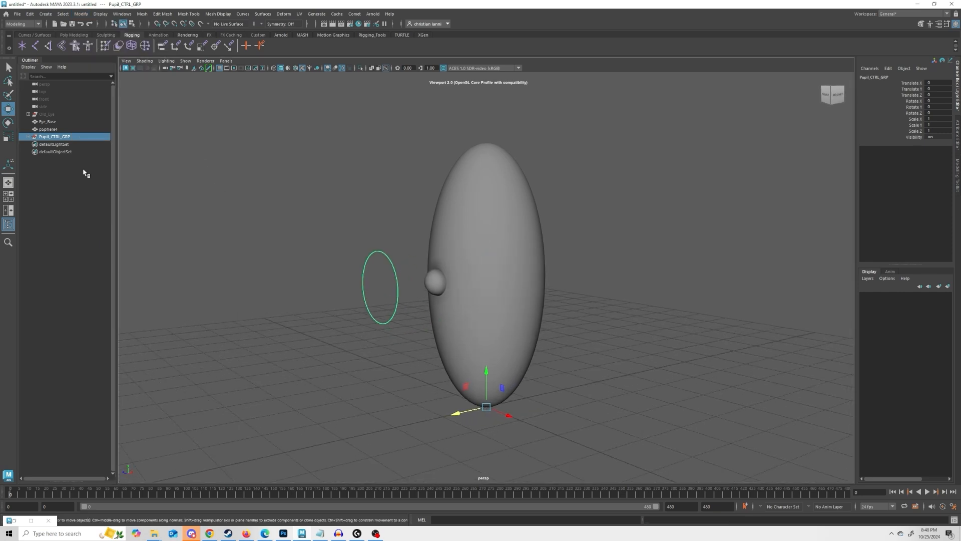
Step: Expand Pupil_CTRL_GRP and center its pivot on the control circle
{"action": "left_click", "coordinate": [29, 138]}
{"action": "left_click", "coordinate": [80, 13]}
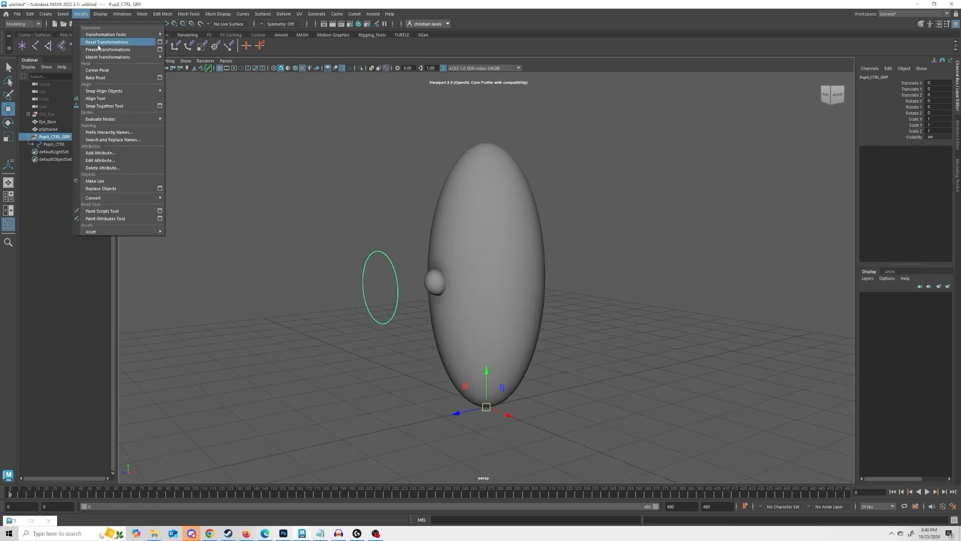
{"action": "left_click", "coordinate": [104, 70]}
{"action": "left_click", "coordinate": [321, 234]}
{"action": "left_click_drag", "start_coordinate": [397, 269], "coordinate": [373, 203]}
{"action": "scroll", "coordinate": [375, 215], "scroll_direction": "up", "scroll_amount": 2}
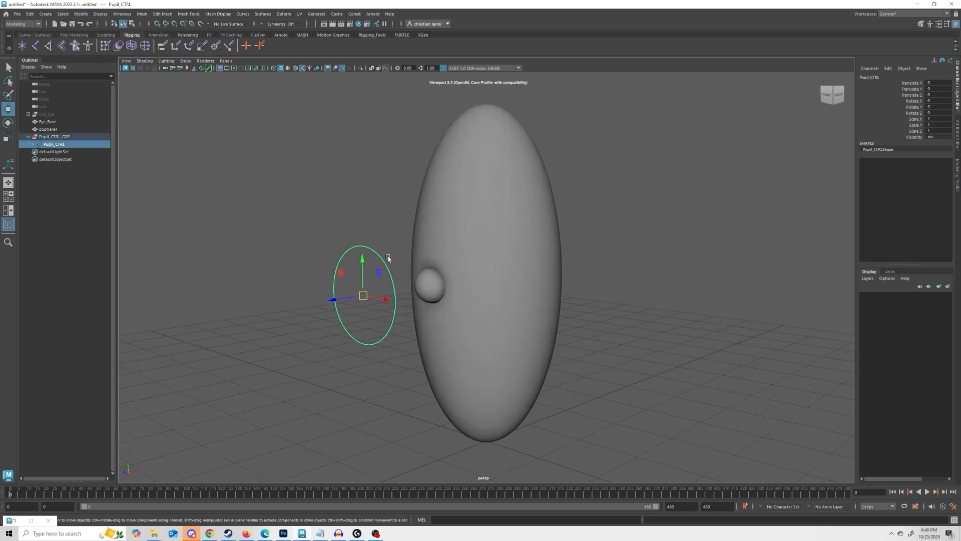
Step: Rename the pupil sphere as Pupil_GEO
{"action": "left_click", "coordinate": [426, 278]}
{"action": "left_click", "coordinate": [57, 122]}
{"action": "double_click", "coordinate": [58, 130]}
{"action": "type", "text": "E"}
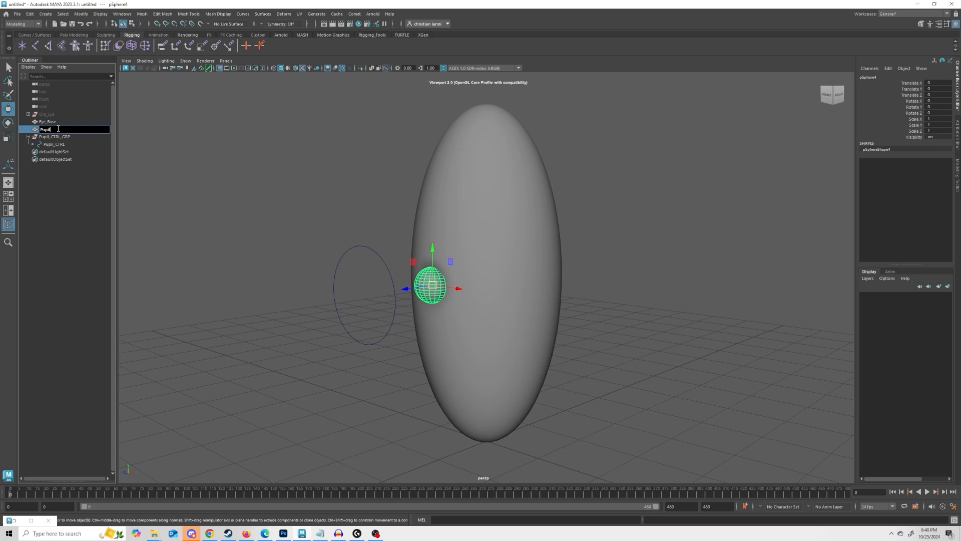
{"action": "type", "text": "upil_GEO"}
{"action": "key", "text": "Return"}
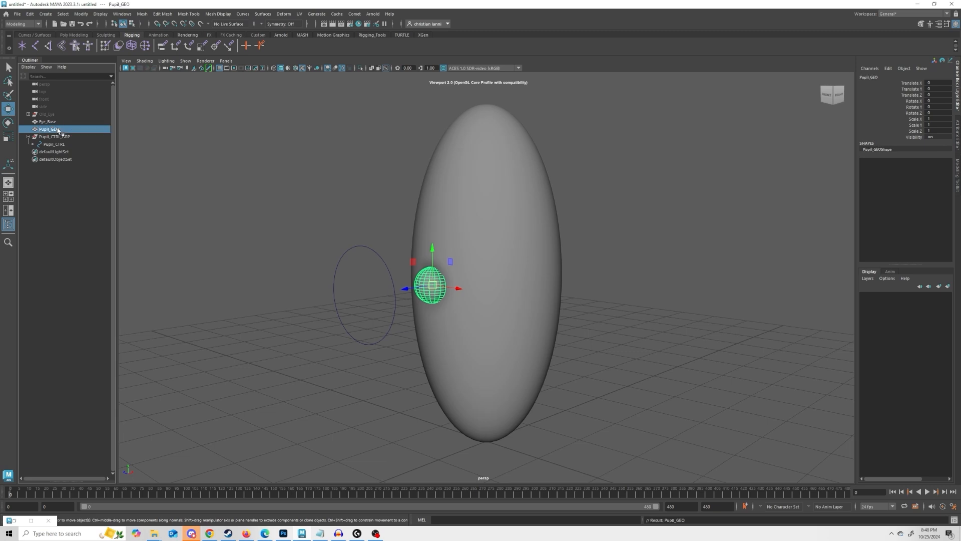
{"action": "left_click", "coordinate": [248, 144]}
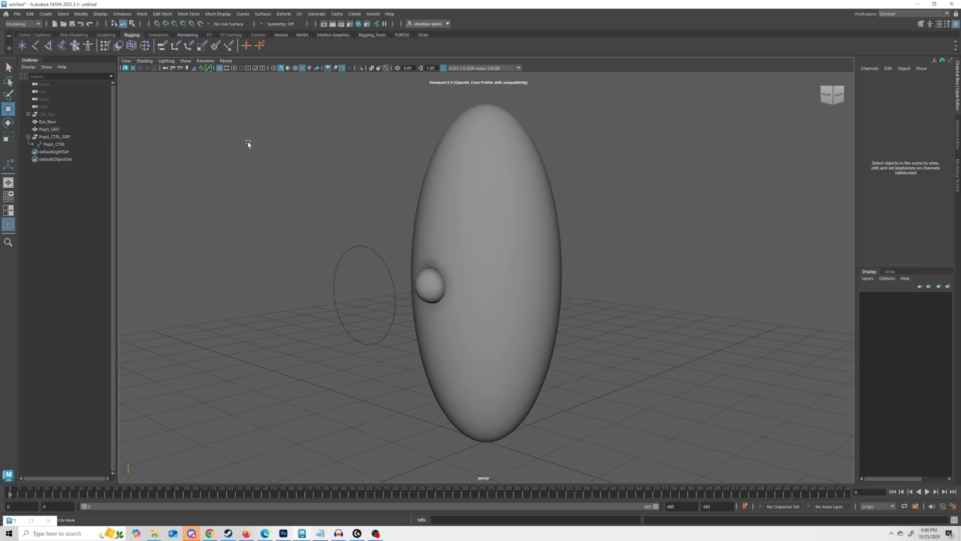
Step: Rename Eye_Base as Eye_GEO
{"action": "double_click", "coordinate": [63, 123]}
{"action": "key", "text": "BackSpace"}
{"action": "key", "text": "BackSpace"}
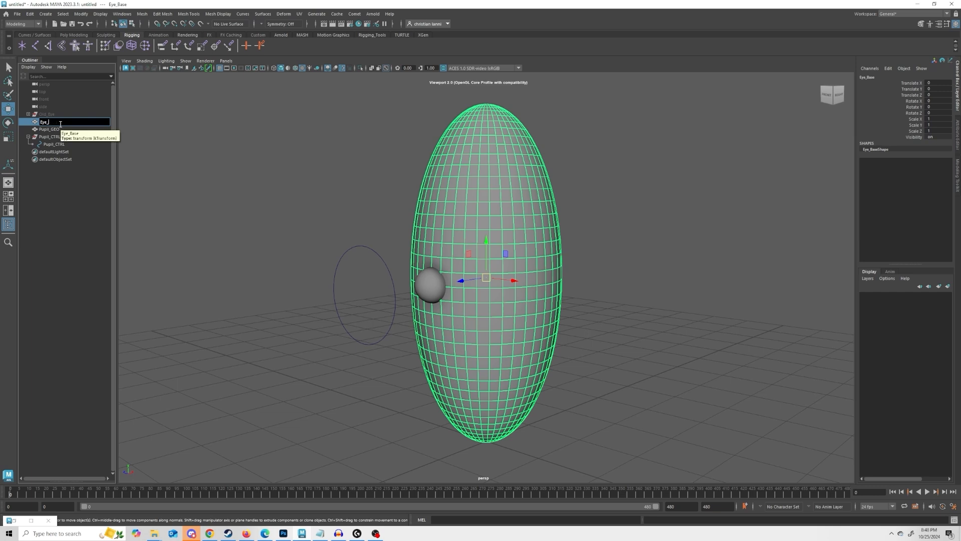
{"action": "type", "text": "GEO"}
{"action": "key", "text": "Return"}
{"action": "left_click", "coordinate": [189, 146]}
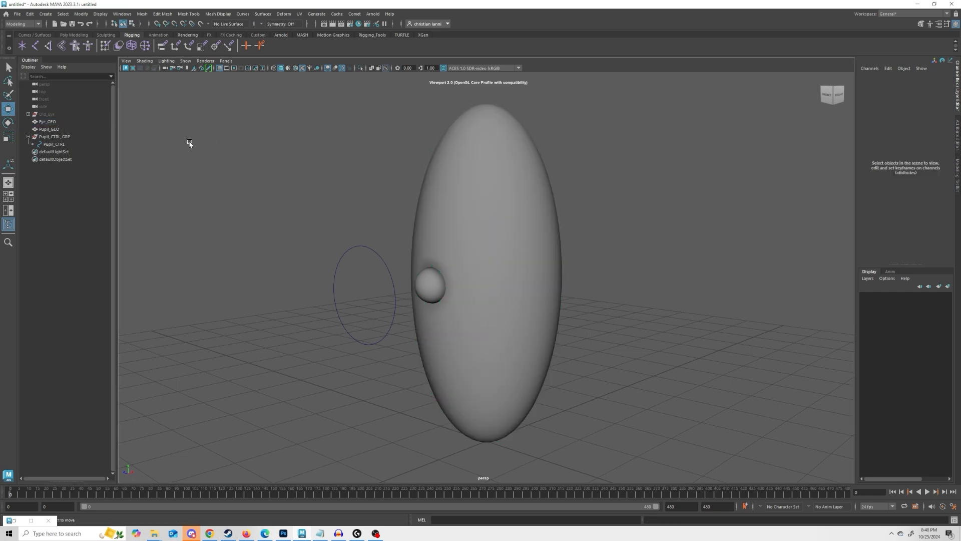
Step: Group Pupil_GEO and name the new group Pupil_GEO_GRP
{"action": "left_click", "coordinate": [57, 131]}
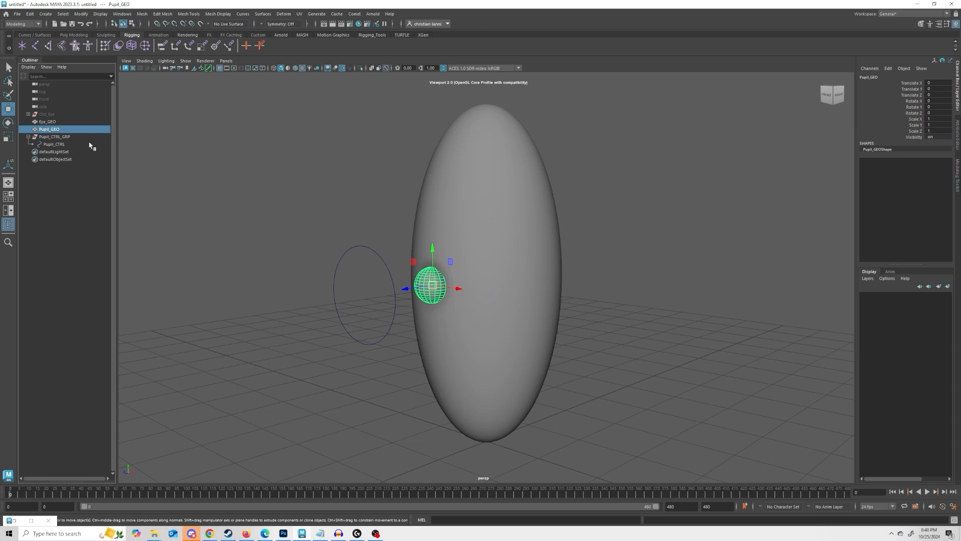
{"action": "key", "text": "ctrl+g"}
{"action": "left_click", "coordinate": [28, 144]}
{"action": "double_click", "coordinate": [50, 152]}
{"action": "key", "text": "ctrl+c"}
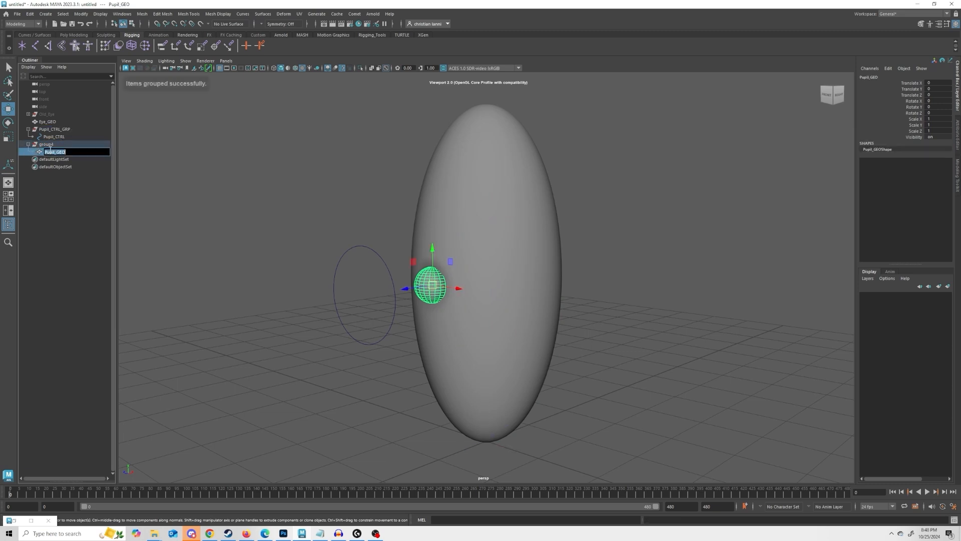
{"action": "double_click", "coordinate": [48, 145]}
{"action": "key", "text": "ctrl+v"}
{"action": "type", "text": "_GRP"}
{"action": "key", "text": "Return"}
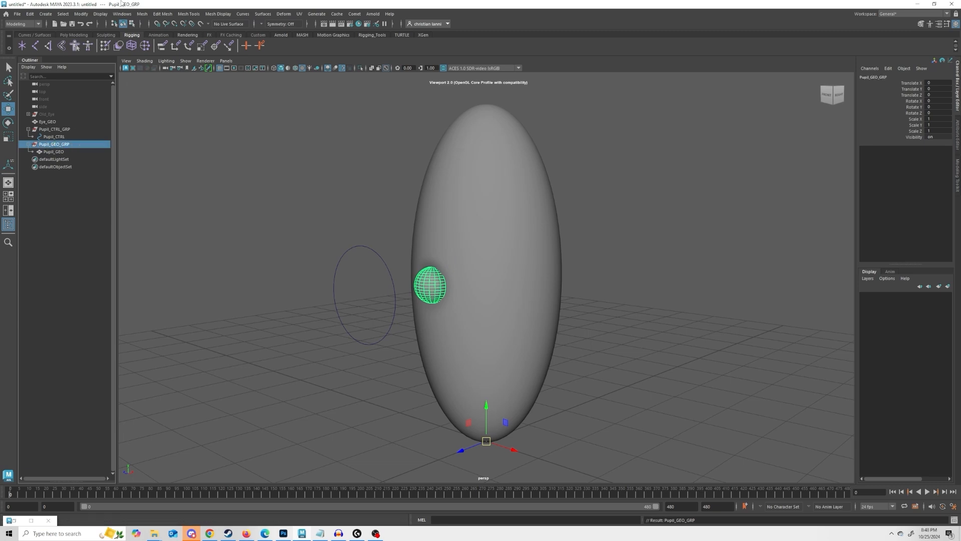
Step: Center the pivot of Pupil_GEO_GRP on the pupil sphere
{"action": "left_click", "coordinate": [80, 14]}
{"action": "left_click", "coordinate": [100, 70]}
{"action": "left_click", "coordinate": [268, 160]}
{"action": "left_click_drag", "start_coordinate": [374, 270], "coordinate": [352, 253]}
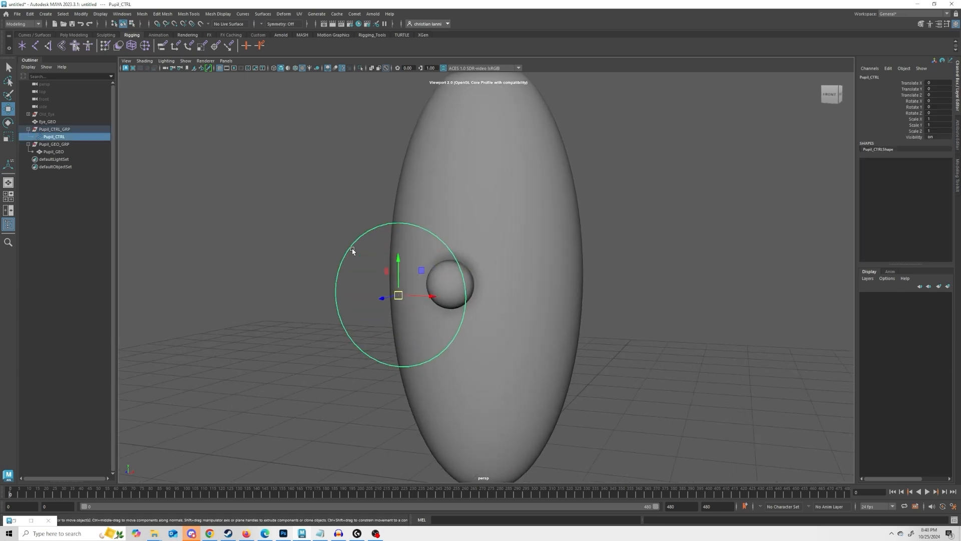
{"action": "left_click", "coordinate": [500, 249]}
{"action": "left_click_drag", "start_coordinate": [500, 249], "coordinate": [498, 256], "text": "alt"}
{"action": "scroll", "coordinate": [498, 255], "scroll_direction": "up", "scroll_amount": 3}
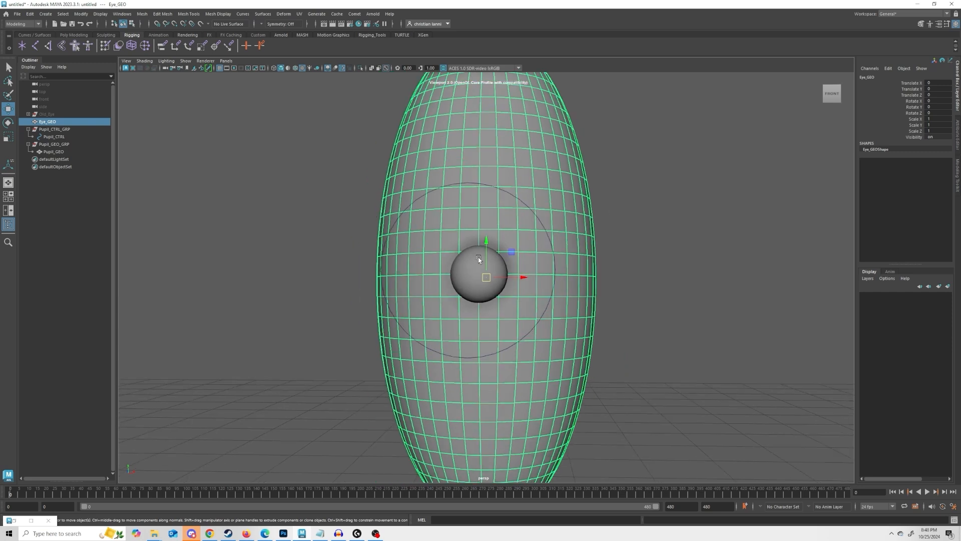
{"action": "scroll", "coordinate": [480, 258], "scroll_direction": "up", "scroll_amount": 3}
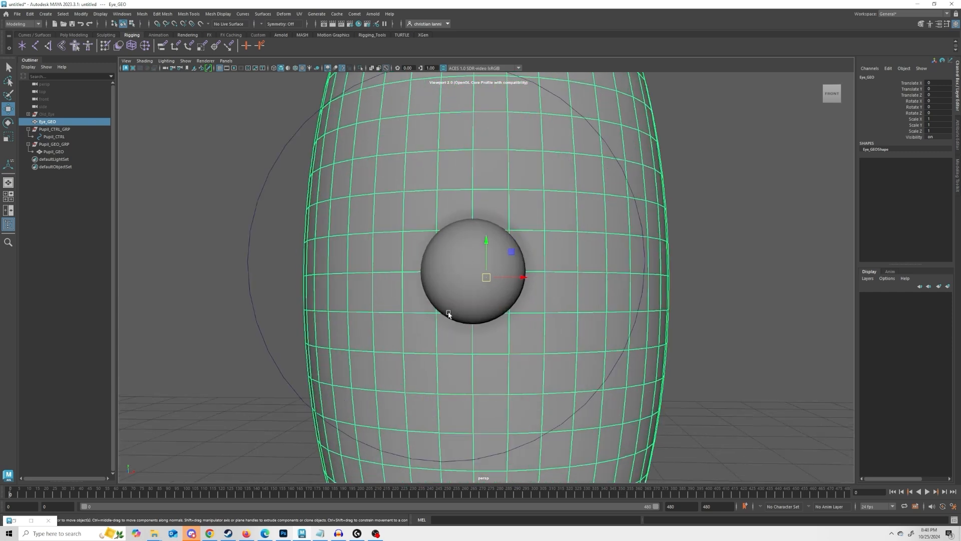
{"action": "scroll", "coordinate": [498, 255], "scroll_direction": "down", "scroll_amount": 3}
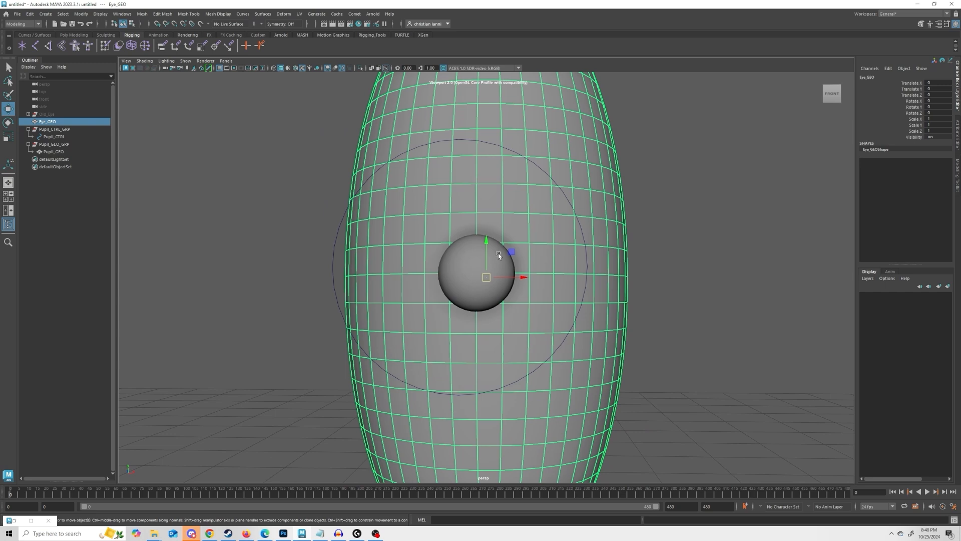
{"action": "left_click_drag", "start_coordinate": [369, 241], "coordinate": [350, 253], "text": "alt"}
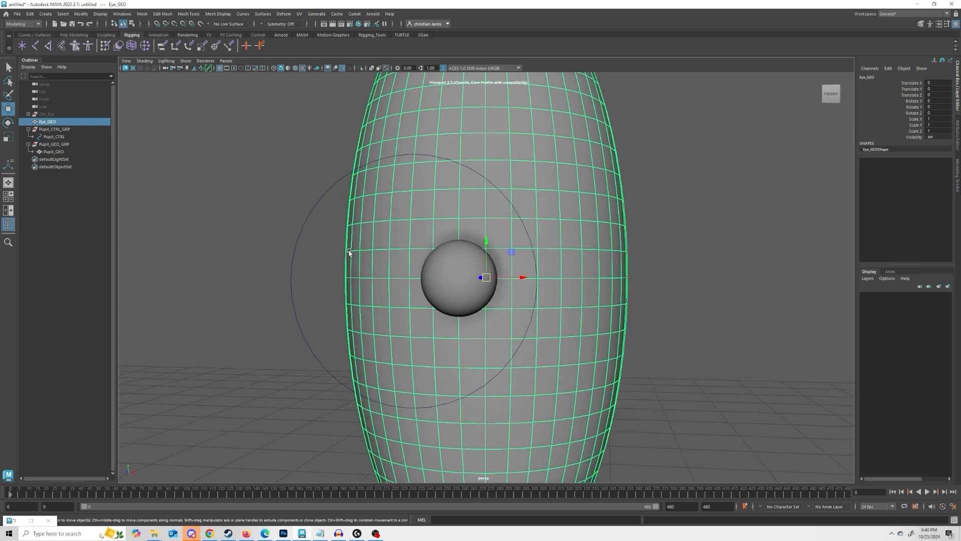
Step: Test moving the Pupil_CTRL circle slightly in front of the eye and undo the move
{"action": "left_click", "coordinate": [301, 239]}
{"action": "mouse_move", "coordinate": [409, 289]}
{"action": "middle_mouse_down"}
{"action": "mouse_move", "coordinate": [457, 280]}
{"action": "mouse_move", "coordinate": [418, 273]}
{"action": "middle_mouse_up"}
{"action": "key", "text": "ctrl+z"}
{"action": "key", "text": "ctrl+z"}
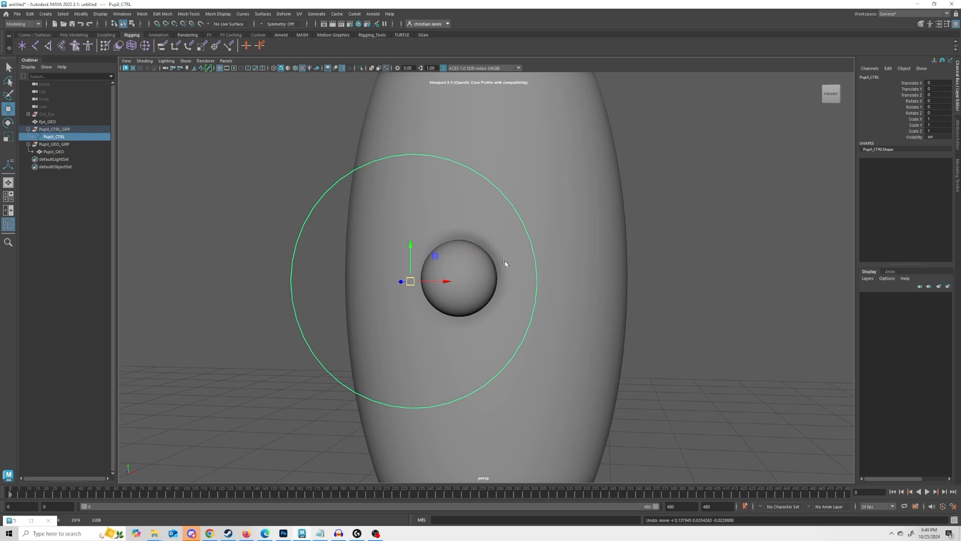
{"action": "scroll", "coordinate": [476, 287], "scroll_direction": "up", "scroll_amount": 5}
{"action": "left_click", "coordinate": [457, 257]}
{"action": "scroll", "coordinate": [457, 257], "scroll_direction": "down", "scroll_amount": 5}
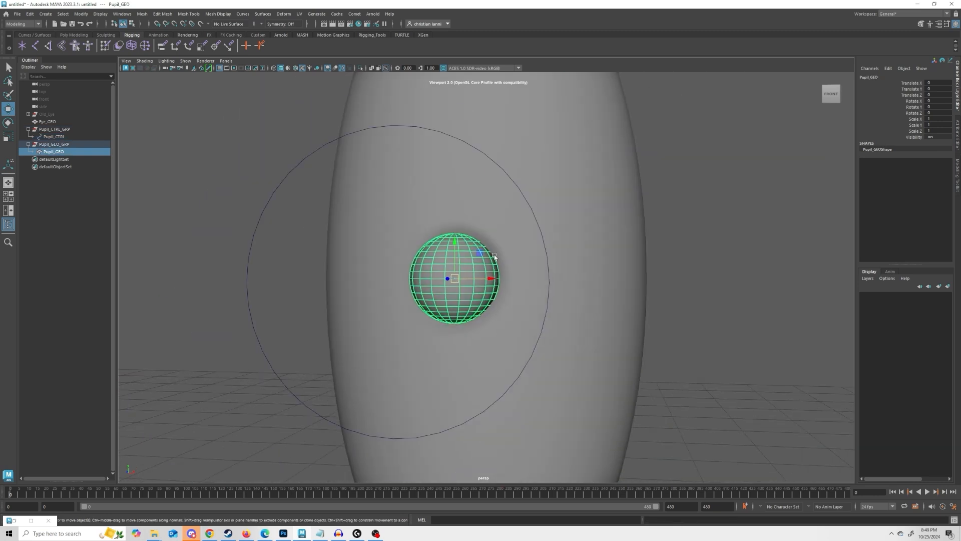
{"action": "left_click_drag", "start_coordinate": [448, 275], "coordinate": [521, 249], "text": "alt"}
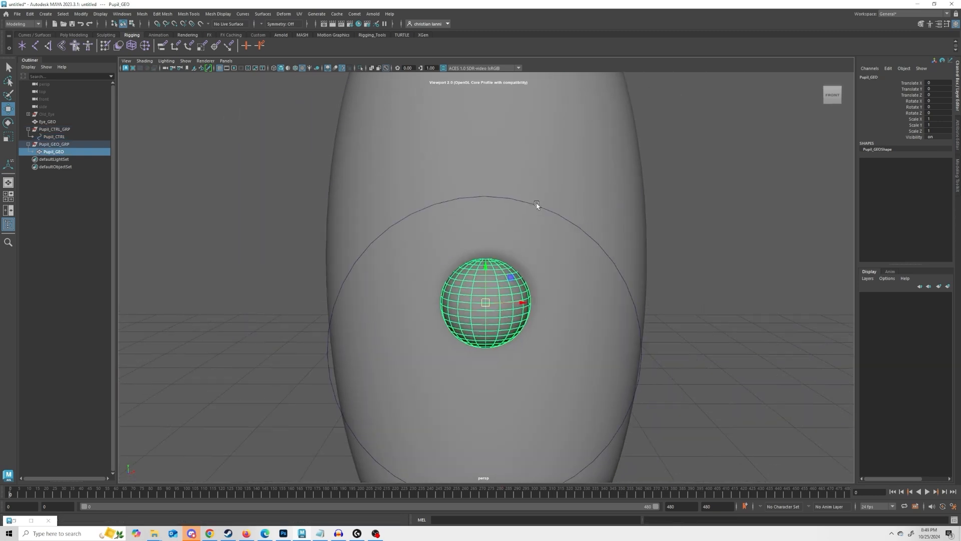
{"action": "left_click_drag", "start_coordinate": [537, 204], "coordinate": [532, 208], "text": "alt"}
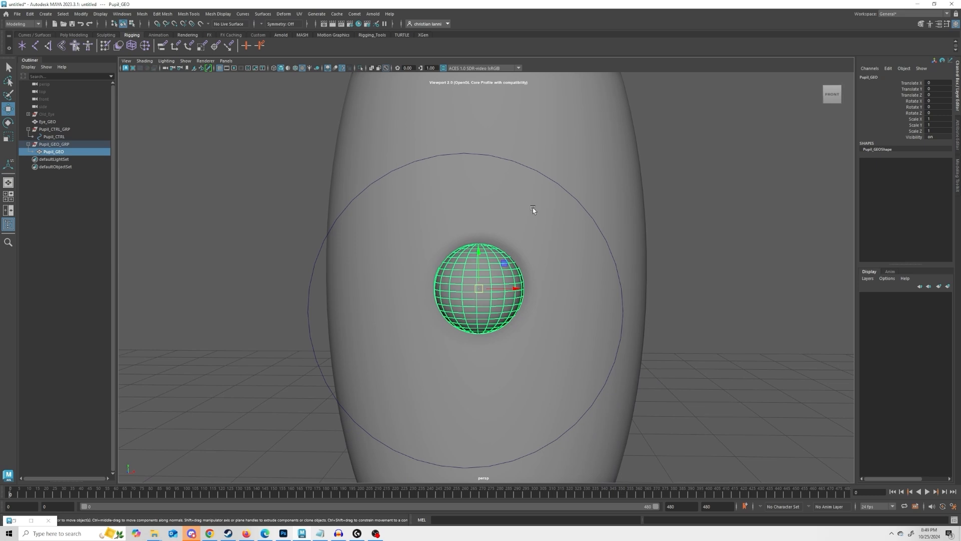
Step: Isolate Eye_GEO and select the vertex at the center of its front surface, directly behind the pupil sphere
{"action": "left_click", "coordinate": [532, 209]}
{"action": "key", "text": "ctrl+1"}
{"action": "right_click", "coordinate": [514, 209]}
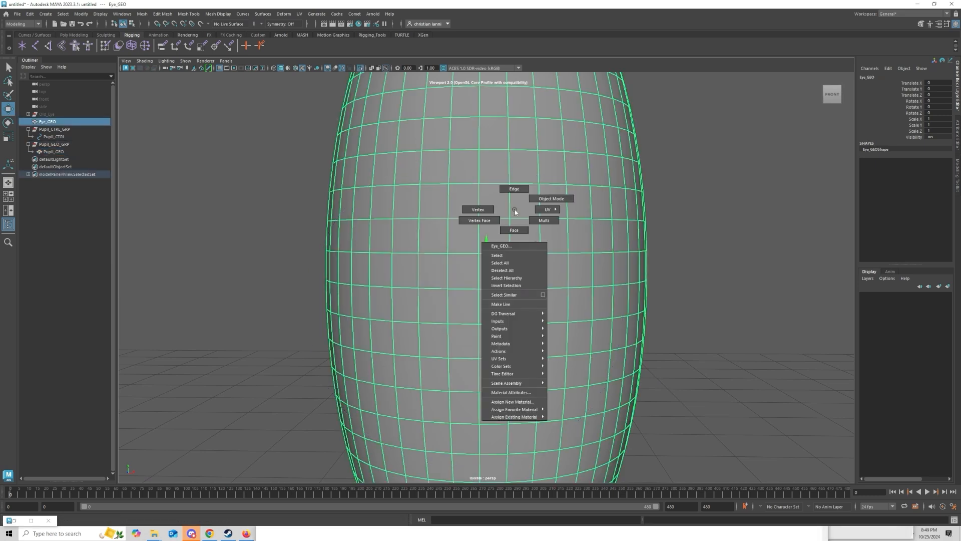
{"action": "right_click_drag", "start_coordinate": [515, 212], "coordinate": [478, 209]}
{"action": "left_click", "coordinate": [479, 290]}
{"action": "scroll", "coordinate": [493, 287], "scroll_direction": "up", "scroll_amount": 2}
{"action": "scroll", "coordinate": [492, 285], "scroll_direction": "down", "scroll_amount": 2}
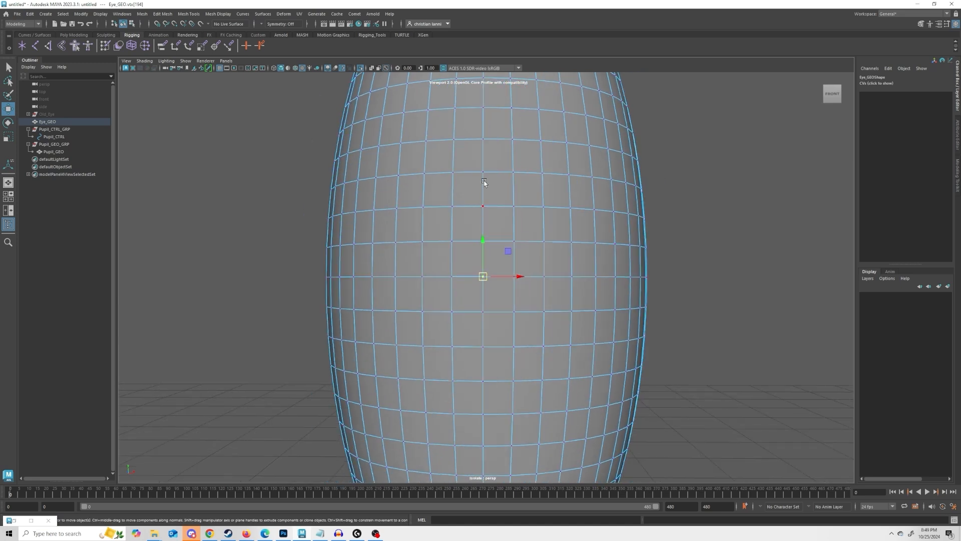
{"action": "scroll", "coordinate": [495, 278], "scroll_direction": "up", "scroll_amount": 2}
{"action": "key", "text": "ctrl+1"}
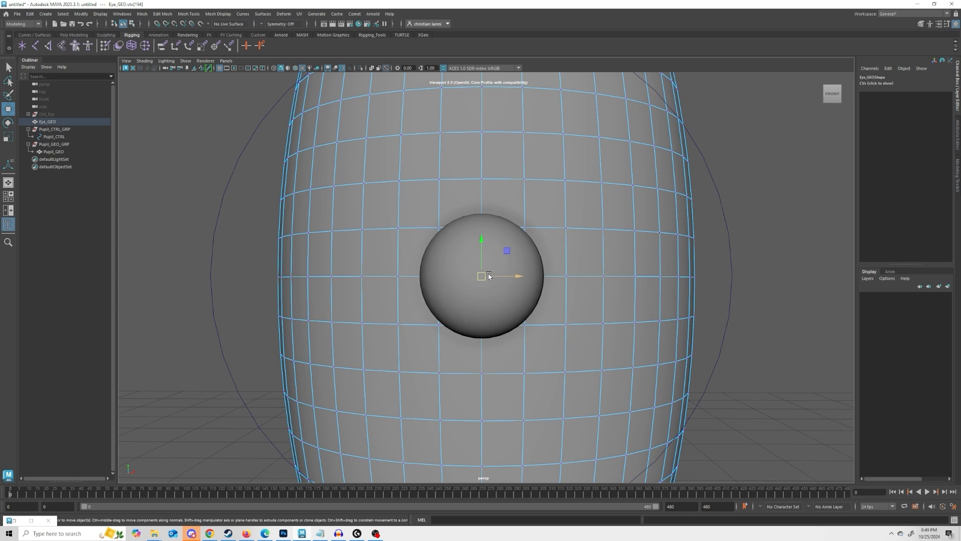
{"action": "scroll", "coordinate": [484, 263], "scroll_direction": "down", "scroll_amount": 1}
{"action": "scroll", "coordinate": [483, 263], "scroll_direction": "up", "scroll_amount": 1}
{"action": "key", "text": "ctrl+1"}
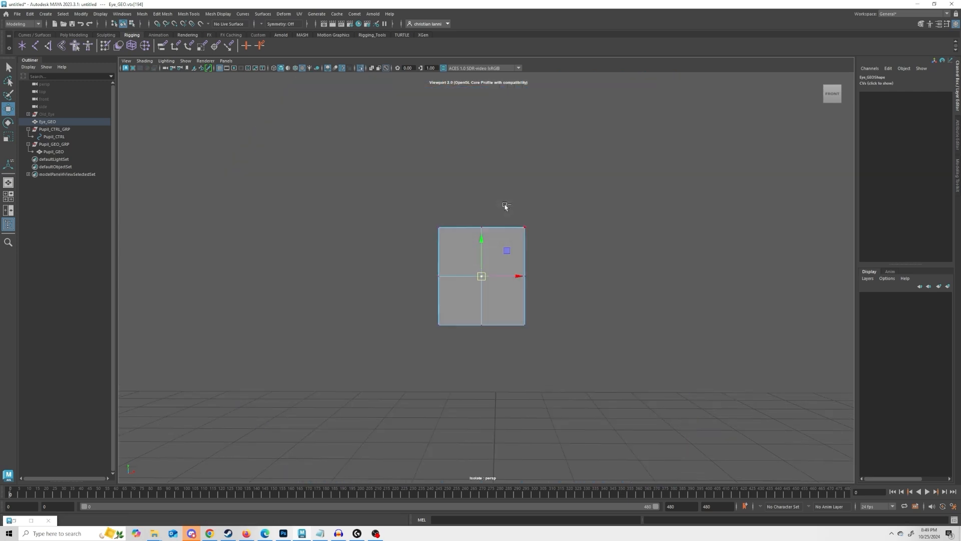
Step: Create a Rivet at the selected Eye_GEO vertex and bring the full scene back into view
{"action": "left_click", "coordinate": [389, 13]}
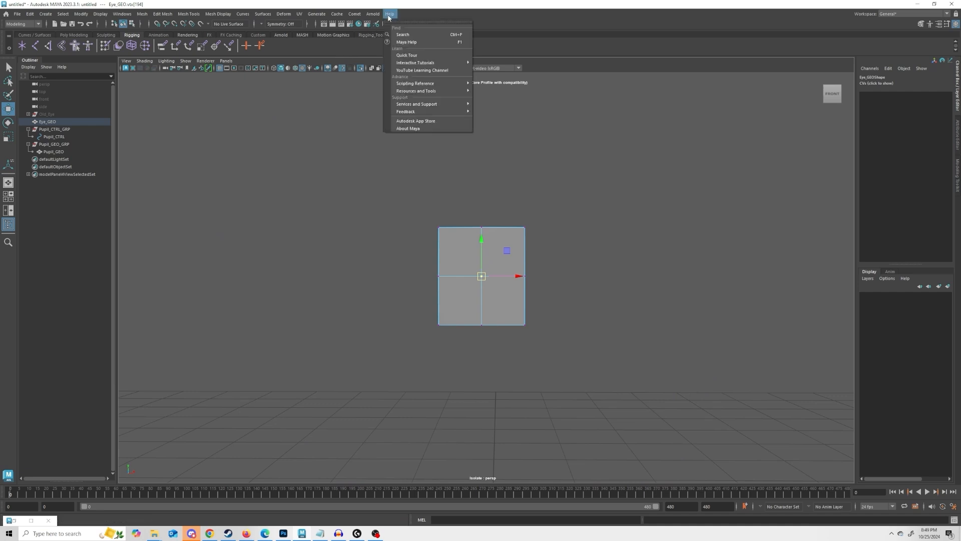
{"action": "left_click", "coordinate": [404, 35]}
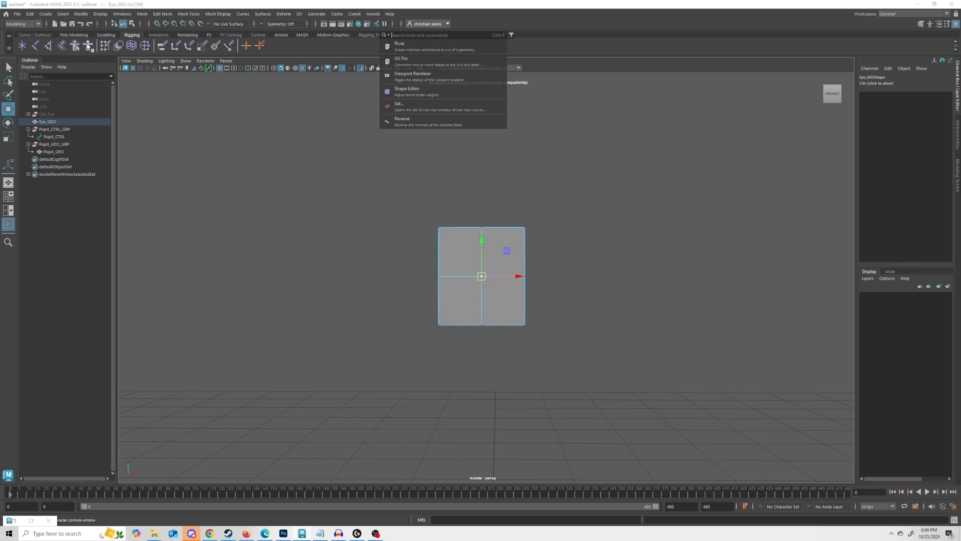
{"action": "left_click", "coordinate": [400, 47]}
{"action": "left_click_drag", "start_coordinate": [467, 174], "coordinate": [444, 175], "text": "alt"}
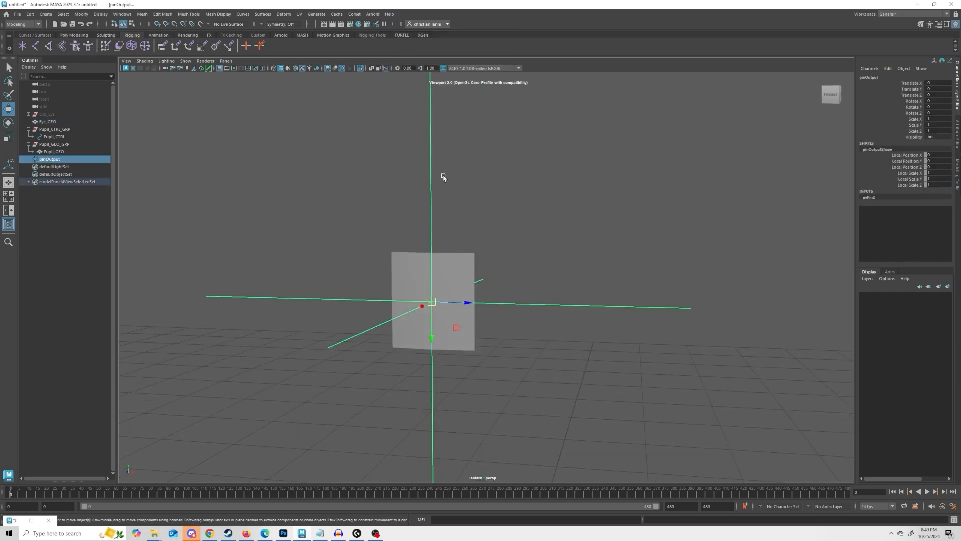
{"action": "key", "text": "ctrl+1"}
{"action": "scroll", "coordinate": [444, 176], "scroll_direction": "down", "scroll_amount": 6}
{"action": "right_click", "coordinate": [628, 137]}
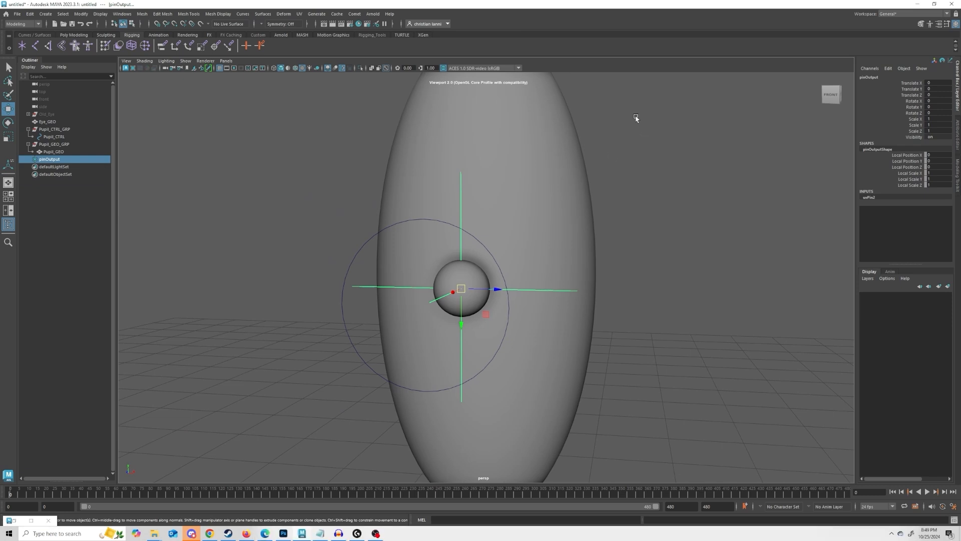
{"action": "left_click", "coordinate": [636, 121]}
{"action": "key", "text": "q"}
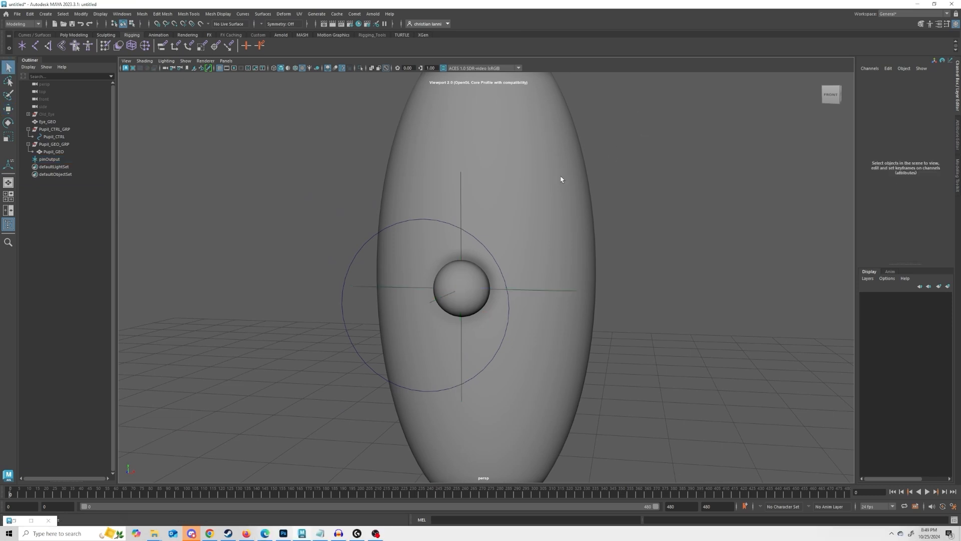
Step: Open the uvPin2 attributes of the pinOutput locator and examine its coordinate settings
{"action": "left_click", "coordinate": [460, 199]}
{"action": "scroll", "coordinate": [774, 197], "scroll_direction": "up", "scroll_amount": 2}
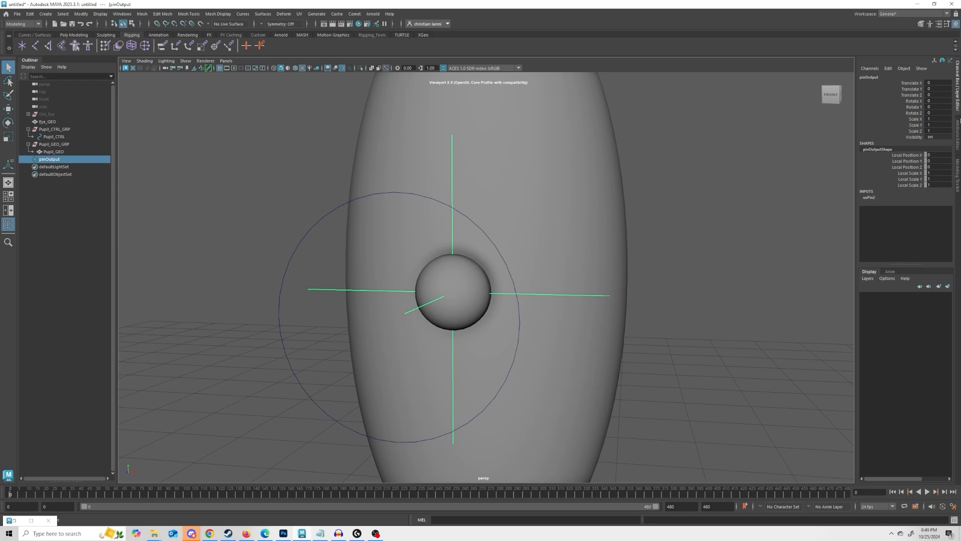
{"action": "left_click", "coordinate": [958, 132]}
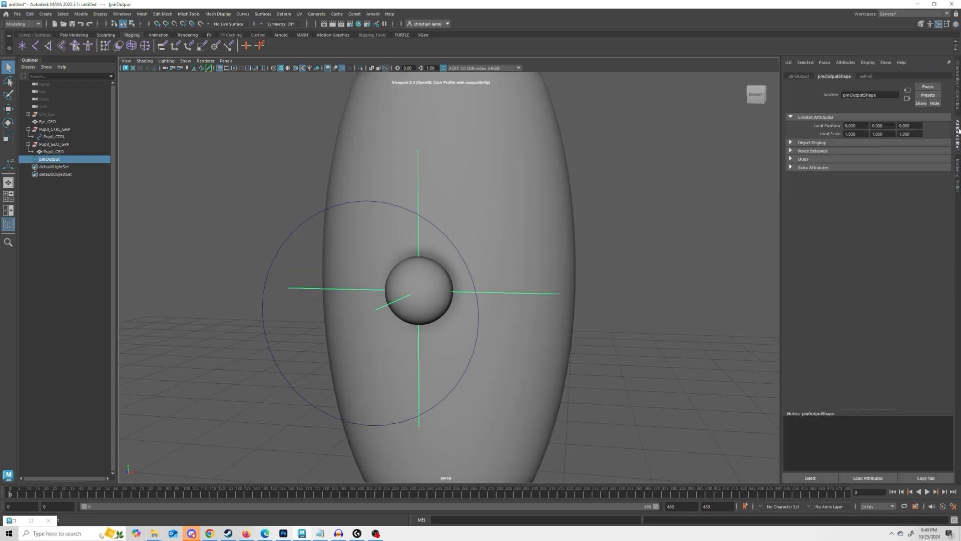
{"action": "left_click", "coordinate": [865, 77]}
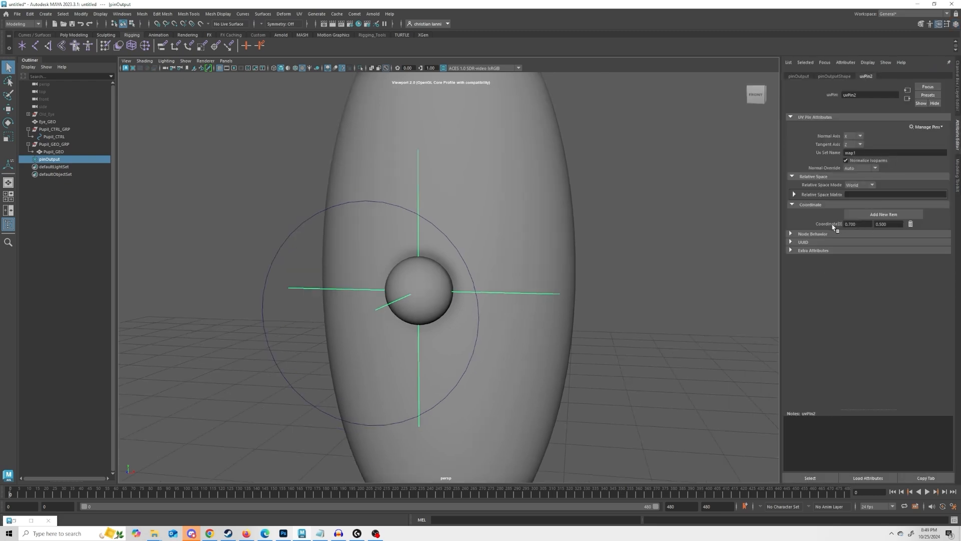
{"action": "left_click_drag", "start_coordinate": [858, 228], "coordinate": [804, 227]}
{"action": "key", "text": "Tab"}
Step: Test moving the Pupil_CTRL circle up and sideways in front of the eye and undo the move
{"action": "left_click", "coordinate": [398, 209]}
{"action": "key", "text": "w"}
{"action": "left_click", "coordinate": [401, 206]}
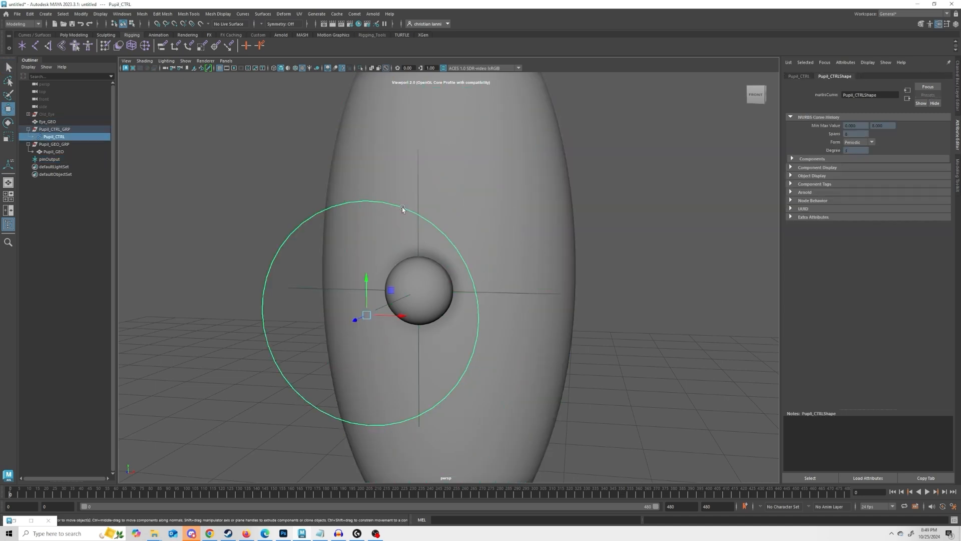
{"action": "left_click_drag", "start_coordinate": [391, 291], "coordinate": [431, 274]}
{"action": "key", "text": "ctrl+z"}
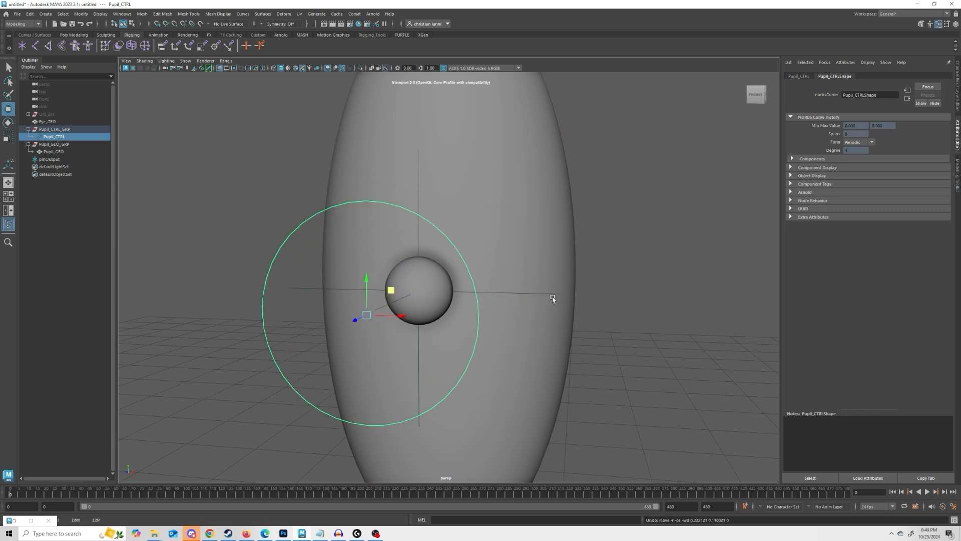
Step: Examine the U and V coordinates of uvPin2 in relation to the Pupil_CTRL circle and the pupil sphere
{"action": "left_click", "coordinate": [552, 293]}
{"action": "left_click", "coordinate": [866, 76]}
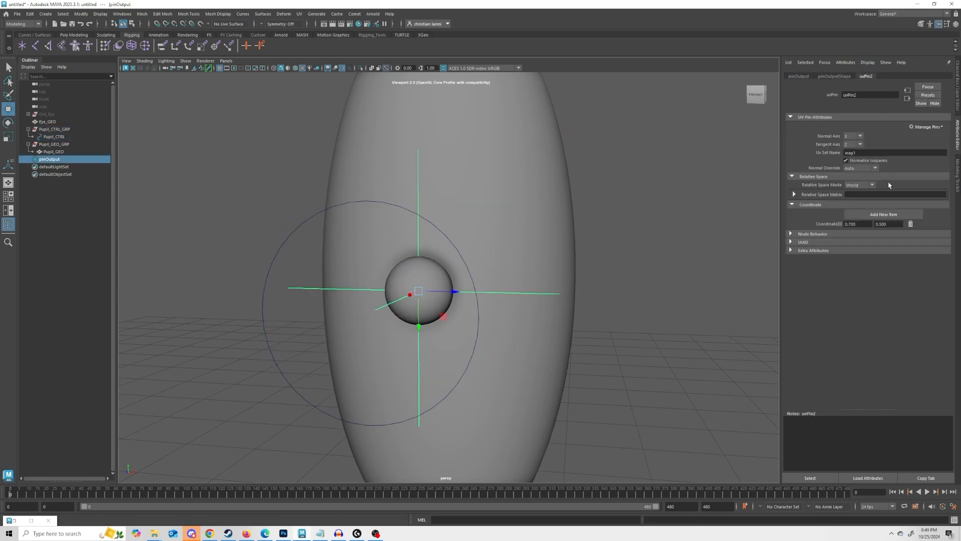
{"action": "double_click", "coordinate": [858, 225]}
{"action": "double_click", "coordinate": [895, 224]}
{"action": "left_click_drag", "start_coordinate": [694, 246], "coordinate": [674, 251], "text": "alt"}
{"action": "left_click", "coordinate": [309, 215]}
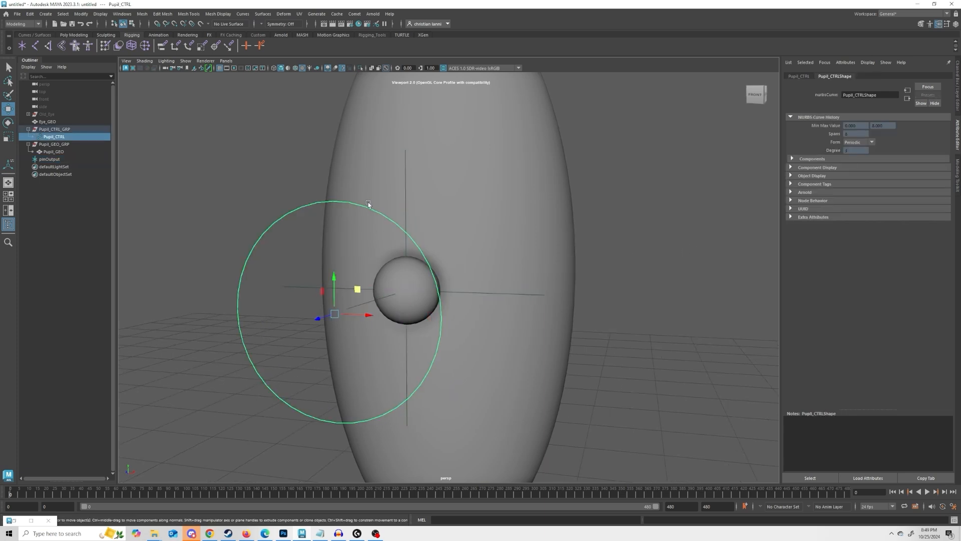
{"action": "left_click_drag", "start_coordinate": [371, 205], "coordinate": [439, 260], "text": "alt"}
{"action": "left_click_drag", "start_coordinate": [485, 238], "coordinate": [503, 240], "text": "alt"}
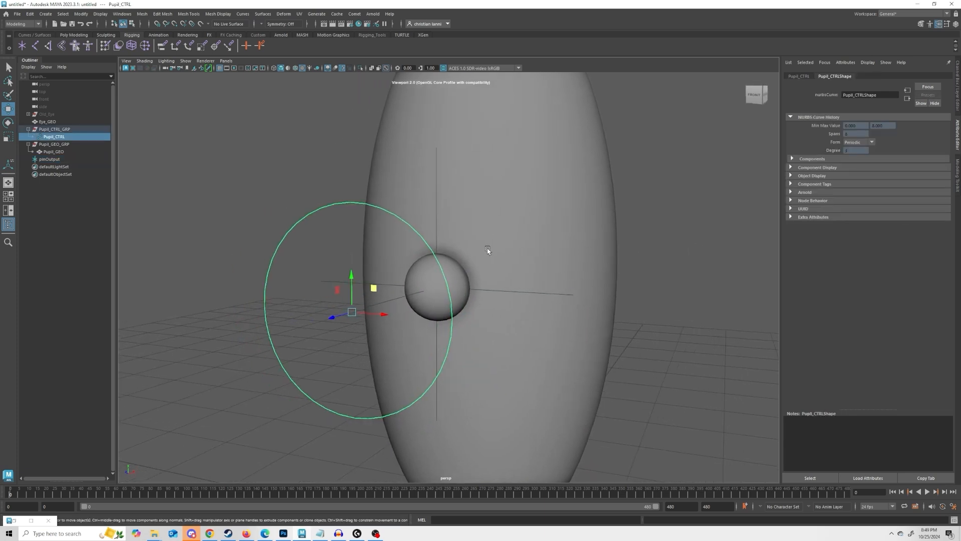
{"action": "scroll", "coordinate": [453, 255], "scroll_direction": "up", "scroll_amount": 2}
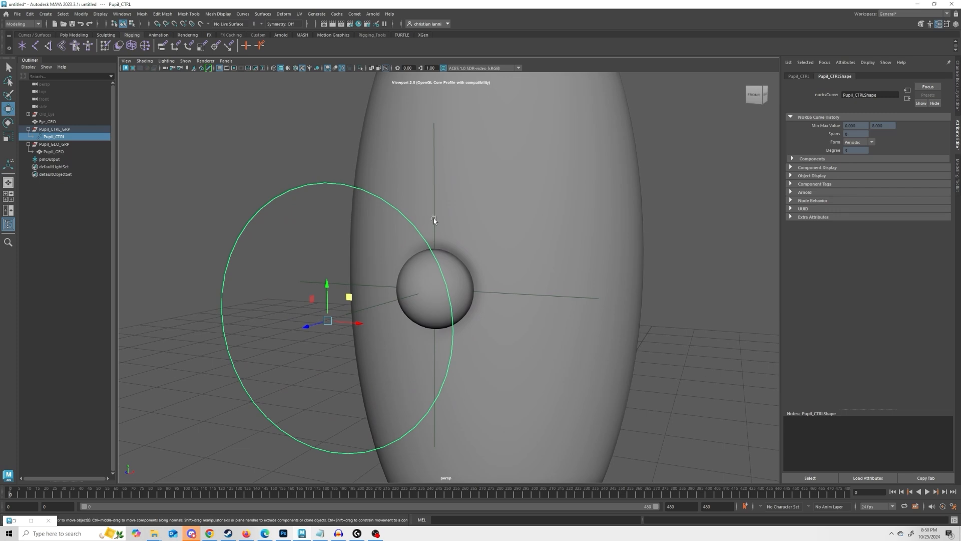
{"action": "left_click", "coordinate": [438, 279]}
{"action": "left_click", "coordinate": [454, 269]}
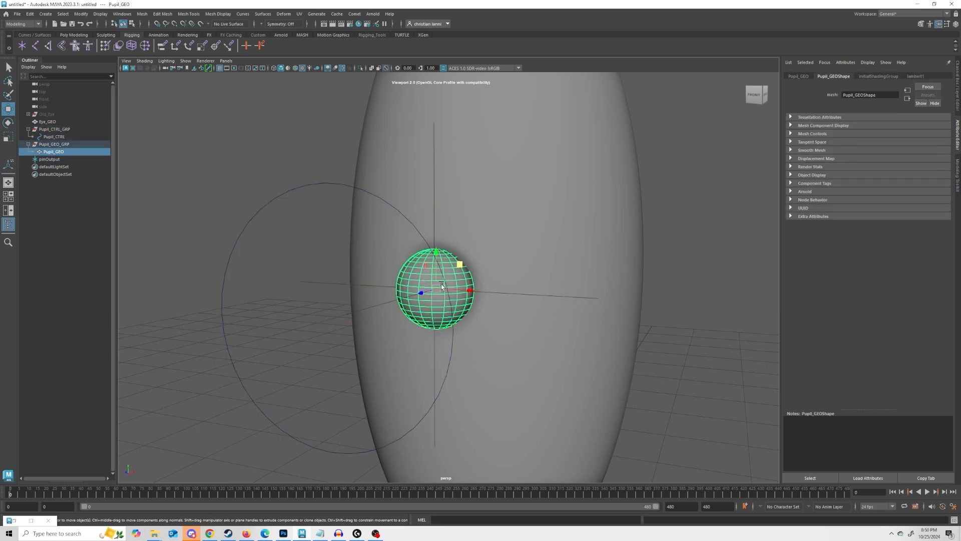
Step: Parent-constrain Pupil_GEO_GRP to the pinOutput locator
{"action": "left_click", "coordinate": [433, 223]}
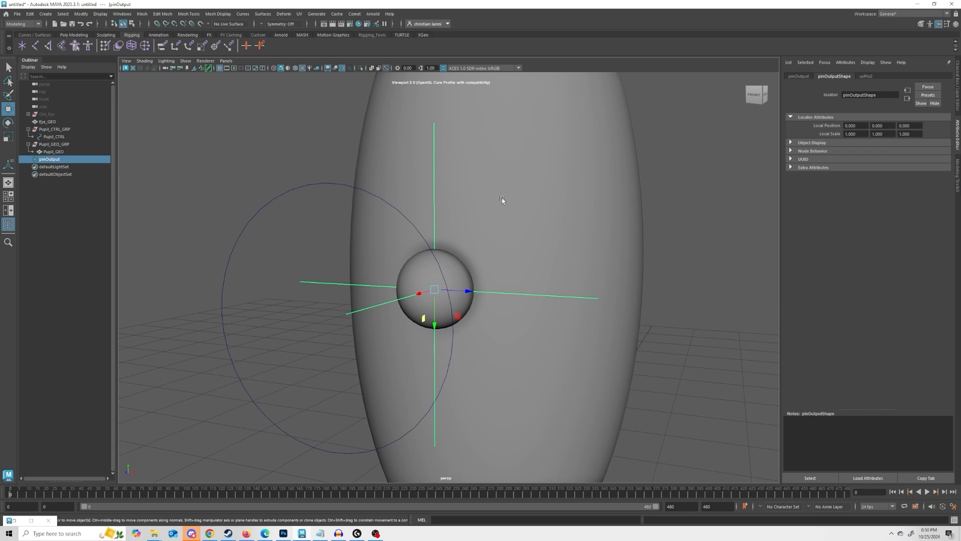
{"action": "left_click", "coordinate": [62, 145], "text": "ctrl"}
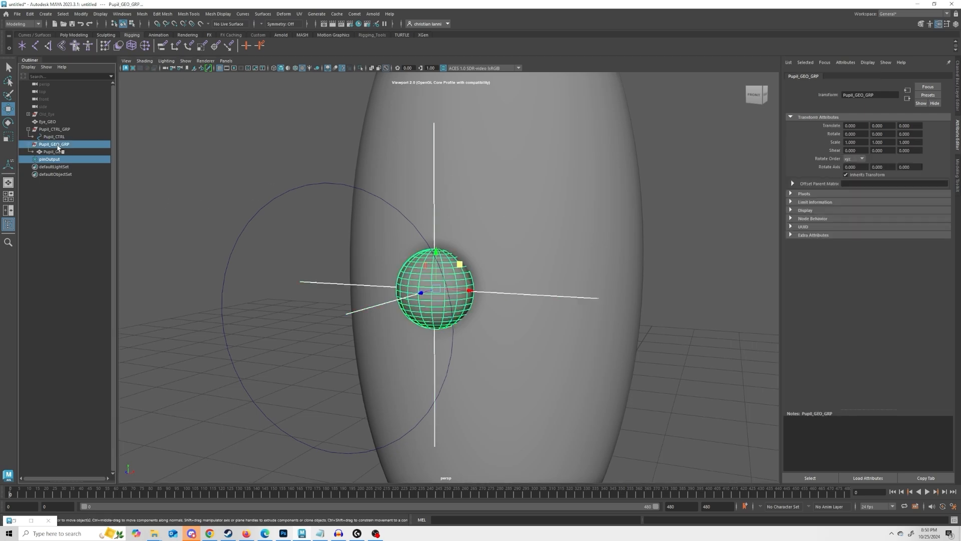
{"action": "key", "text": "f"}
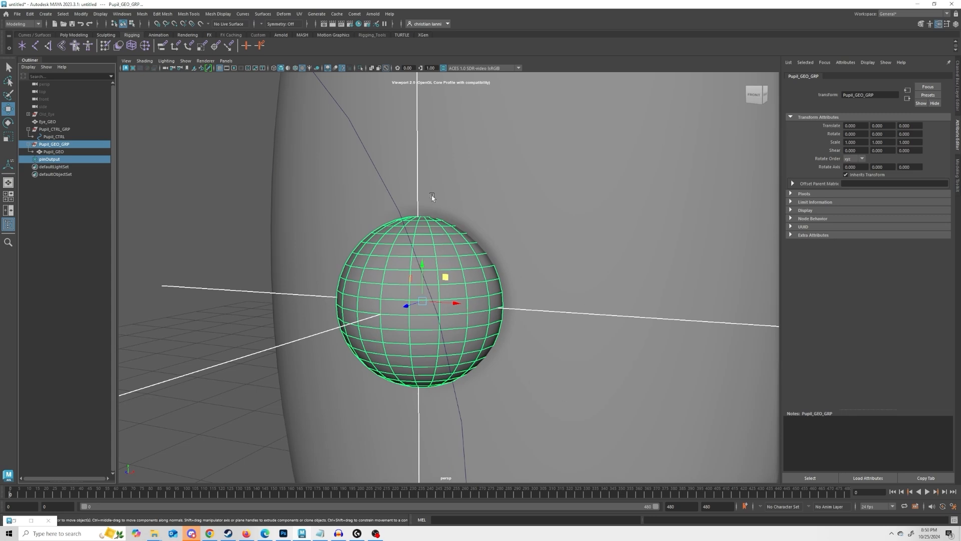
{"action": "scroll", "coordinate": [417, 147], "scroll_direction": "down", "scroll_amount": 3}
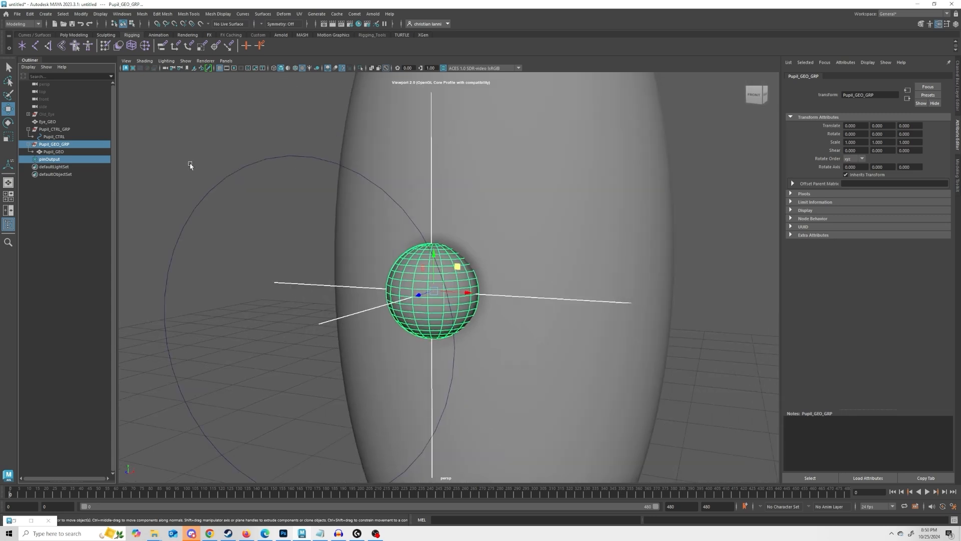
{"action": "left_click", "coordinate": [81, 160]}
{"action": "left_click", "coordinate": [55, 145], "text": "ctrl"}
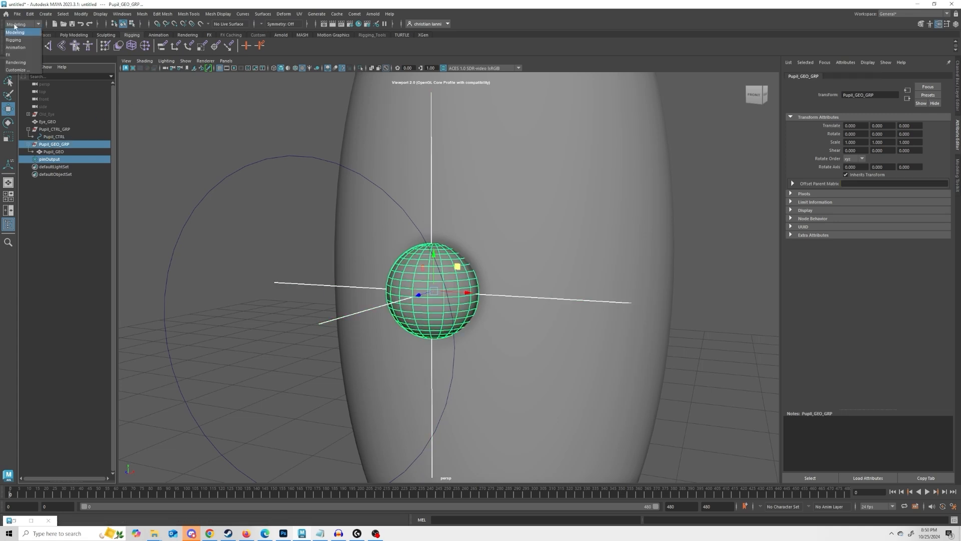
{"action": "key", "text": "F3"}
{"action": "left_click", "coordinate": [203, 13]}
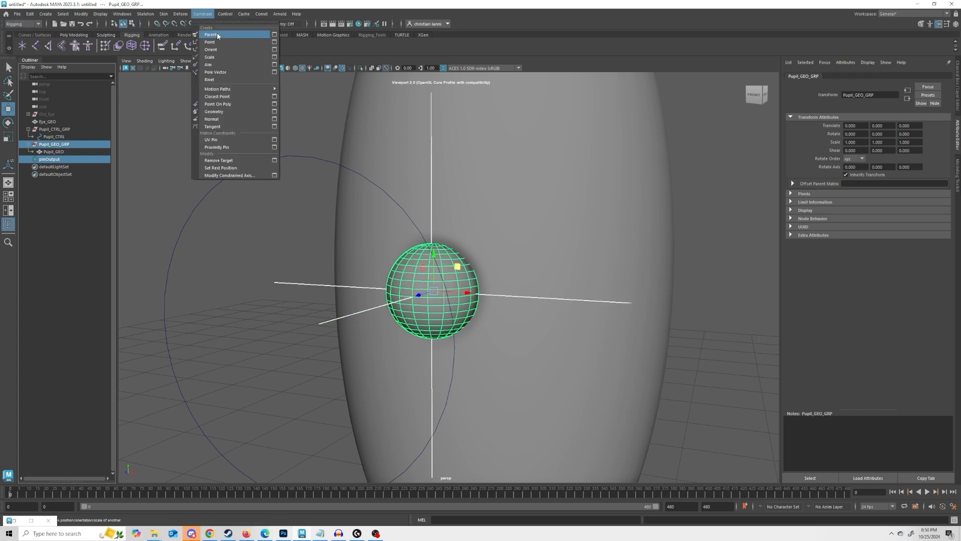
{"action": "left_click", "coordinate": [210, 29]}
{"action": "left_click", "coordinate": [271, 104]}
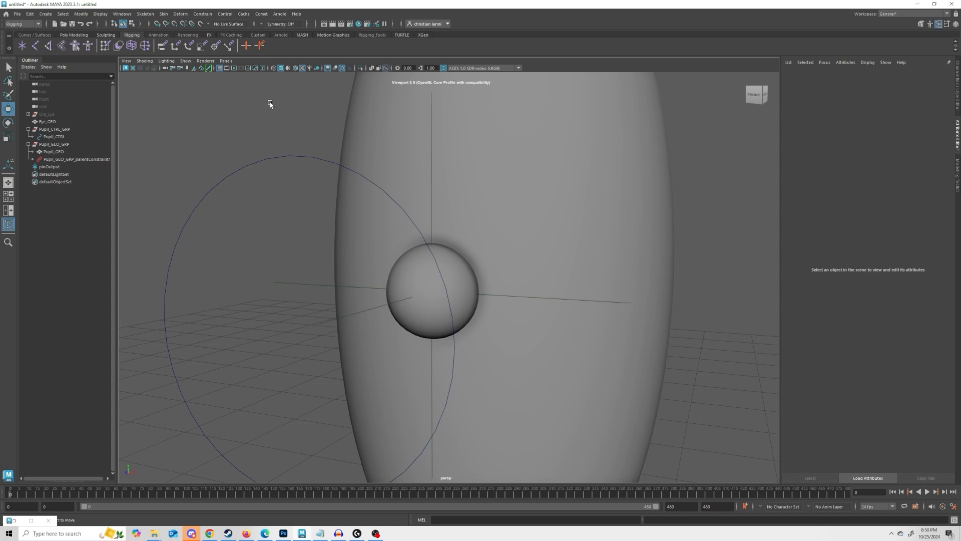
Step: Test the pin by changing the U coordinate of uvPin2 to slide the pupil across the eye, and undo the change
{"action": "left_click", "coordinate": [431, 194]}
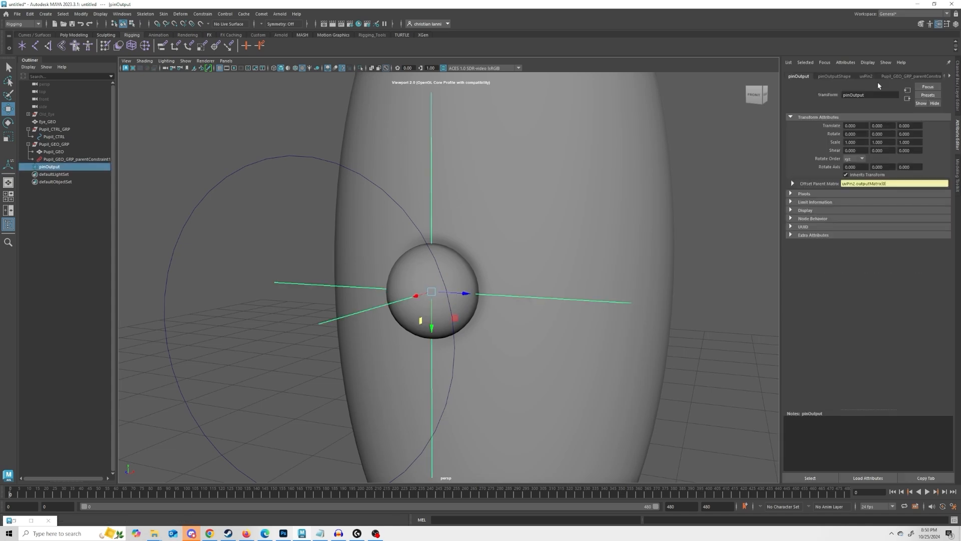
{"action": "left_click", "coordinate": [866, 76]}
{"action": "left_click", "coordinate": [852, 224]}
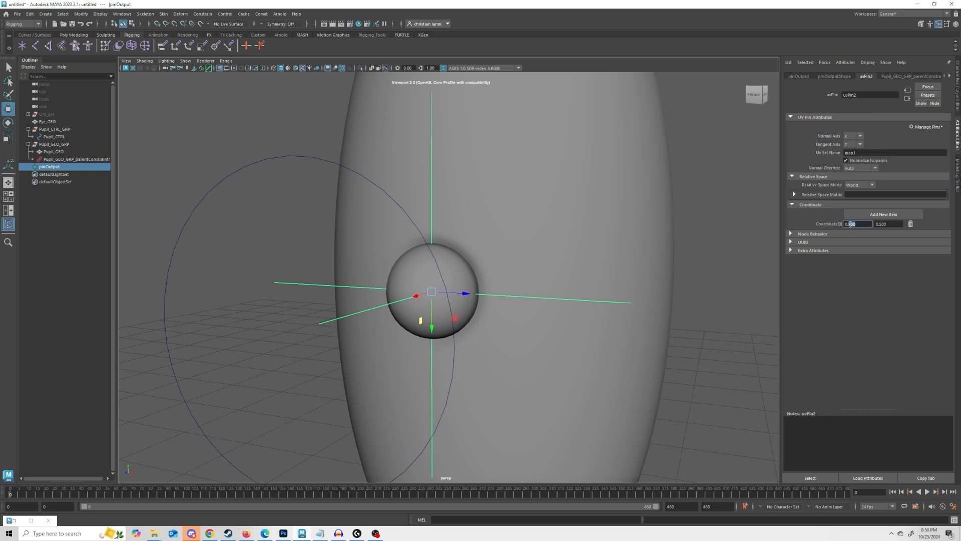
{"action": "type", "text": "0.3"}
{"action": "key", "text": "Return"}
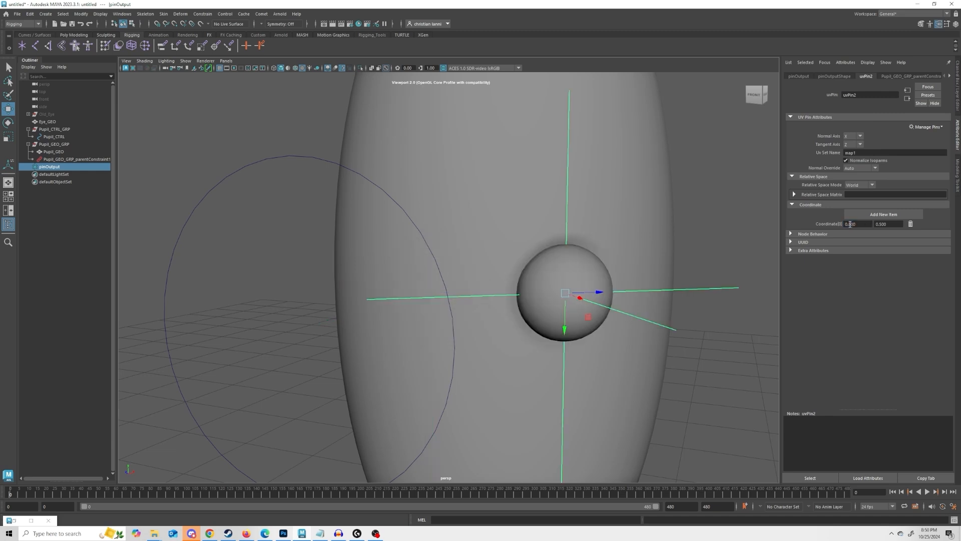
{"action": "mouse_move", "coordinate": [641, 373]}
{"action": "left_mouse_down", "text": "alt"}
{"action": "mouse_move", "coordinate": [633, 370]}
{"action": "mouse_move", "coordinate": [655, 373]}
{"action": "left_mouse_up", "text": "alt"}
{"action": "key", "text": "ctrl+z"}
{"action": "left_click", "coordinate": [678, 299]}
{"action": "scroll", "coordinate": [677, 299], "scroll_direction": "up", "scroll_amount": 3}
{"action": "left_click_drag", "start_coordinate": [678, 299], "coordinate": [648, 316], "text": "alt"}
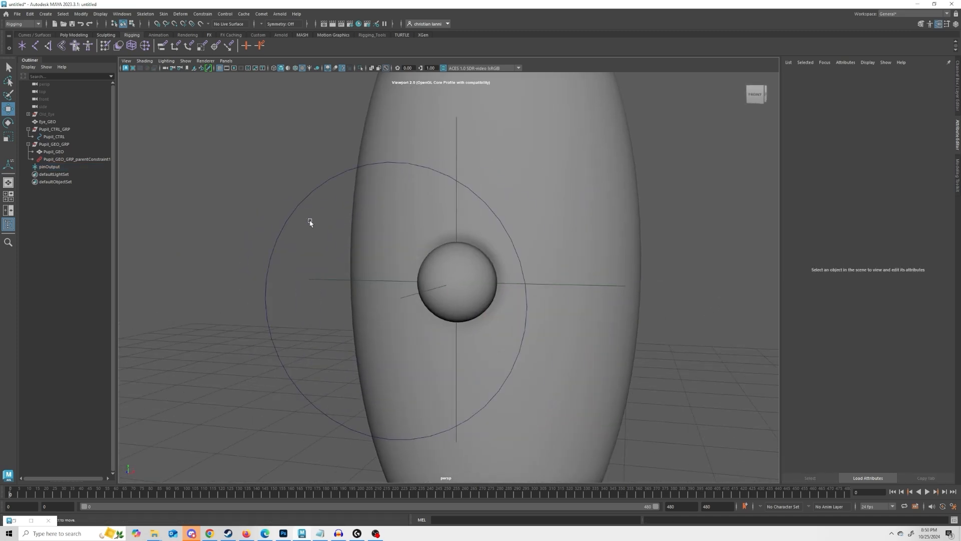
Step: Open the Expression Editor and examine the code of the existing expression1
{"action": "left_click", "coordinate": [126, 15]}
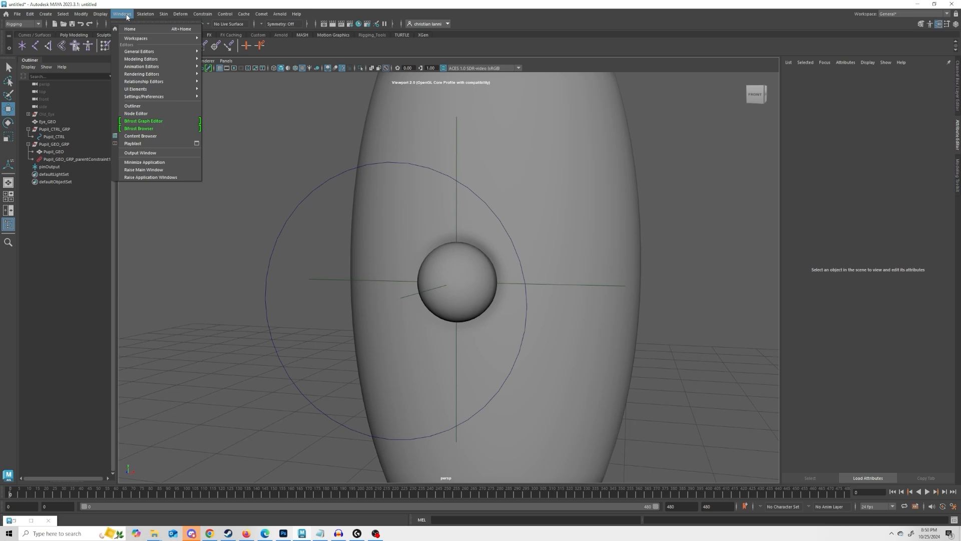
{"action": "mouse_move", "coordinate": [134, 68]}
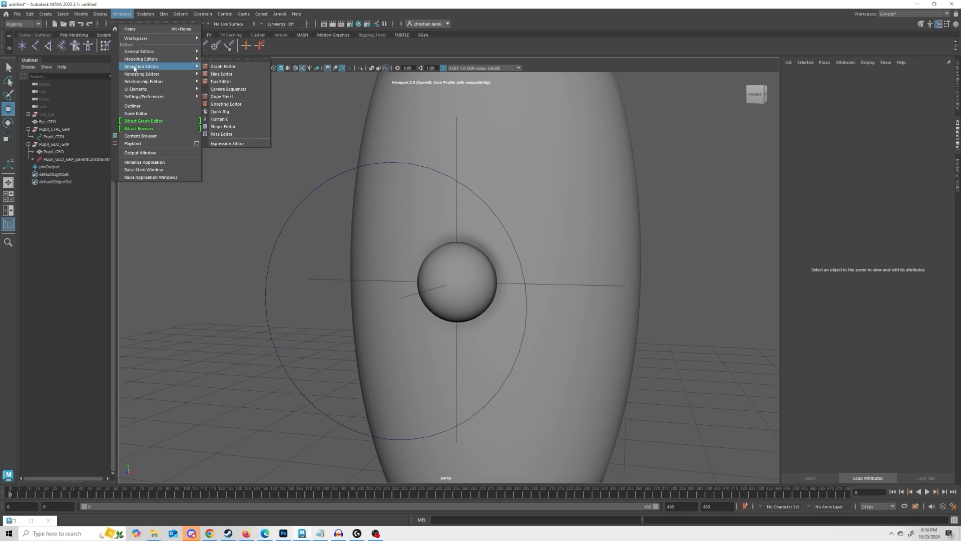
{"action": "left_click", "coordinate": [227, 143]}
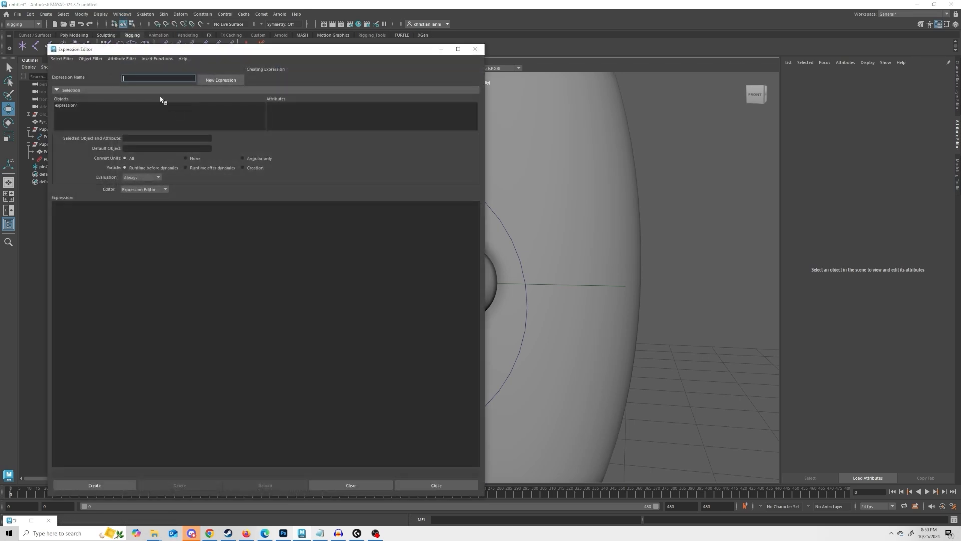
{"action": "left_click", "coordinate": [69, 106]}
{"action": "left_click_drag", "start_coordinate": [247, 234], "coordinate": [20, 198]}
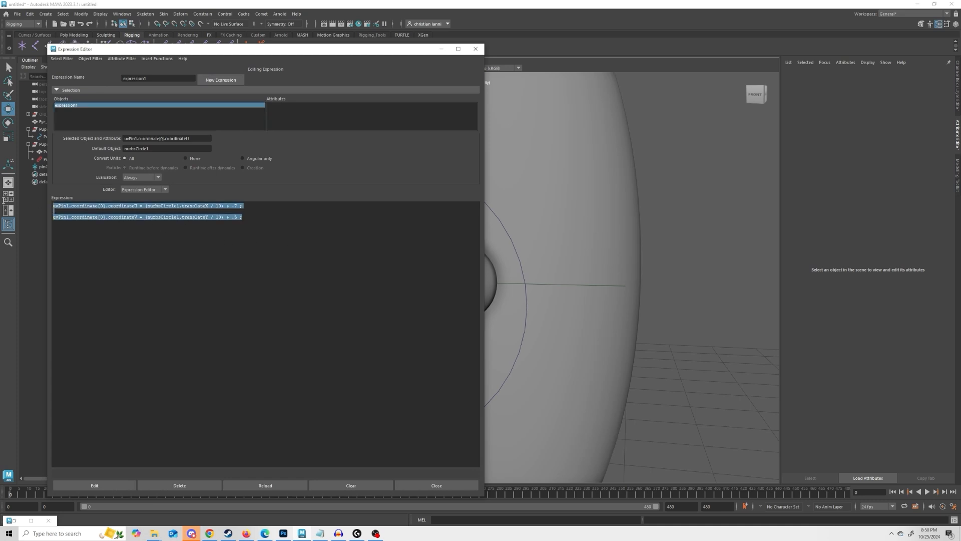
Step: Start a new expression for the U coordinate of uvPin2 and copy the attribute name uvPin2.coordinate[0].coordinateU
{"action": "left_click", "coordinate": [65, 60]}
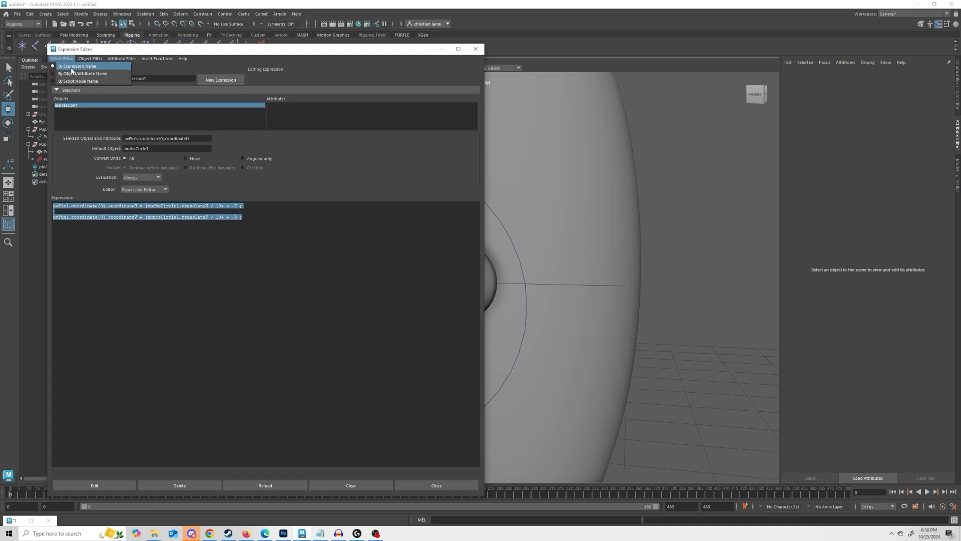
{"action": "left_click", "coordinate": [216, 80]}
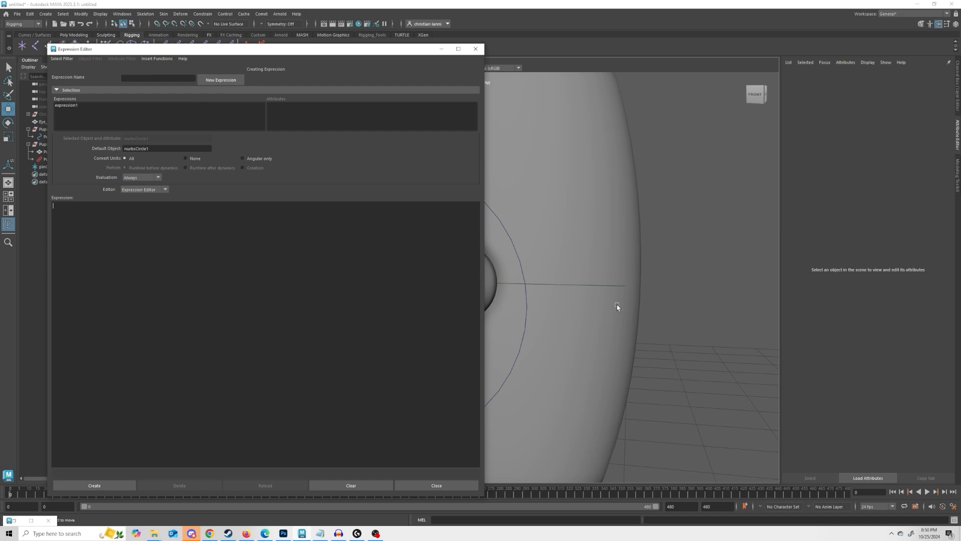
{"action": "left_click", "coordinate": [615, 286]}
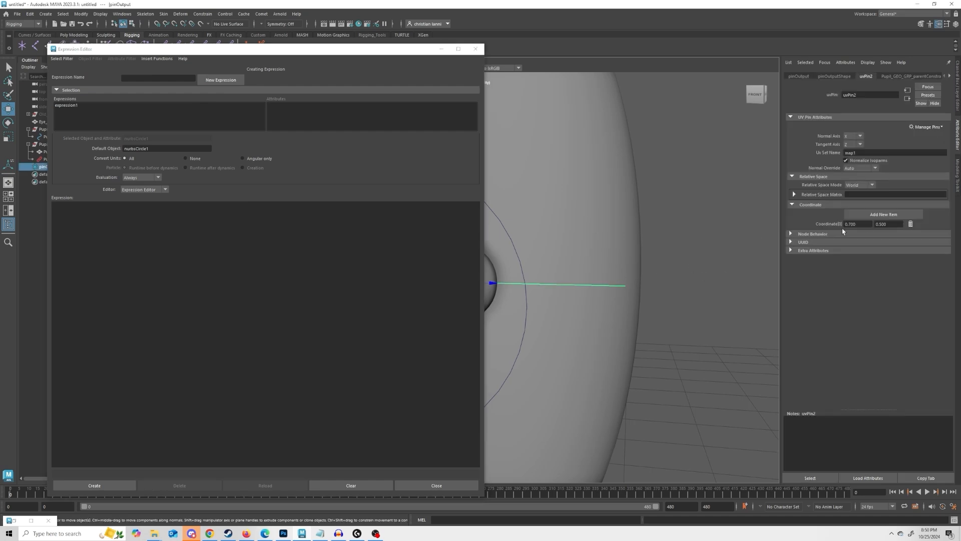
{"action": "left_click_drag", "start_coordinate": [865, 225], "coordinate": [833, 227]}
{"action": "left_click_drag", "start_coordinate": [891, 224], "coordinate": [877, 224]}
{"action": "right_click", "coordinate": [853, 224]}
{"action": "left_click", "coordinate": [865, 229]}
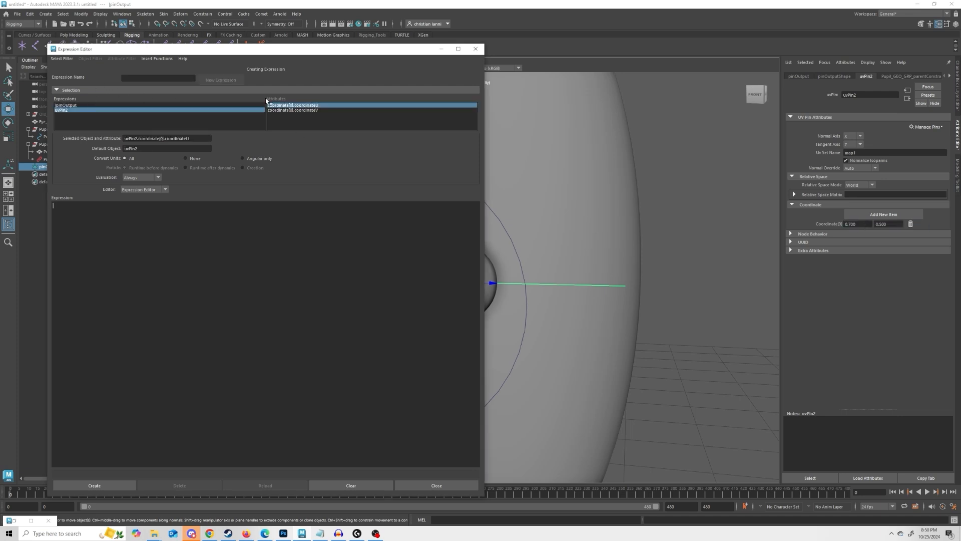
{"action": "left_click", "coordinate": [307, 105]}
{"action": "triple_click", "coordinate": [178, 139]}
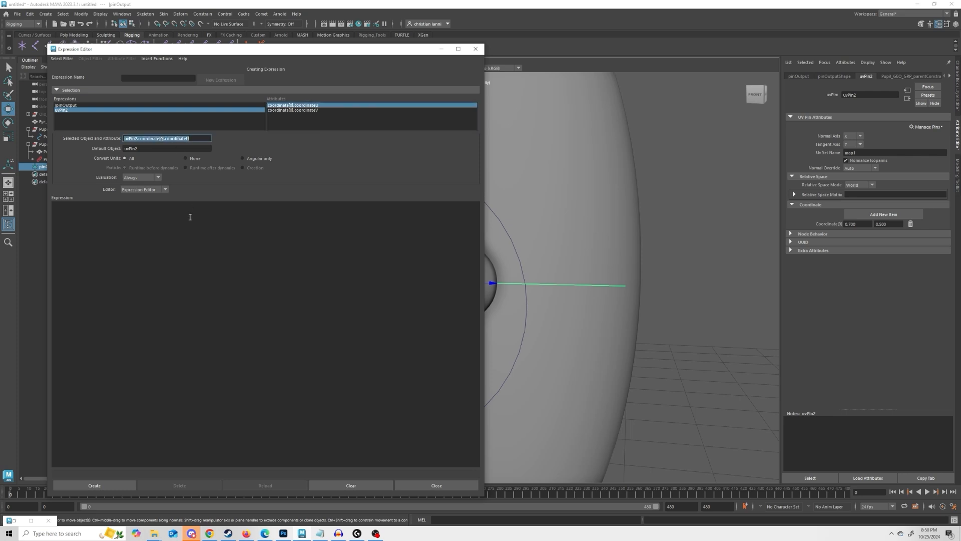
Step: Show the transform channels of Pupil_CTRL, test moving the control upward, and undo the move
{"action": "left_click", "coordinate": [505, 230]}
{"action": "left_click", "coordinate": [957, 102]}
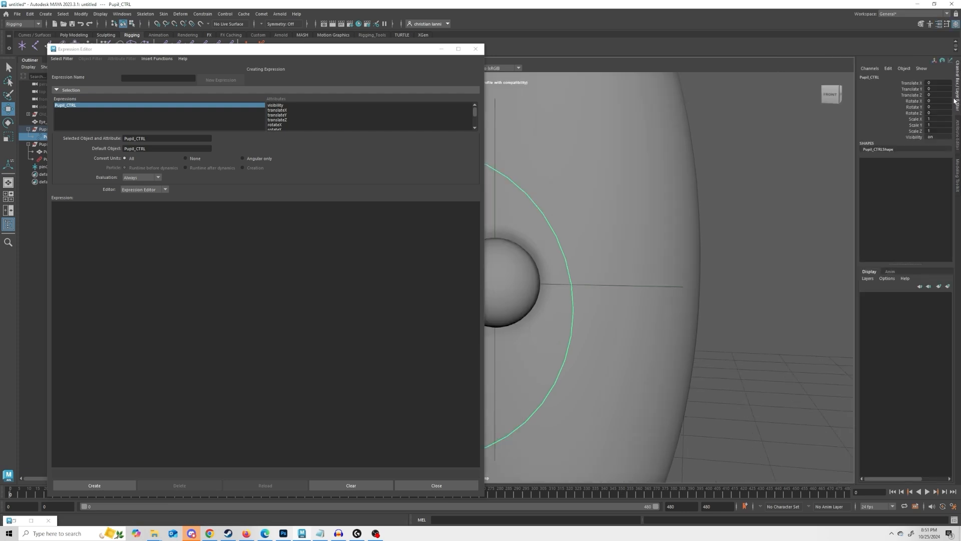
{"action": "left_click_drag", "start_coordinate": [354, 50], "coordinate": [231, 72]}
{"action": "scroll", "coordinate": [520, 179], "scroll_direction": "down", "scroll_amount": 3}
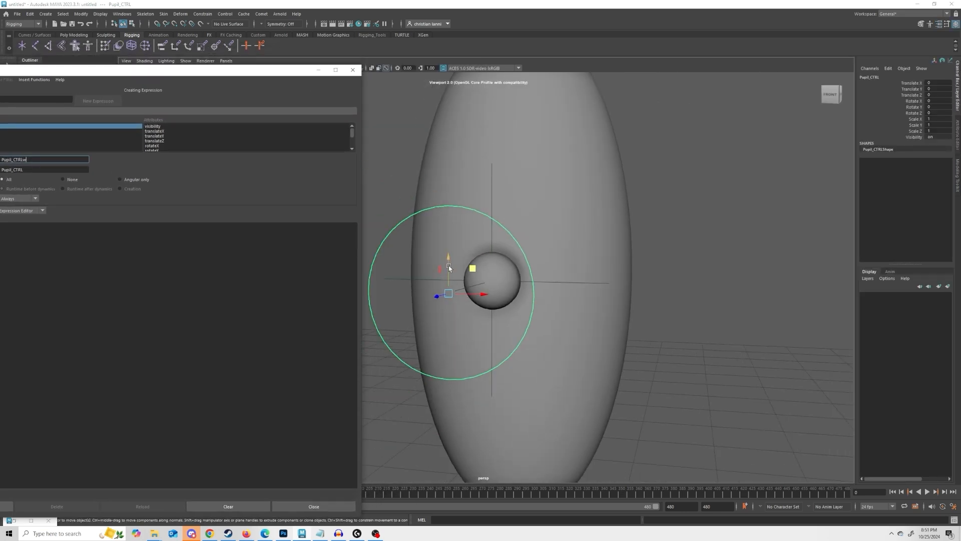
{"action": "key", "text": "w"}
{"action": "left_click_drag", "start_coordinate": [451, 261], "coordinate": [469, 236]}
{"action": "key", "text": "ctrl+z"}
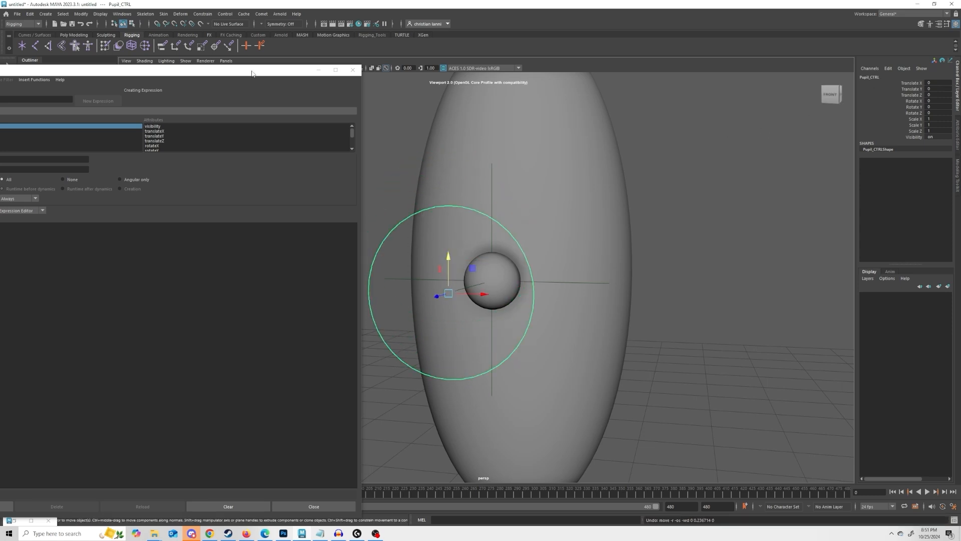
Step: Write uvPin2.coordinate[0].coordinateU = Pupil_CTRL.translateY ; in the new expression
{"action": "left_click_drag", "start_coordinate": [254, 75], "coordinate": [452, 76]}
{"action": "left_click", "coordinate": [304, 275]}
{"action": "key", "text": "ctrl+v"}
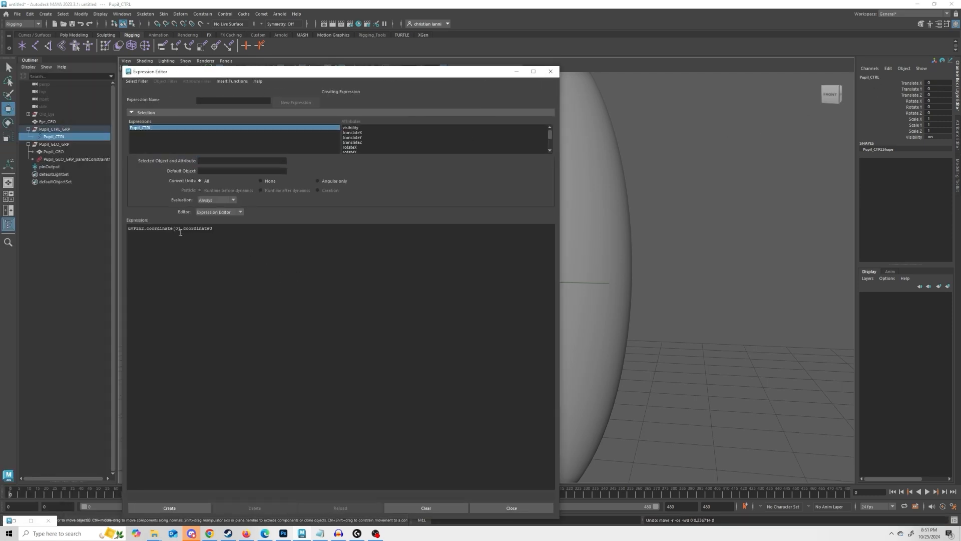
{"action": "left_click_drag", "start_coordinate": [136, 229], "coordinate": [233, 230]}
{"action": "left_click", "coordinate": [231, 230]}
{"action": "left_click_drag", "start_coordinate": [362, 72], "coordinate": [245, 53]}
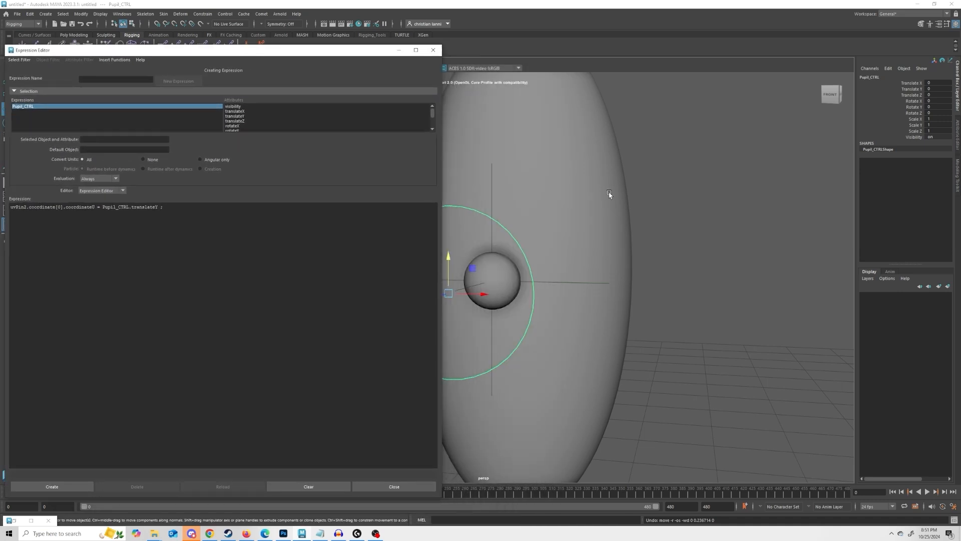
Step: Examine the U and V coordinates of uvPin2 through the pinOutput locator beside the pupil
{"action": "left_click", "coordinate": [566, 283]}
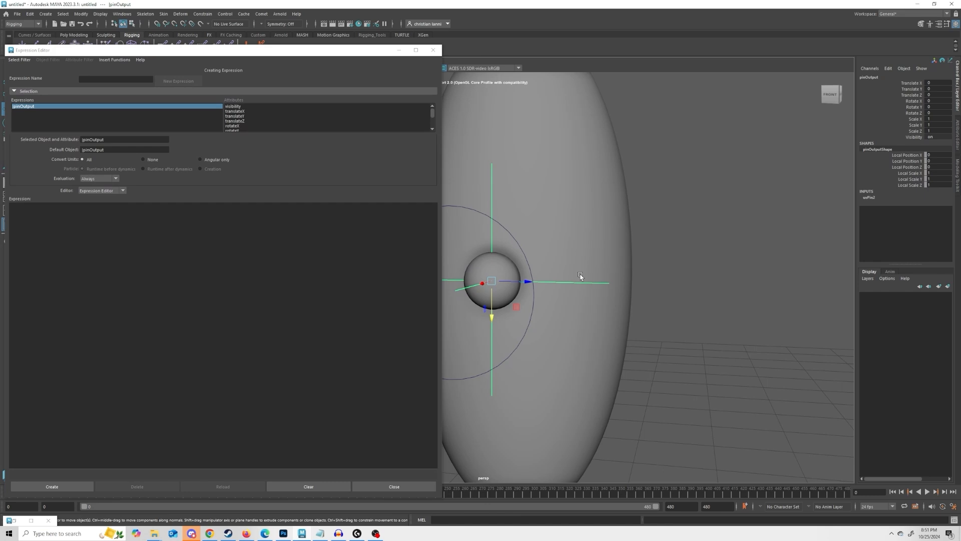
{"action": "left_click", "coordinate": [957, 141]}
{"action": "left_click", "coordinate": [867, 77]}
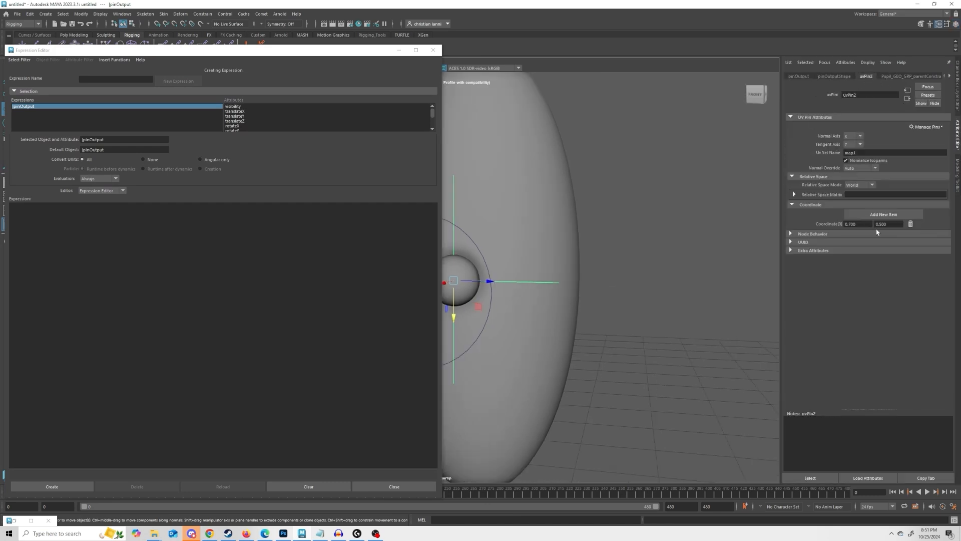
{"action": "left_click_drag", "start_coordinate": [867, 226], "coordinate": [818, 224]}
{"action": "left_click_drag", "start_coordinate": [348, 50], "coordinate": [297, 56]}
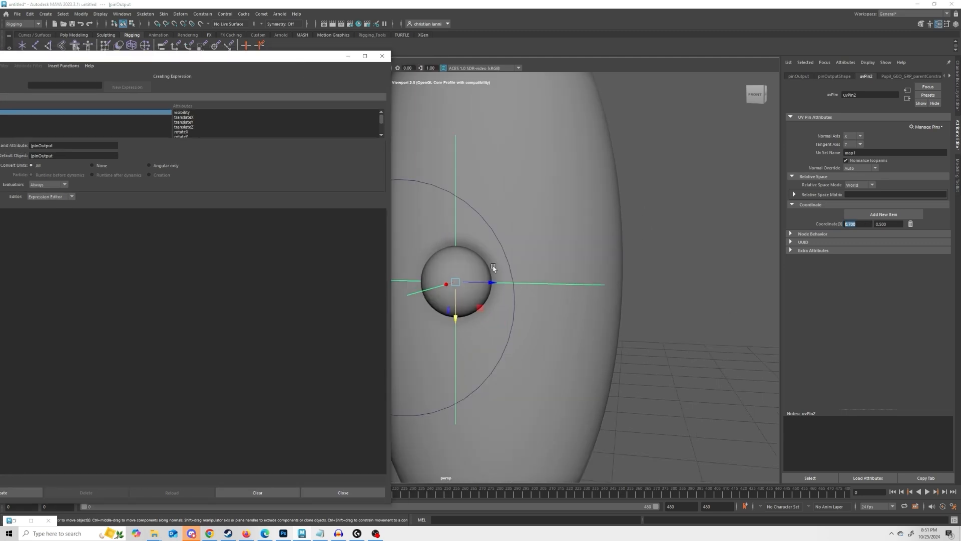
{"action": "left_click_drag", "start_coordinate": [277, 66], "coordinate": [218, 89]}
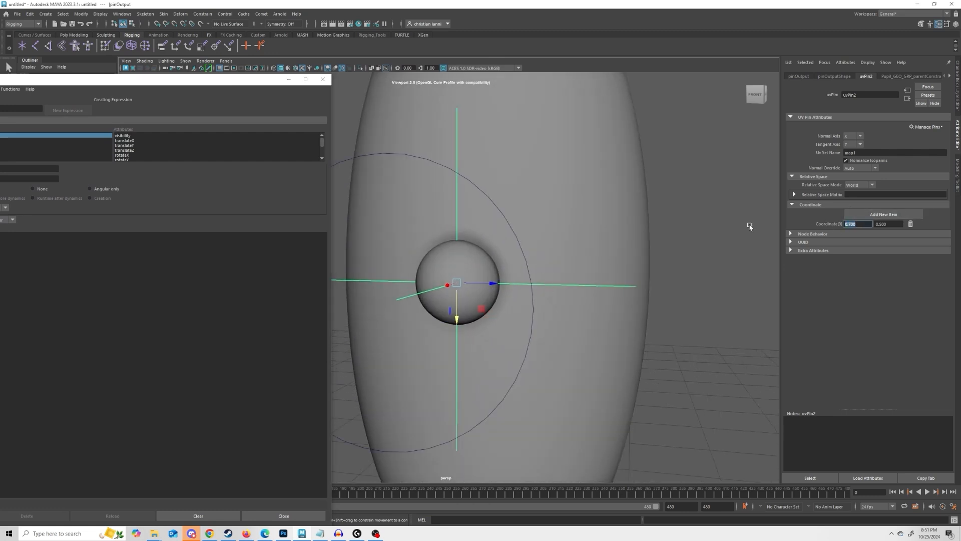
Step: With Pupil_CTRL selected, write Pupil_CTRL.translateY = in front of uvPin2.coordinate[0].coordinateU in the expression
{"action": "left_click", "coordinate": [494, 204]}
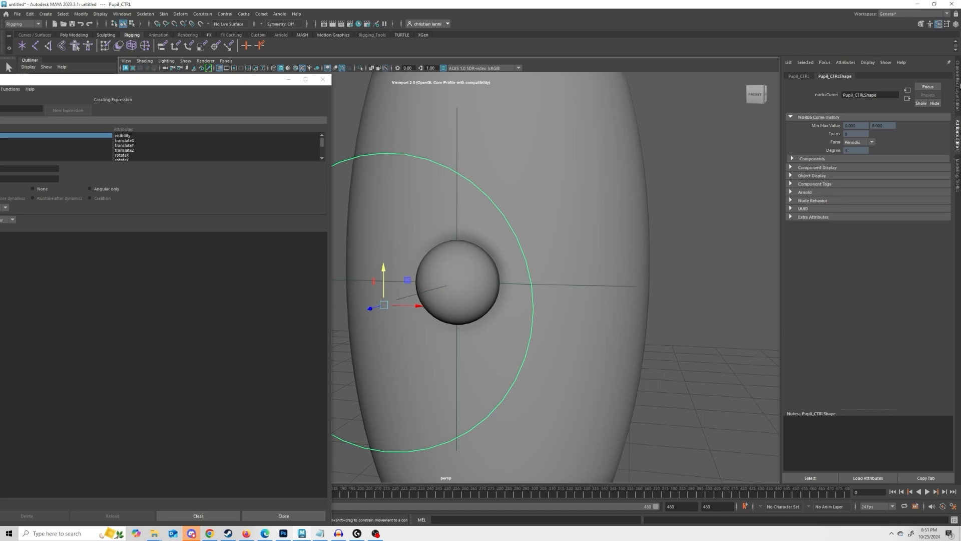
{"action": "left_click", "coordinate": [957, 85]}
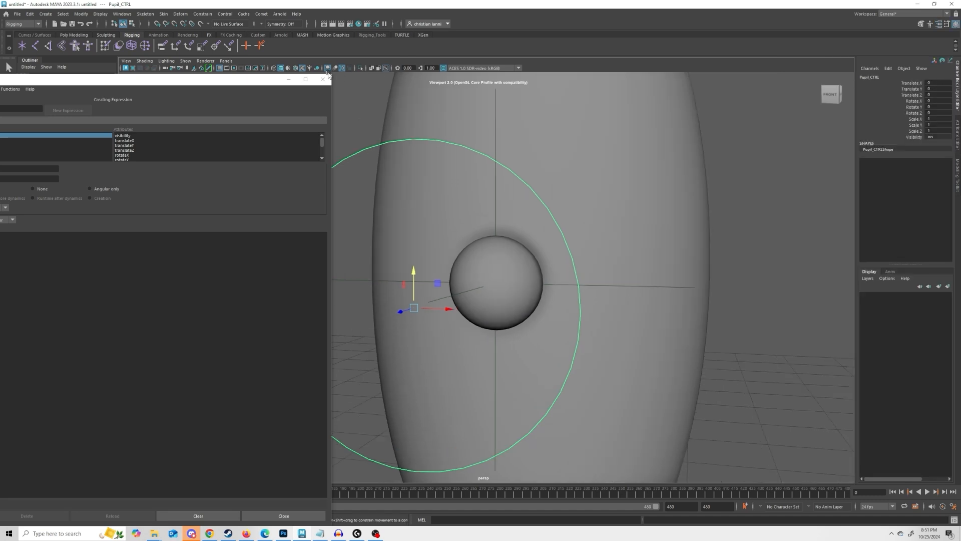
{"action": "left_click_drag", "start_coordinate": [253, 83], "coordinate": [502, 62]}
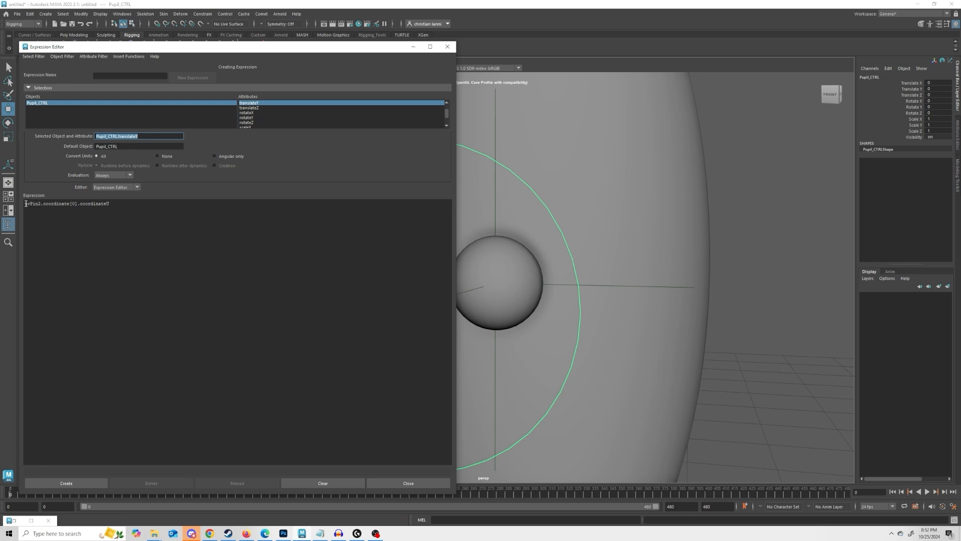
{"action": "left_click", "coordinate": [26, 204]}
{"action": "key", "text": "ctrl+v"}
{"action": "type", "text": "="}
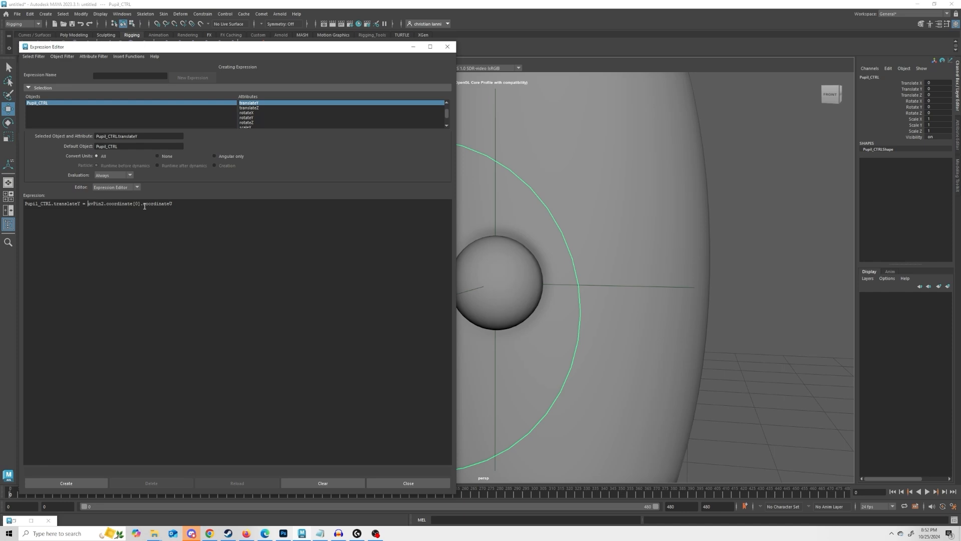
Step: Reorder the expression to uvPin2.coordinate[0].coordinateU = Pupil_CTRL.translateY + .7 and create it
{"action": "left_click_drag", "start_coordinate": [173, 204], "coordinate": [86, 204]}
{"action": "key", "text": "BackSpace"}
{"action": "key", "text": "ctrl+v"}
{"action": "type", "text": "="}
{"action": "left_click", "coordinate": [75, 482]}
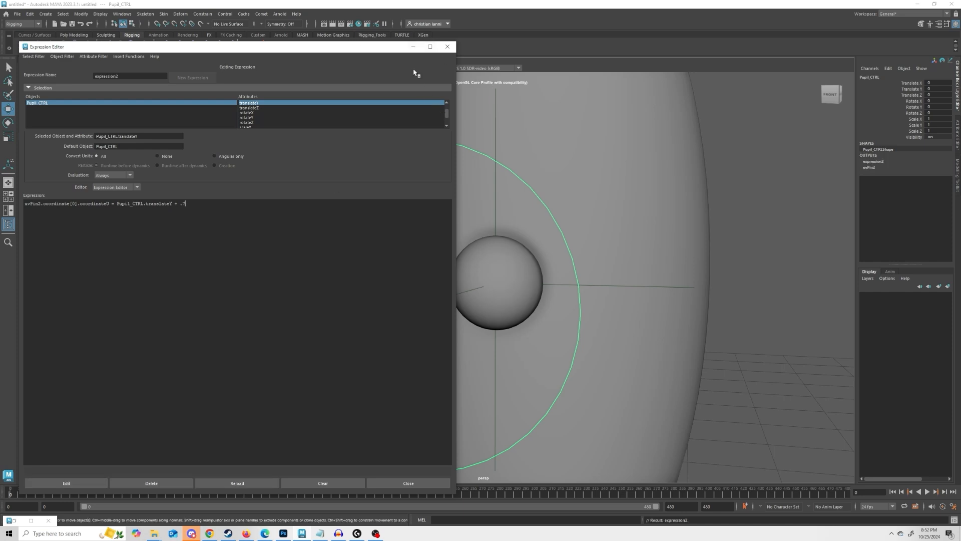
Step: Test the expression by moving Pupil_CTRL downward and undo the move
{"action": "left_click", "coordinate": [413, 46]}
{"action": "left_click_drag", "start_coordinate": [439, 260], "coordinate": [455, 281]}
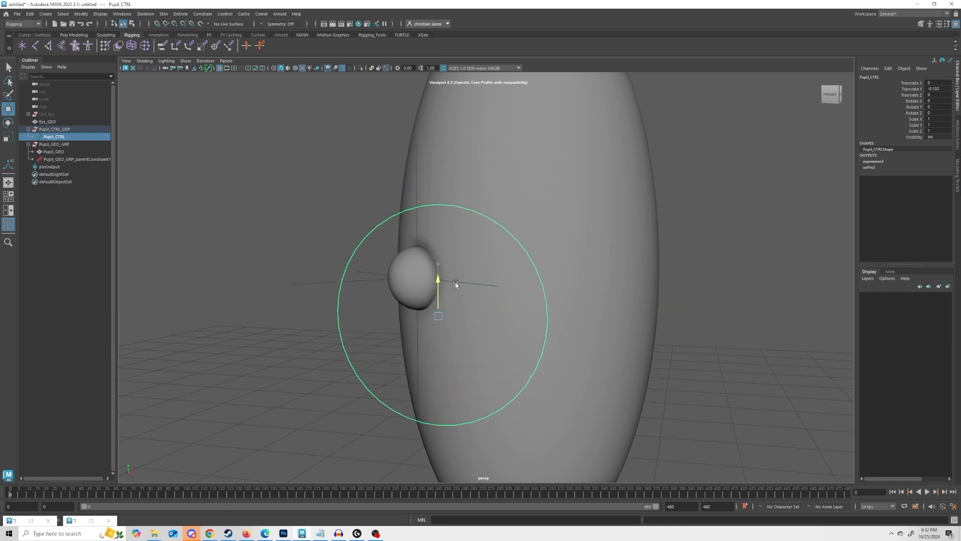
Step: Edit expression2 to read uvPin2.coordinate[0].coordinateV = Pupil_CTRL.translateY + .5 and apply the change
{"action": "left_click", "coordinate": [91, 520]}
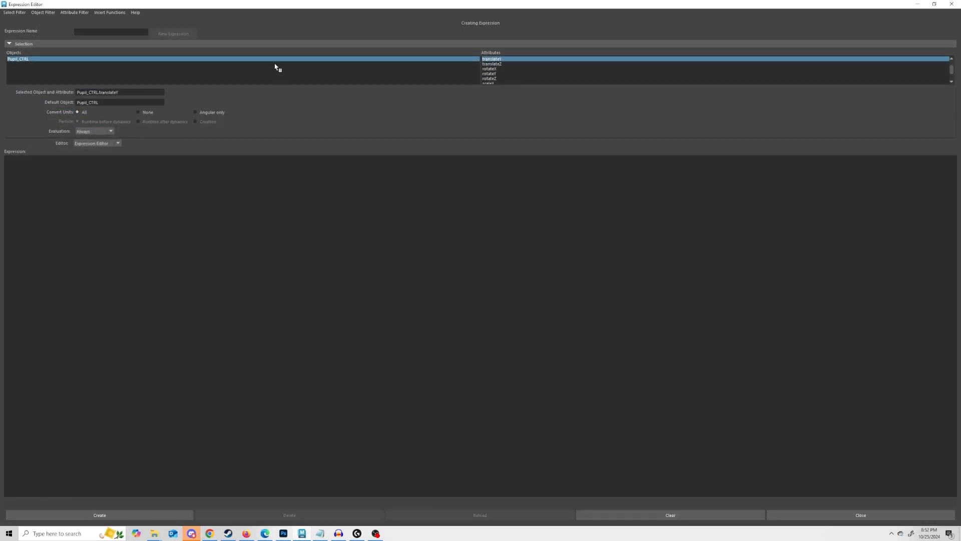
{"action": "left_click", "coordinate": [14, 12]}
{"action": "left_click", "coordinate": [30, 27]}
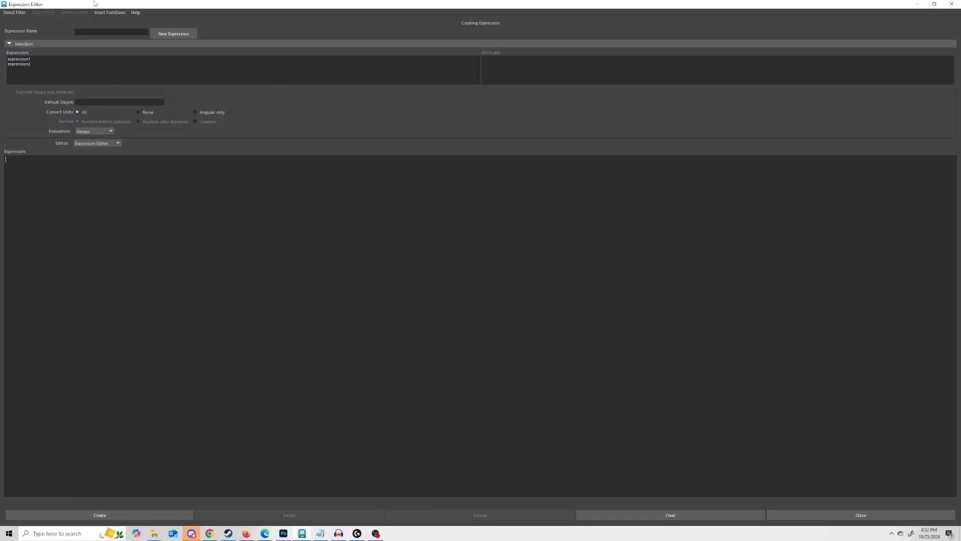
{"action": "double_click", "coordinate": [91, 3]}
{"action": "left_click", "coordinate": [91, 106]}
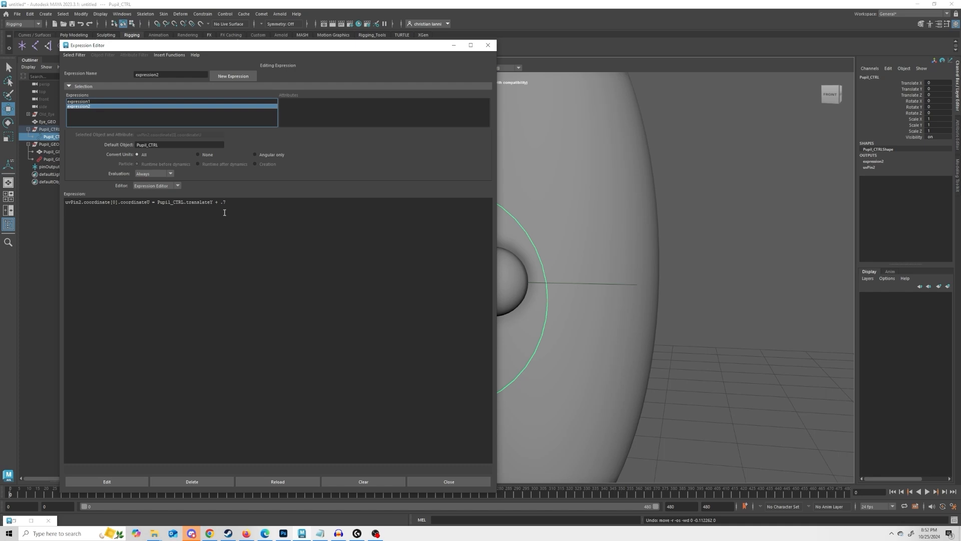
{"action": "left_click", "coordinate": [149, 203]}
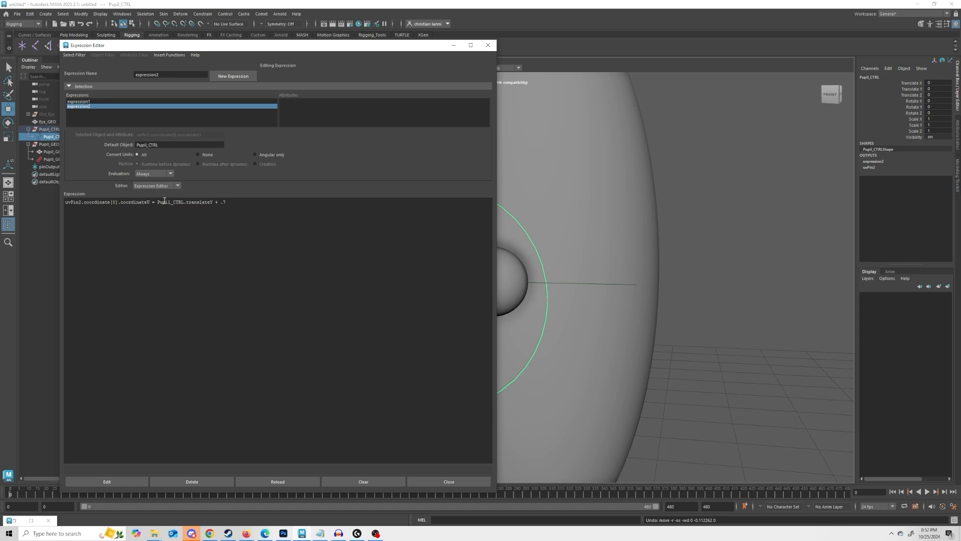
{"action": "key", "text": "BackSpace"}
{"action": "type", "text": "V"}
{"action": "left_click", "coordinate": [111, 482]}
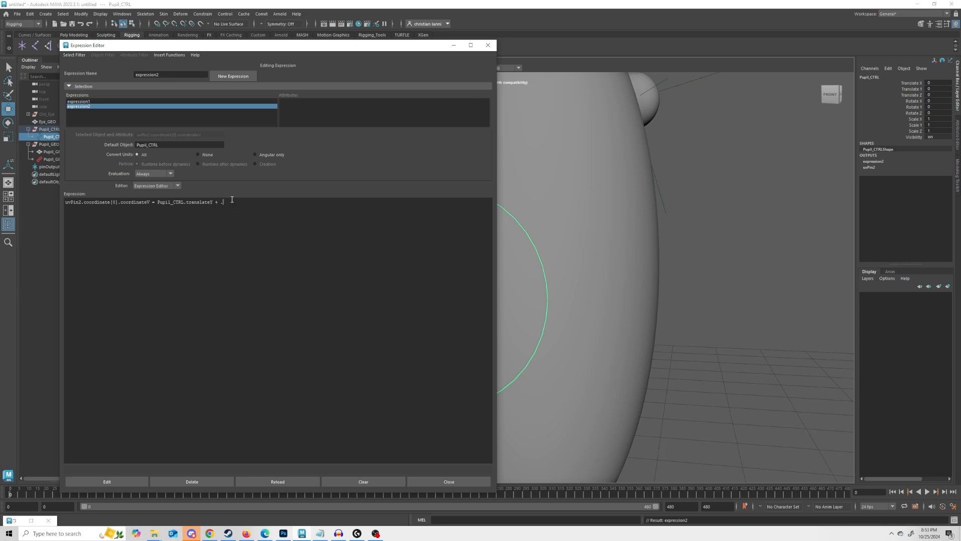
{"action": "left_click", "coordinate": [116, 482]}
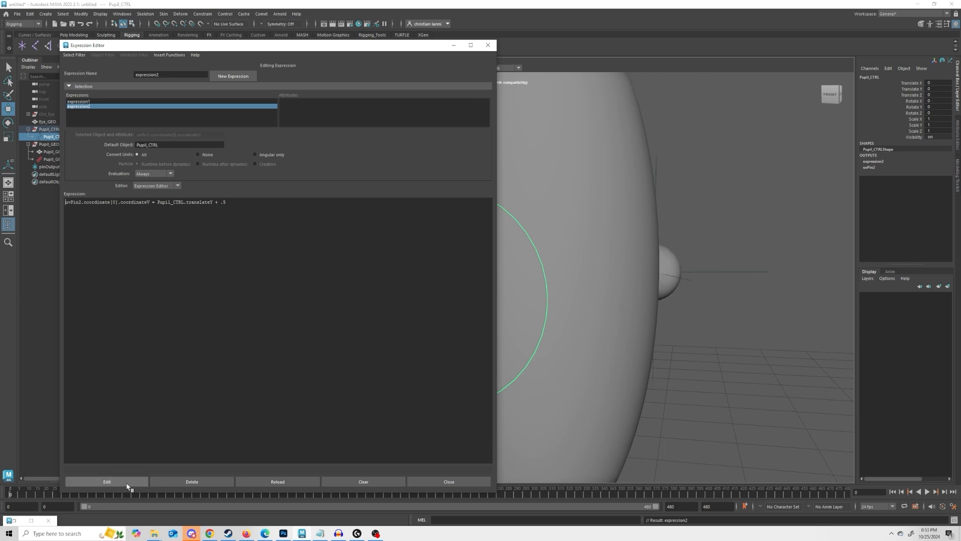
Step: Test the edited expression by moving Pupil_CTRL slightly upward and undo the move
{"action": "left_click", "coordinate": [453, 46]}
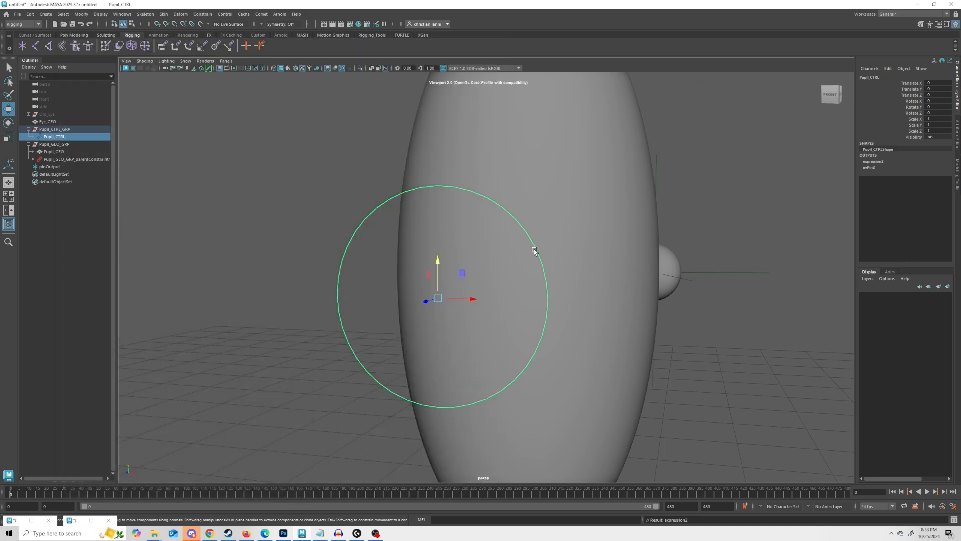
{"action": "mouse_move", "coordinate": [459, 274]}
{"action": "left_mouse_down"}
{"action": "mouse_move", "coordinate": [453, 251]}
{"action": "mouse_move", "coordinate": [461, 290]}
{"action": "mouse_move", "coordinate": [457, 259]}
{"action": "left_mouse_up"}
{"action": "key", "text": "ctrl+z"}
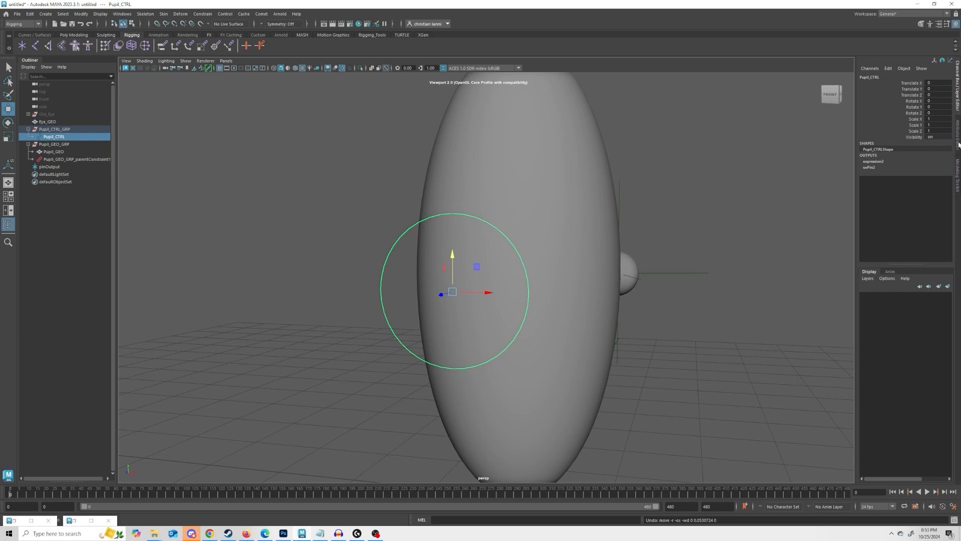
Step: Set the U coordinate of uvPin2 to 0.7 and clear the selection
{"action": "left_click", "coordinate": [957, 130]}
{"action": "left_click", "coordinate": [896, 77]}
{"action": "left_click_drag", "start_coordinate": [863, 225], "coordinate": [828, 219]}
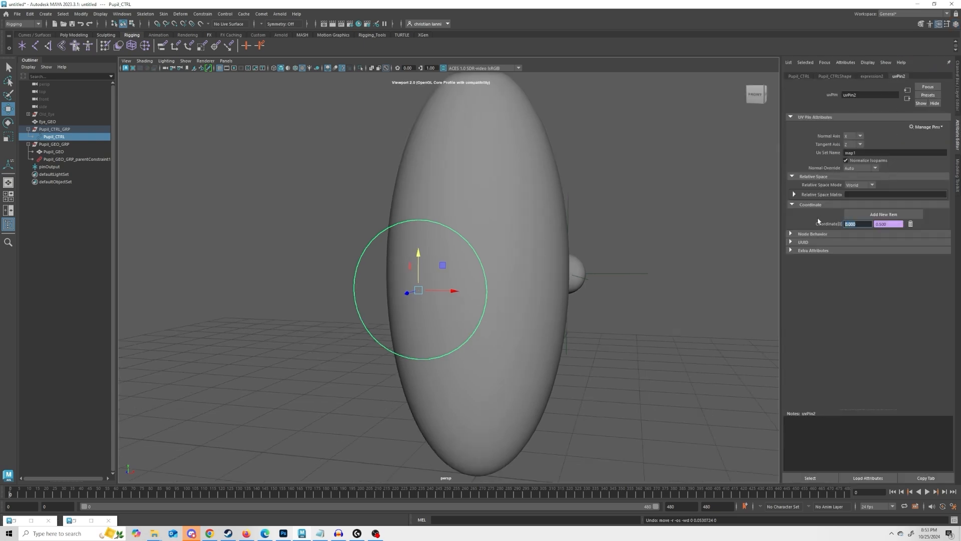
{"action": "type", "text": "0.7"}
{"action": "key", "text": "Return"}
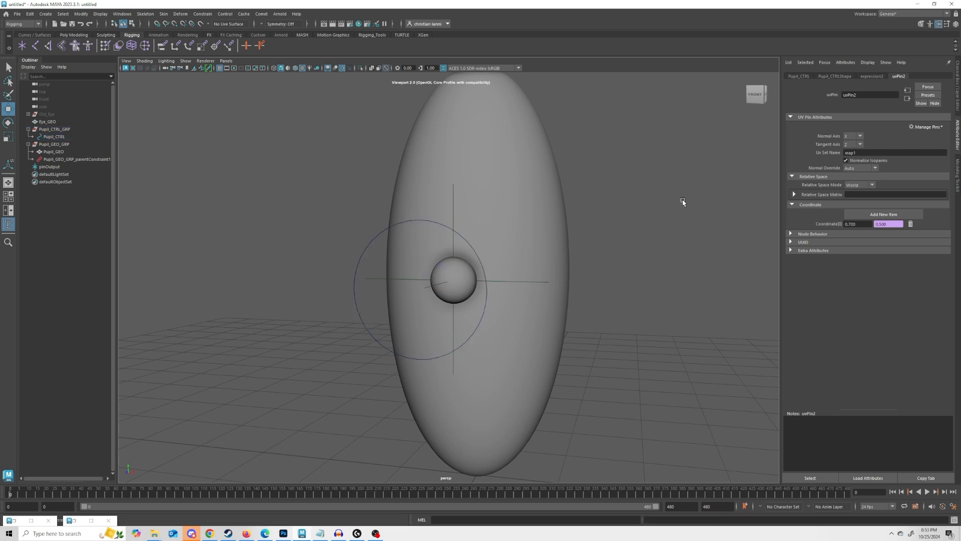
{"action": "left_click", "coordinate": [680, 214]}
Step: Bring up the Expression Editor beside the viewport and check the uvPin2 coordinate values through the pinOutput locator
{"action": "left_click", "coordinate": [92, 521]}
{"action": "left_click_drag", "start_coordinate": [308, 4], "coordinate": [251, 78]}
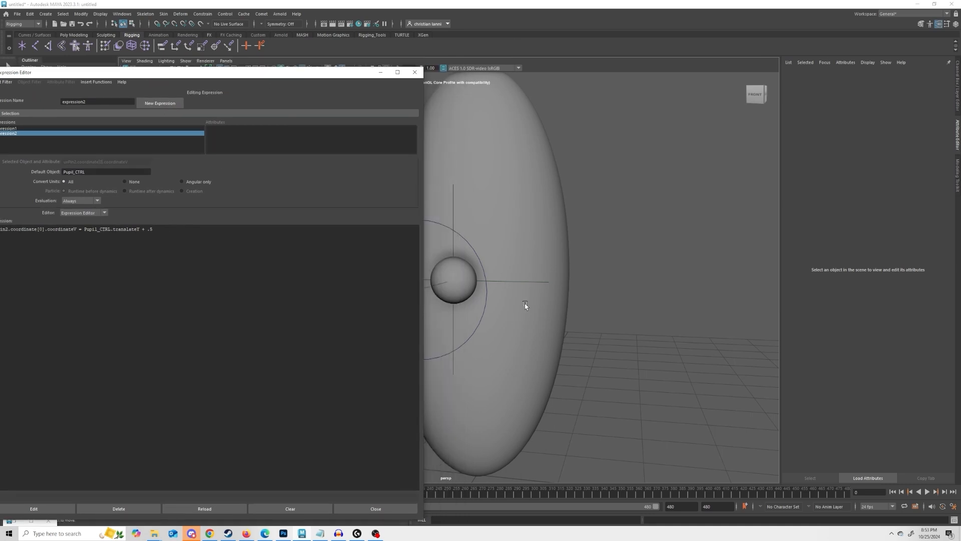
{"action": "left_click", "coordinate": [526, 282]}
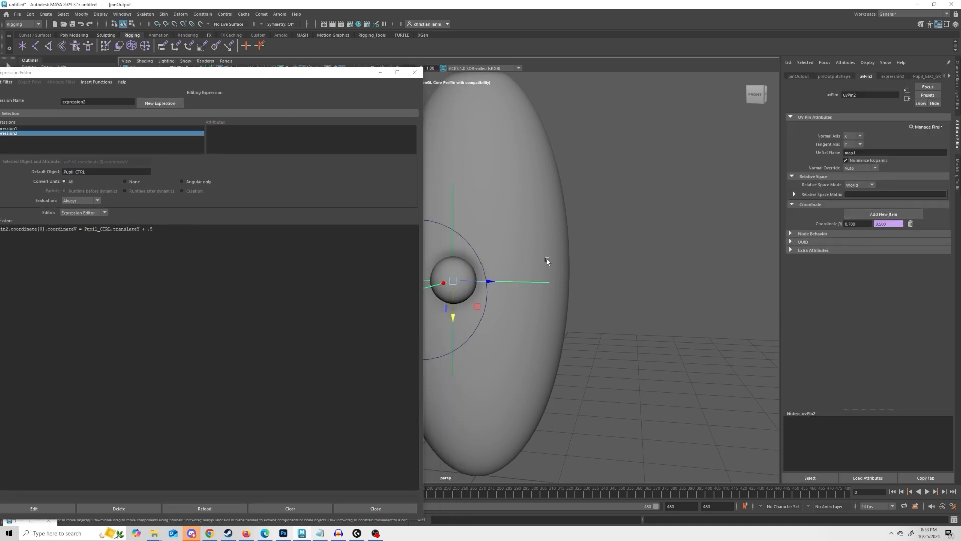
{"action": "right_click_drag", "start_coordinate": [545, 258], "coordinate": [642, 267], "text": "alt"}
{"action": "middle_click_drag", "start_coordinate": [643, 267], "coordinate": [737, 229], "text": "alt"}
{"action": "left_click_drag", "start_coordinate": [866, 226], "coordinate": [827, 227]}
{"action": "key", "text": "Tab"}
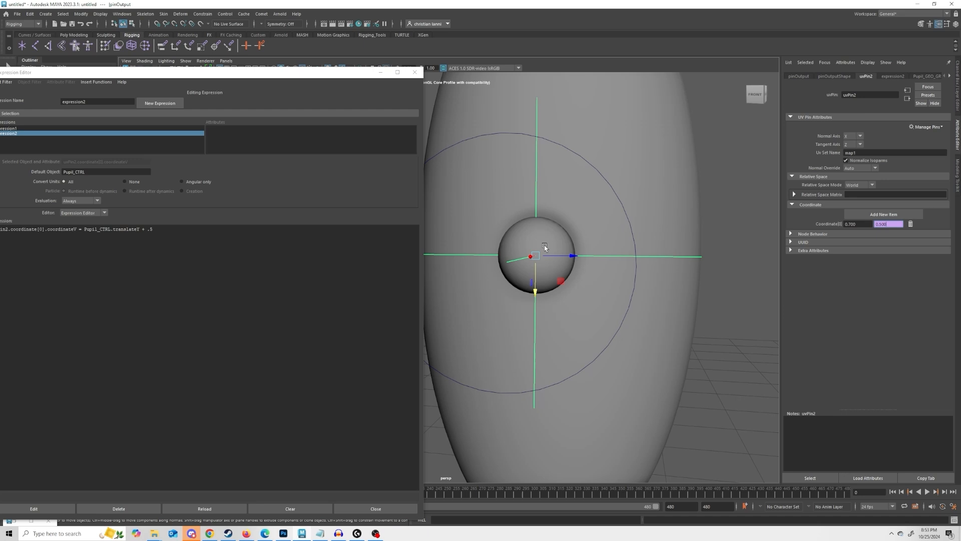
Step: Test the V expression by moving Pupil_CTRL slightly along Y and undo the move
{"action": "left_click", "coordinate": [623, 204]}
{"action": "mouse_move", "coordinate": [503, 230]}
{"action": "left_mouse_down"}
{"action": "mouse_move", "coordinate": [503, 221]}
{"action": "mouse_move", "coordinate": [521, 223]}
{"action": "left_mouse_up"}
{"action": "key", "text": "ctrl+z"}
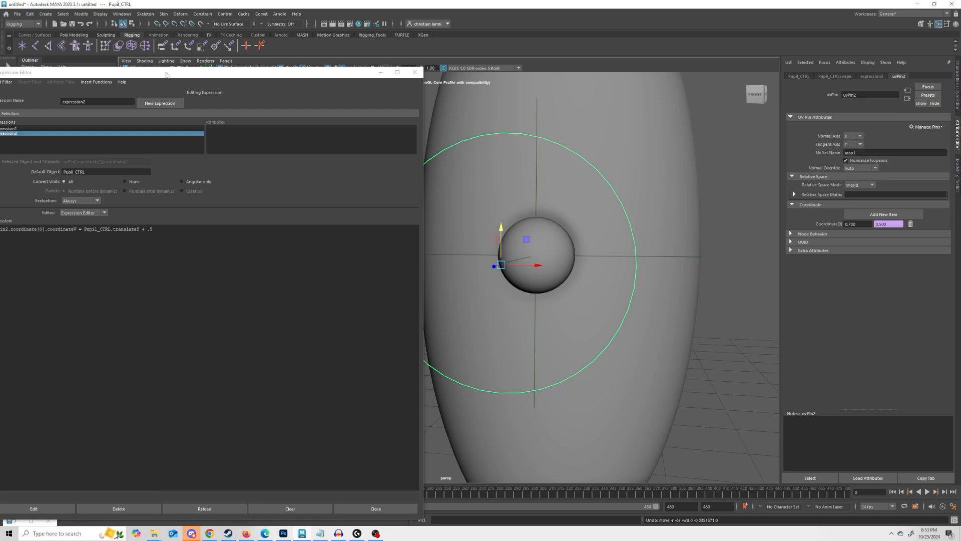
Step: Compare the coordinateV, translateY and .5 terms of expression2 with the U and V coordinate values of uvPin2
{"action": "left_click_drag", "start_coordinate": [168, 71], "coordinate": [256, 70]}
{"action": "left_click", "coordinate": [889, 223]}
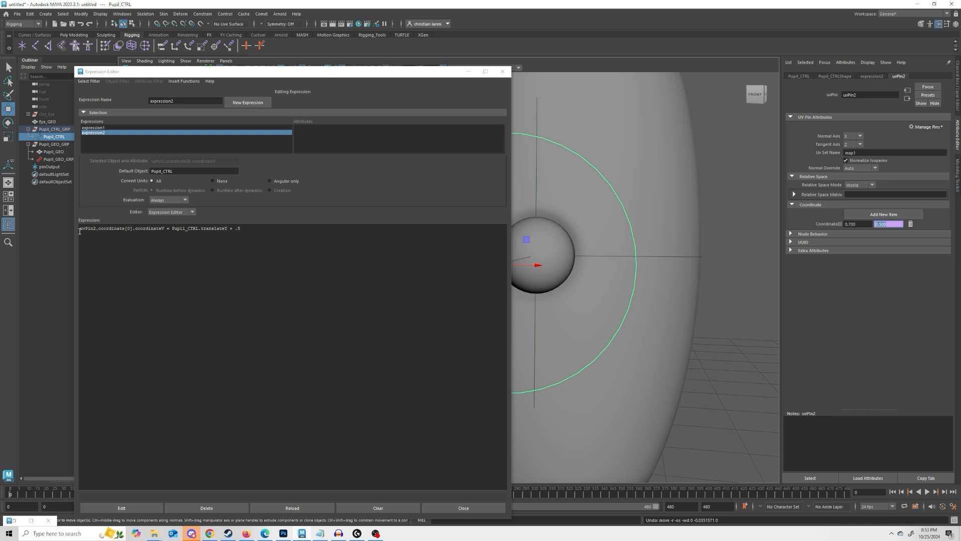
{"action": "mouse_move", "coordinate": [80, 229]}
{"action": "left_mouse_down"}
{"action": "mouse_move", "coordinate": [238, 228]}
{"action": "mouse_move", "coordinate": [77, 228]}
{"action": "left_mouse_up"}
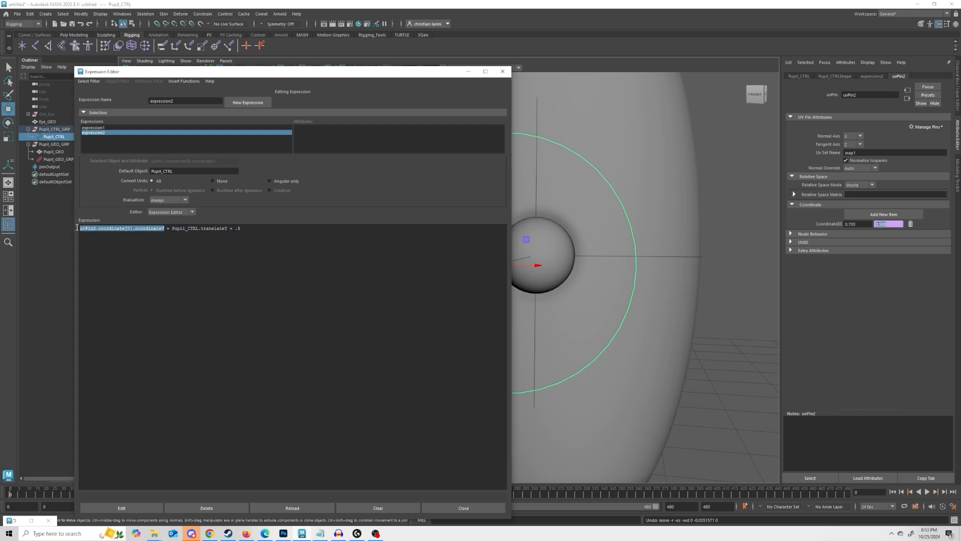
{"action": "left_click", "coordinate": [183, 228]}
{"action": "left_click_drag", "start_coordinate": [861, 223], "coordinate": [830, 221]}
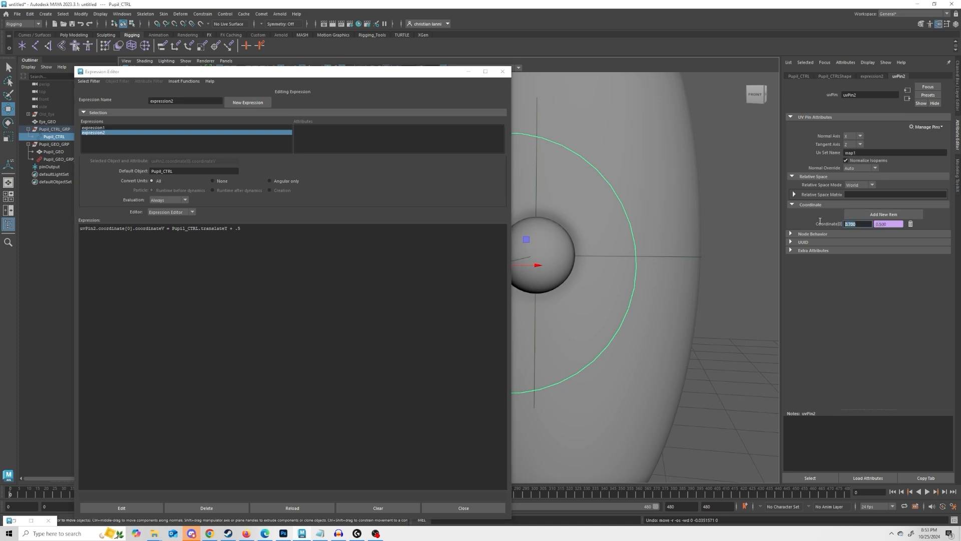
{"action": "key", "text": "Tab"}
{"action": "left_click", "coordinate": [176, 231]}
{"action": "left_click_drag", "start_coordinate": [173, 229], "coordinate": [232, 229]}
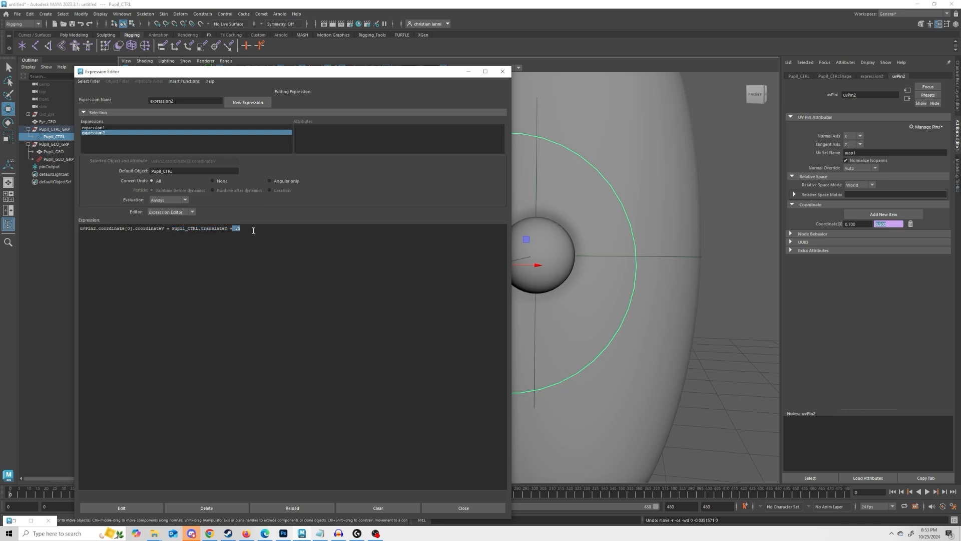
Step: Clear the view of the eye, test a small upward move of Pupil_CTRL and undo it
{"action": "left_click_drag", "start_coordinate": [415, 75], "coordinate": [335, 90]}
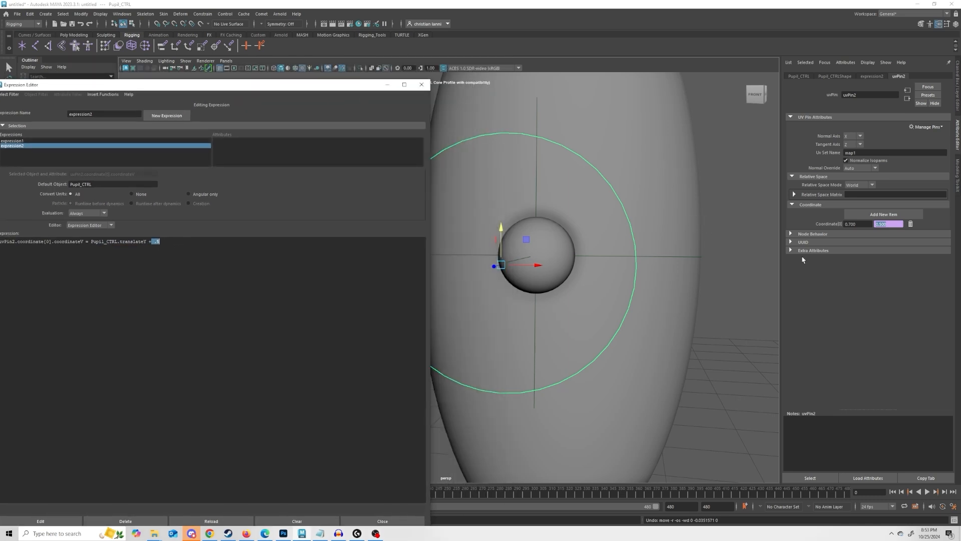
{"action": "left_click", "coordinate": [880, 224]}
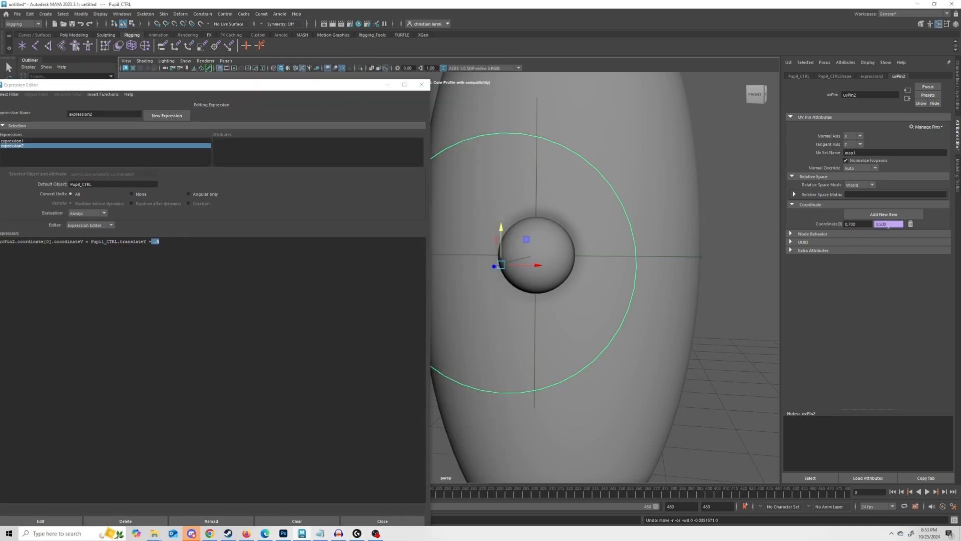
{"action": "left_click", "coordinate": [630, 232]}
{"action": "left_click", "coordinate": [630, 233]}
{"action": "mouse_move", "coordinate": [501, 244]}
{"action": "left_mouse_down"}
{"action": "mouse_move", "coordinate": [500, 193]}
{"action": "mouse_move", "coordinate": [500, 258]}
{"action": "mouse_move", "coordinate": [501, 240]}
{"action": "left_mouse_up"}
Step: End the coordinateV line of expression2 with a semicolon and paste a copy of the line below it
{"action": "left_click_drag", "start_coordinate": [198, 87], "coordinate": [288, 81]}
{"action": "left_click", "coordinate": [275, 242]}
{"action": "key", "text": "ctrl+a"}
{"action": "key", "text": "ctrl+c"}
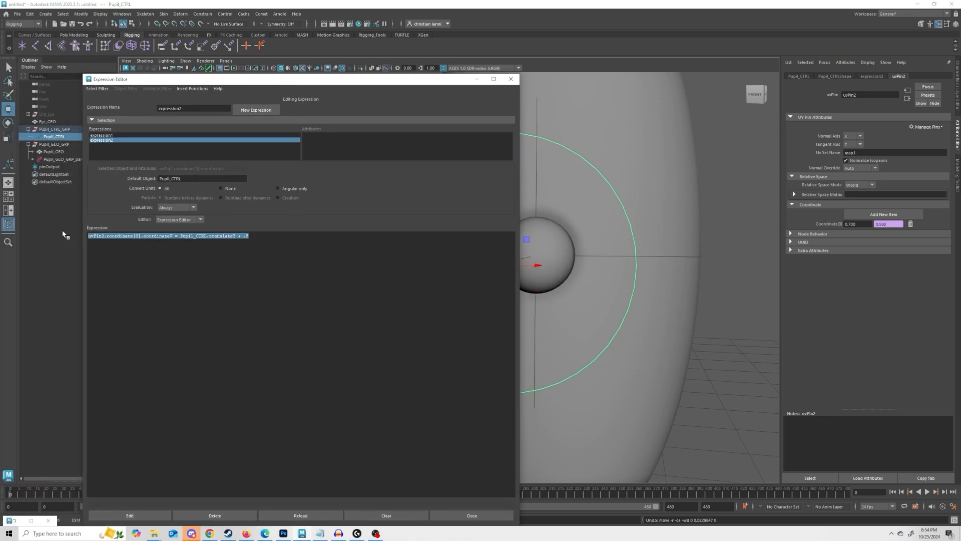
{"action": "left_click", "coordinate": [282, 236]}
{"action": "key", "text": "Return"}
{"action": "key", "text": "ctrl+v"}
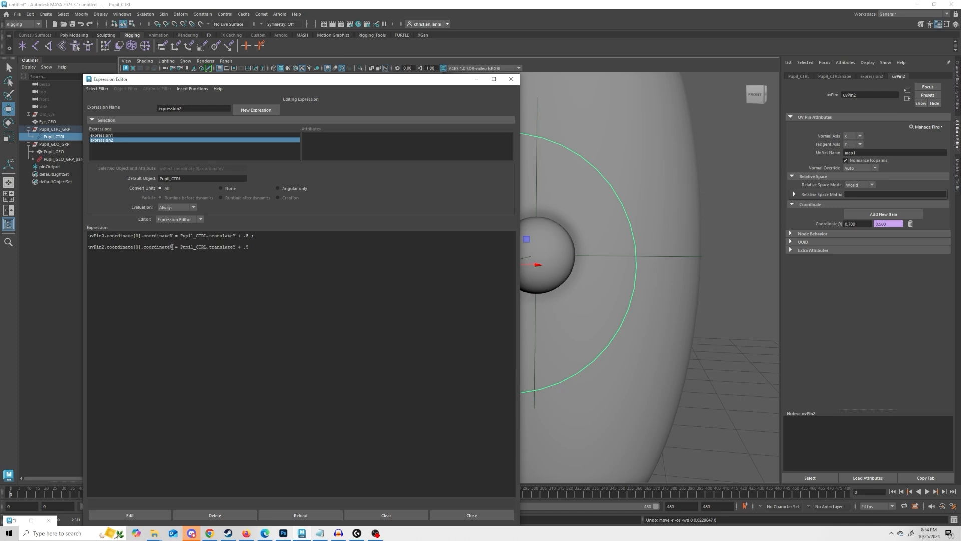
Step: Change the copied line to uvPin2.coordinate[0].coordinateU = Pupil_CTRL.translateX + .5 and apply the expression
{"action": "key", "text": "BackSpace"}
{"action": "type", "text": "U"}
{"action": "key", "text": "BackSpace"}
{"action": "type", "text": "X"}
{"action": "left_click", "coordinate": [154, 515]}
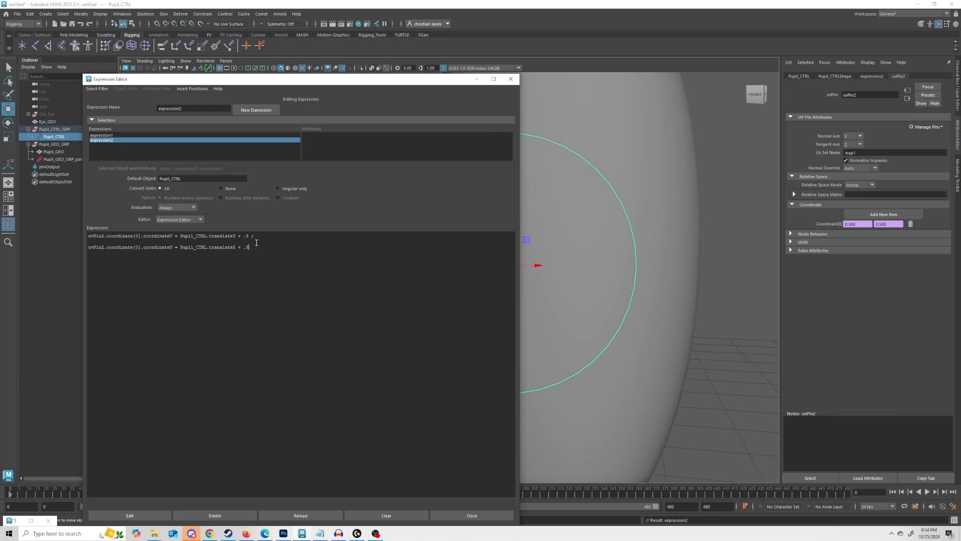
Step: Change the offset in the coordinateU line to .7, apply the expression, minimize the editor and clear the selection
{"action": "left_click", "coordinate": [150, 516]}
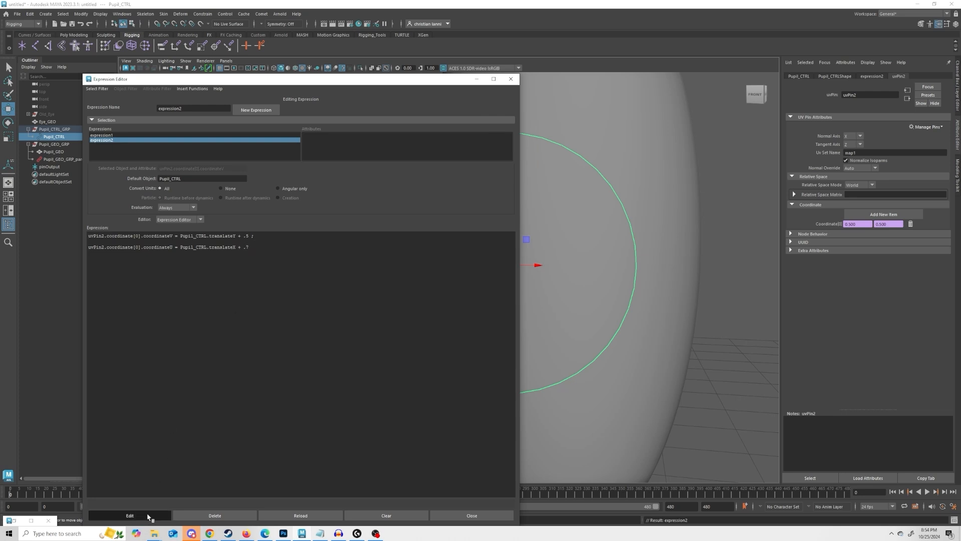
{"action": "left_click", "coordinate": [474, 80]}
{"action": "scroll", "coordinate": [575, 160], "scroll_direction": "down", "scroll_amount": 3}
{"action": "left_click", "coordinate": [601, 178]}
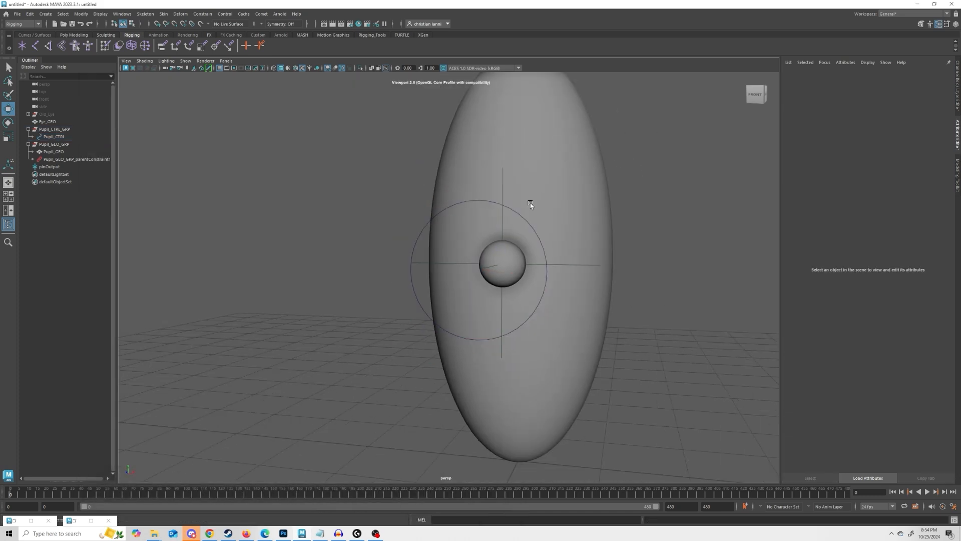
Step: Test both expression lines by moving Pupil_CTRL slightly in X and Y and undo the move
{"action": "left_click", "coordinate": [410, 252]}
{"action": "middle_click_drag", "start_coordinate": [364, 230], "coordinate": [322, 236], "text": "alt"}
{"action": "mouse_move", "coordinate": [458, 265]}
{"action": "middle_mouse_down"}
{"action": "mouse_move", "coordinate": [444, 273]}
{"action": "mouse_move", "coordinate": [453, 255]}
{"action": "mouse_move", "coordinate": [465, 273]}
{"action": "mouse_move", "coordinate": [440, 276]}
{"action": "mouse_move", "coordinate": [459, 260]}
{"action": "middle_mouse_up"}
{"action": "scroll", "coordinate": [506, 259], "scroll_direction": "up", "scroll_amount": 1}
{"action": "mouse_move", "coordinate": [507, 260]}
{"action": "left_mouse_down", "text": "alt"}
{"action": "mouse_move", "coordinate": [523, 259]}
{"action": "mouse_move", "coordinate": [508, 251]}
{"action": "left_mouse_up", "text": "alt"}
{"action": "key", "text": "ctrl+z"}
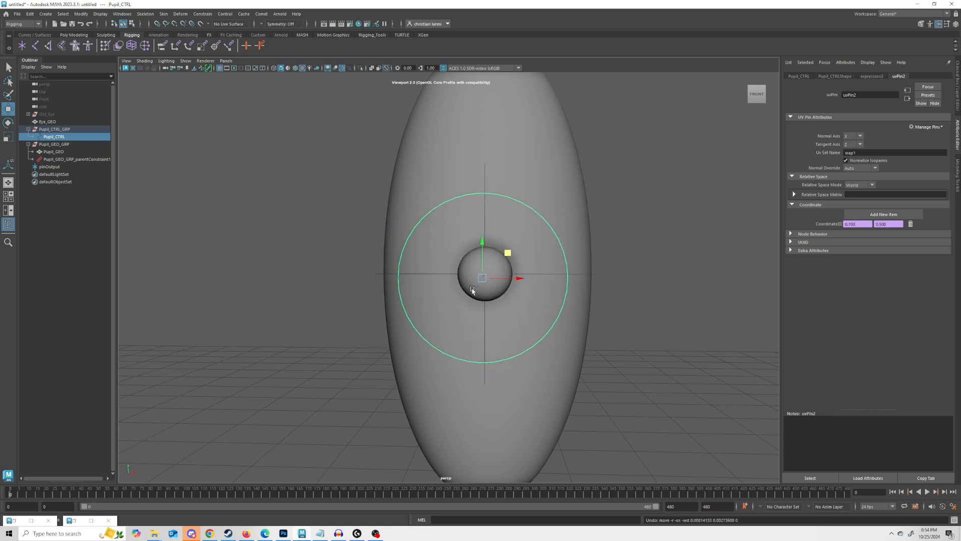
{"action": "left_click_drag", "start_coordinate": [470, 287], "coordinate": [457, 280], "text": "alt"}
Step: Reopen the Expression Editor and rewrite the coordinateV line's right side as (Pupil_CTRL.translateY / 10) + .5
{"action": "left_click", "coordinate": [95, 522]}
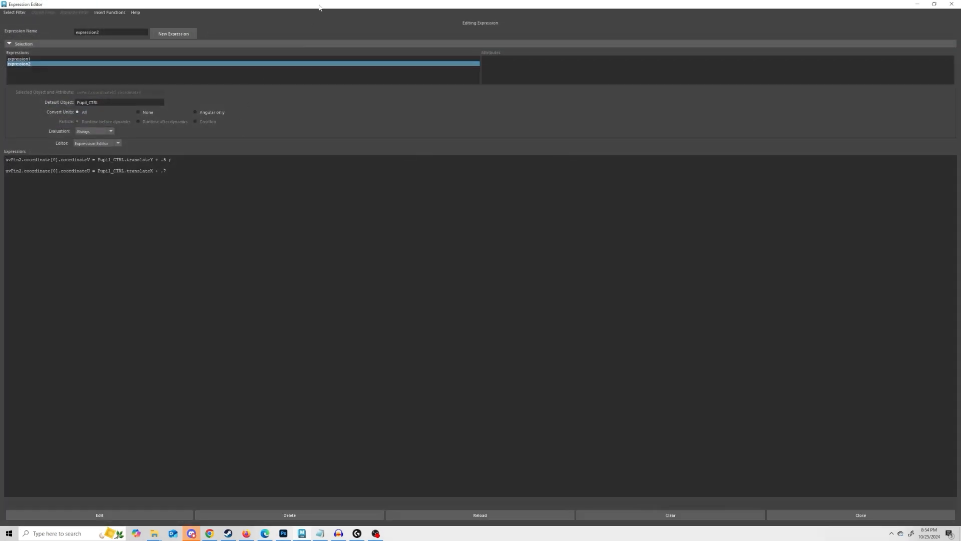
{"action": "left_click_drag", "start_coordinate": [300, 4], "coordinate": [302, 49]}
{"action": "left_click", "coordinate": [180, 203]}
{"action": "type", "text": "("}
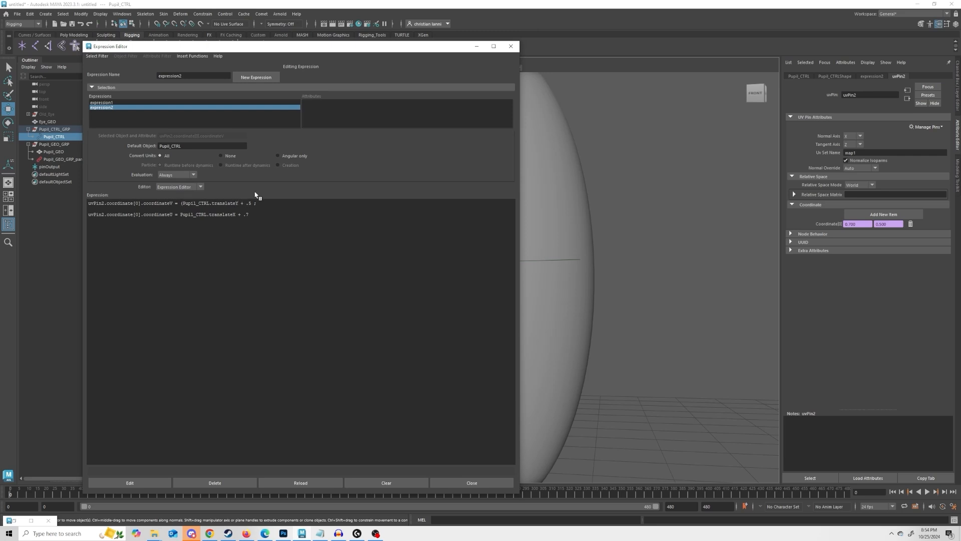
{"action": "type", "text": ")"}
{"action": "type", "text": "/"}
{"action": "type", "text": "10"}
{"action": "key", "text": "Left"}
{"action": "key", "text": "Left"}
{"action": "key", "text": "Left"}
{"action": "key", "text": "Left"}
Step: Rewrite the coordinateU line's right side as (Pupil_CTRL.translateX / 10) + .7 and apply the expression
{"action": "left_click_drag", "start_coordinate": [254, 204], "coordinate": [239, 205]}
{"action": "left_click", "coordinate": [237, 214]}
{"action": "type", "text": "/ 10)("}
{"action": "left_click", "coordinate": [150, 484]}
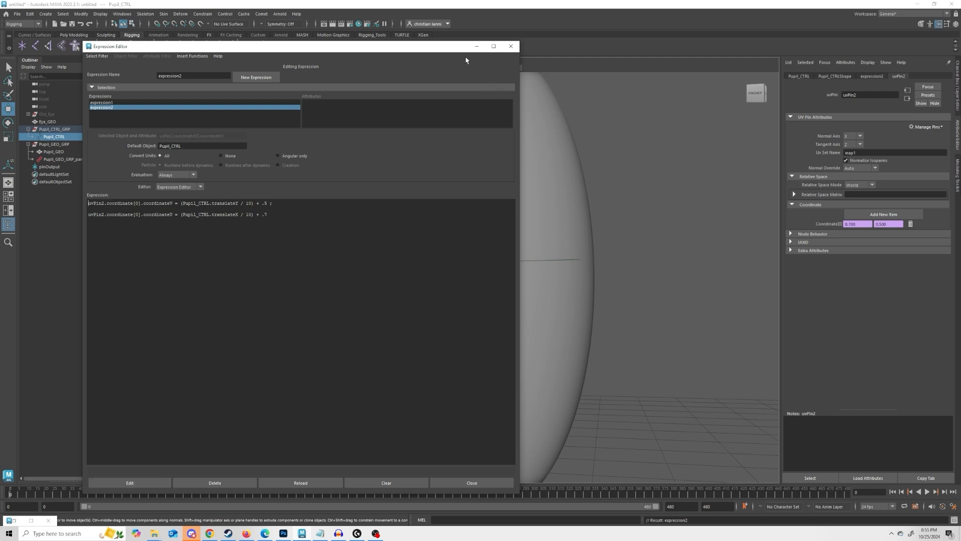
Step: Minimize the editor and test the divided expression by moving Pupil_CTRL around the eye, undoing each move
{"action": "left_click", "coordinate": [477, 47]}
{"action": "left_click", "coordinate": [367, 209]}
{"action": "left_click_drag", "start_coordinate": [373, 217], "coordinate": [351, 215]}
{"action": "left_click_drag", "start_coordinate": [455, 222], "coordinate": [463, 240]}
{"action": "key", "text": "ctrl+z"}
{"action": "scroll", "coordinate": [463, 225], "scroll_direction": "down", "scroll_amount": 2}
{"action": "middle_click_drag", "start_coordinate": [464, 240], "coordinate": [450, 239], "text": "alt"}
{"action": "left_click_drag", "start_coordinate": [487, 257], "coordinate": [488, 229]}
{"action": "key", "text": "ctrl+z"}
Step: Test scaling Pupil_CTRL uniformly and undo the scale
{"action": "left_click_drag", "start_coordinate": [528, 257], "coordinate": [514, 258], "text": "alt"}
{"action": "scroll", "coordinate": [519, 252], "scroll_direction": "up", "scroll_amount": 4}
{"action": "scroll", "coordinate": [444, 282], "scroll_direction": "down", "scroll_amount": 1}
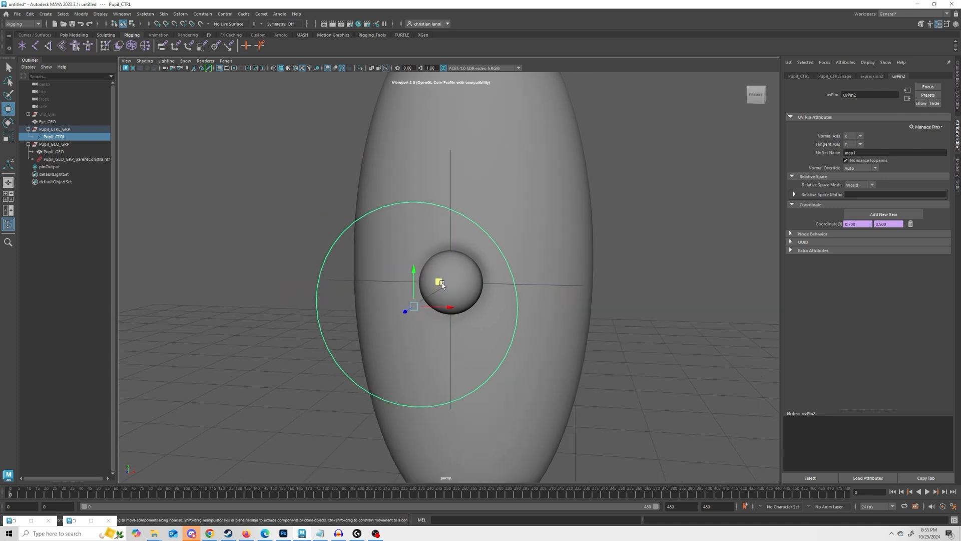
{"action": "left_click_drag", "start_coordinate": [442, 282], "coordinate": [436, 277], "text": "alt"}
{"action": "left_click_drag", "start_coordinate": [349, 234], "coordinate": [342, 235], "text": "alt"}
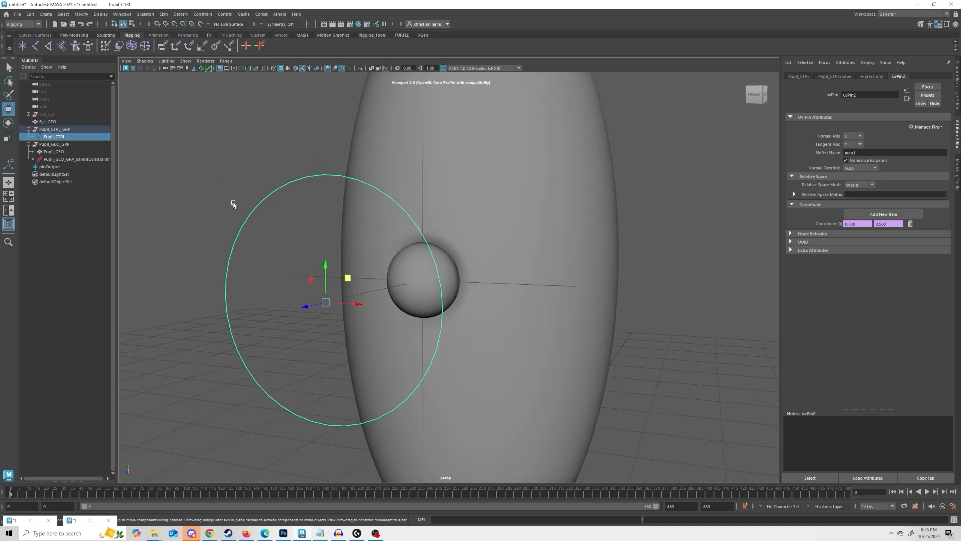
{"action": "key", "text": "r"}
{"action": "left_click_drag", "start_coordinate": [326, 302], "coordinate": [389, 279]}
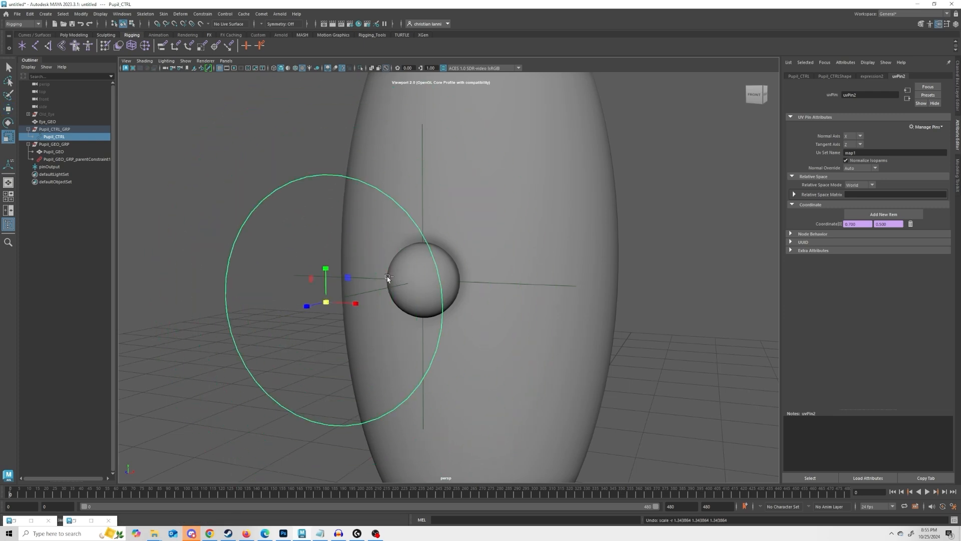
Step: Scale-constrain Pupil_GEO_GRP to Pupil_CTRL and clear the selection
{"action": "left_click", "coordinate": [52, 145], "text": "ctrl"}
{"action": "left_click", "coordinate": [202, 13]}
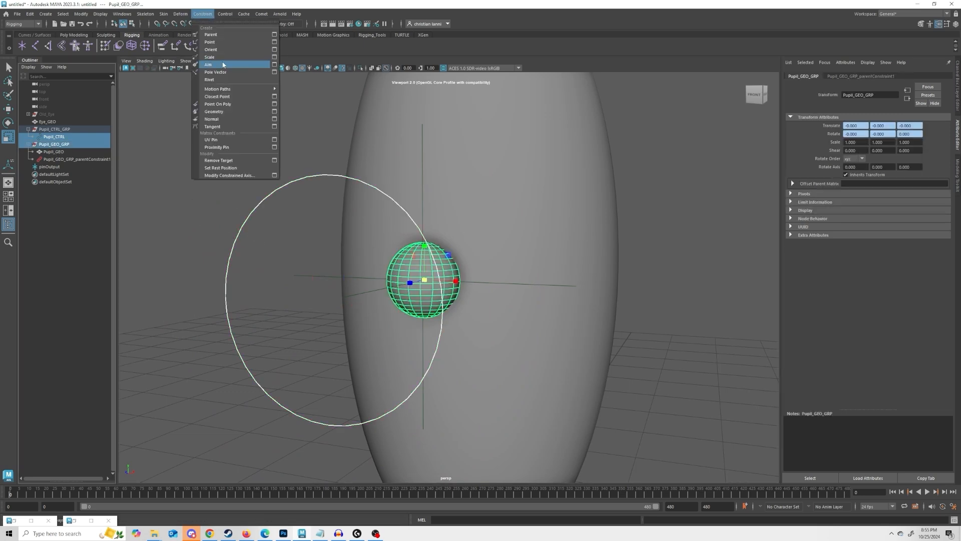
{"action": "left_click", "coordinate": [220, 58]}
{"action": "left_click", "coordinate": [242, 150]}
Step: Test the scale constraint by scaling Pupil_CTRL up uniformly and undo the scale
{"action": "left_click_drag", "start_coordinate": [290, 225], "coordinate": [232, 157]}
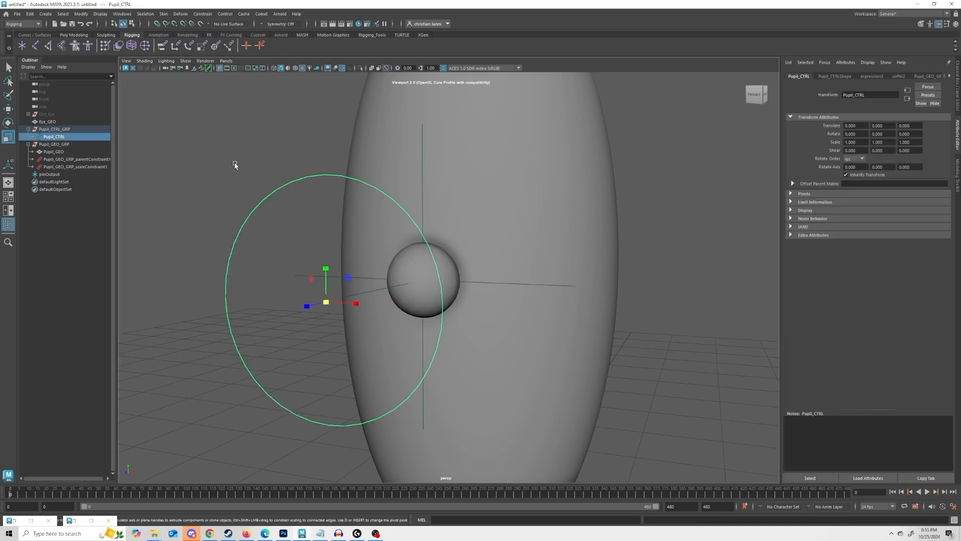
{"action": "scroll", "coordinate": [233, 159], "scroll_direction": "down", "scroll_amount": 2}
{"action": "left_click_drag", "start_coordinate": [369, 297], "coordinate": [405, 309]}
{"action": "key", "text": "ctrl+z"}
{"action": "scroll", "coordinate": [419, 300], "scroll_direction": "down", "scroll_amount": 2}
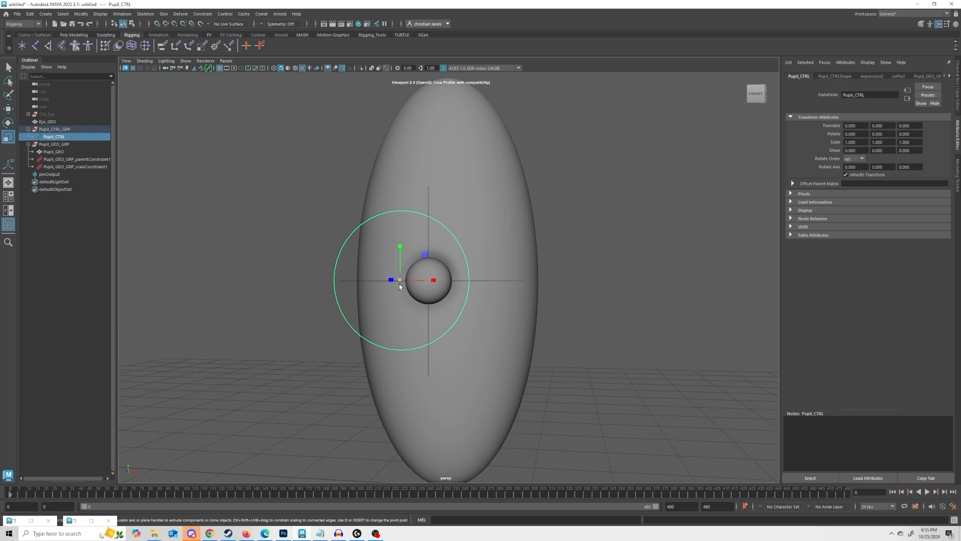
{"action": "scroll", "coordinate": [455, 188], "scroll_direction": "down", "scroll_amount": 2}
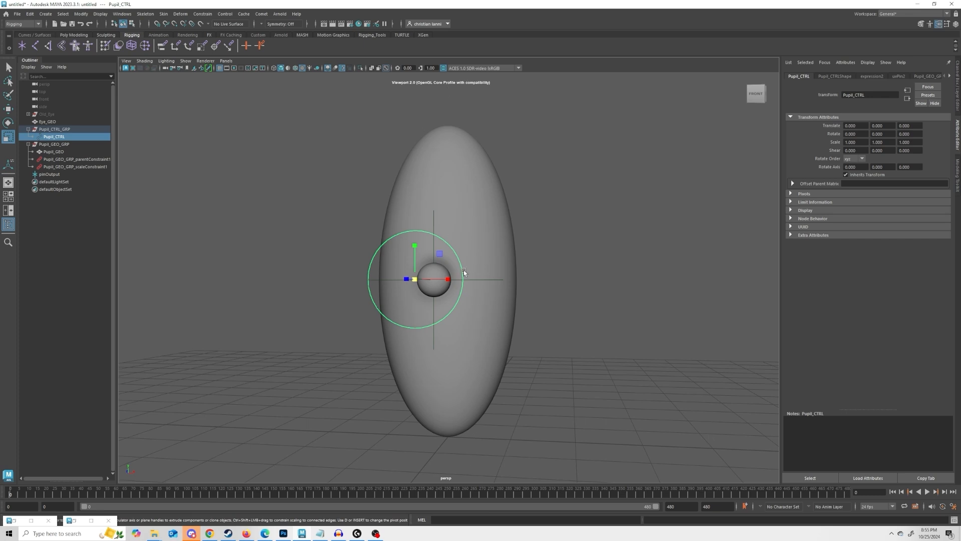
{"action": "scroll", "coordinate": [443, 253], "scroll_direction": "up", "scroll_amount": 3}
{"action": "left_click_drag", "start_coordinate": [433, 248], "coordinate": [439, 250], "text": "alt"}
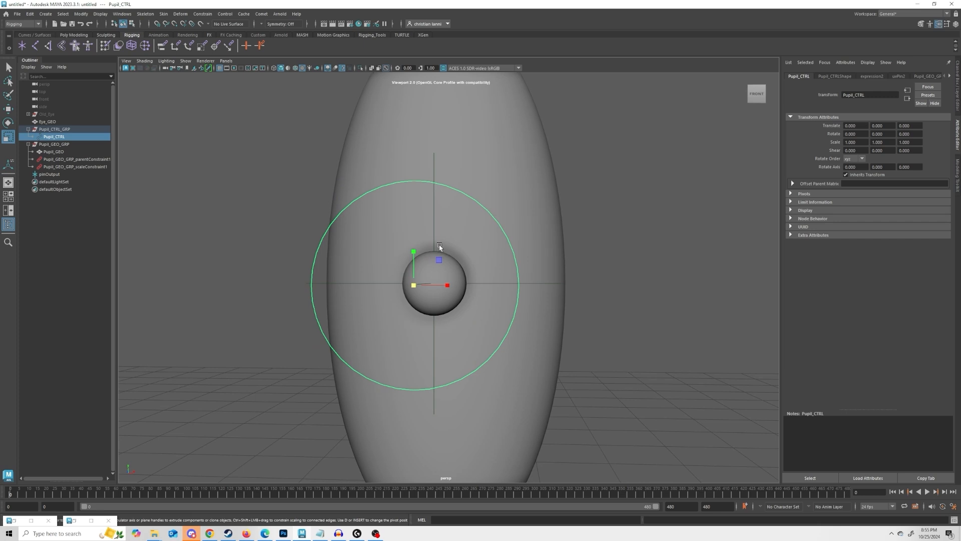
{"action": "scroll", "coordinate": [440, 247], "scroll_direction": "down", "scroll_amount": 5}
{"action": "scroll", "coordinate": [431, 247], "scroll_direction": "up", "scroll_amount": 5}
{"action": "scroll", "coordinate": [414, 239], "scroll_direction": "down", "scroll_amount": 5}
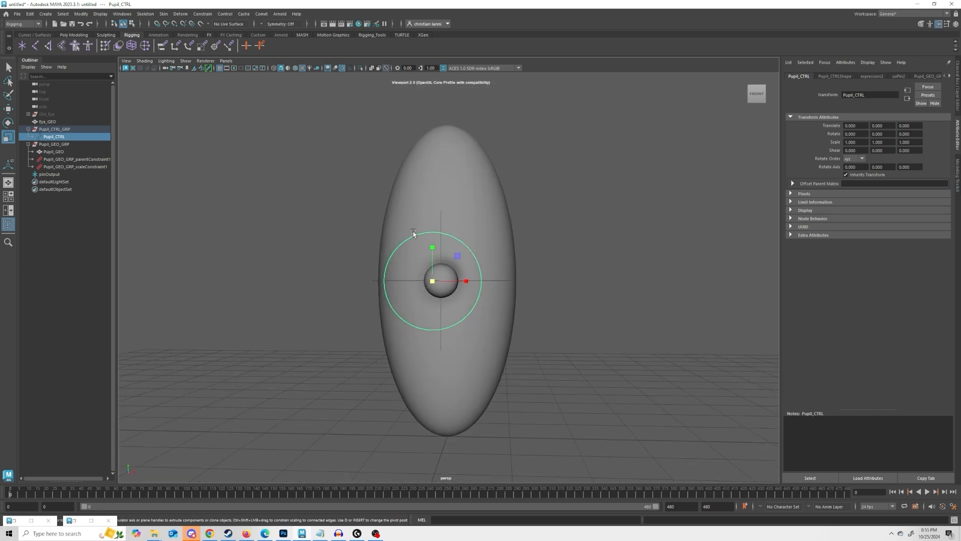
{"action": "scroll", "coordinate": [436, 249], "scroll_direction": "up", "scroll_amount": 2}
{"action": "left_click_drag", "start_coordinate": [463, 292], "coordinate": [448, 288], "text": "alt"}
{"action": "scroll", "coordinate": [440, 283], "scroll_direction": "up", "scroll_amount": 3}
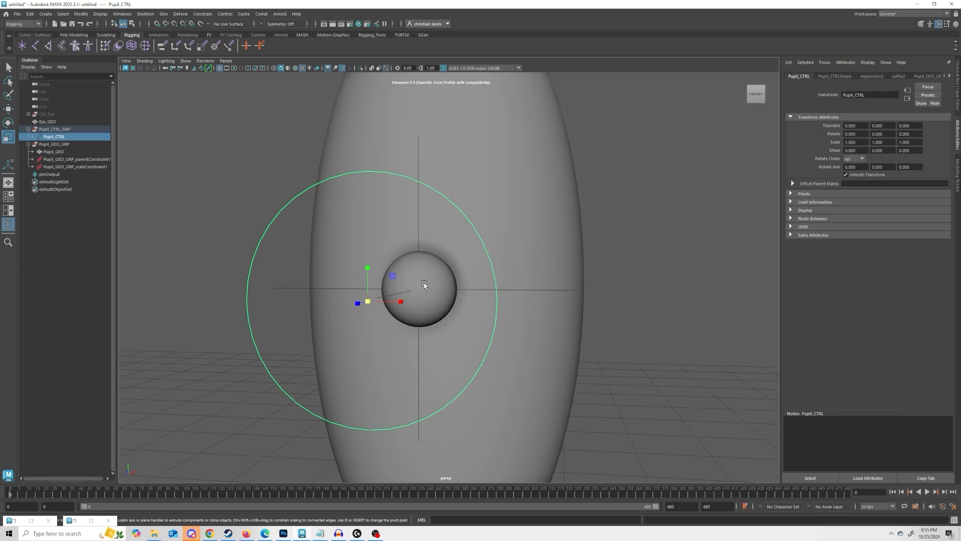
{"action": "left_click", "coordinate": [420, 287]}
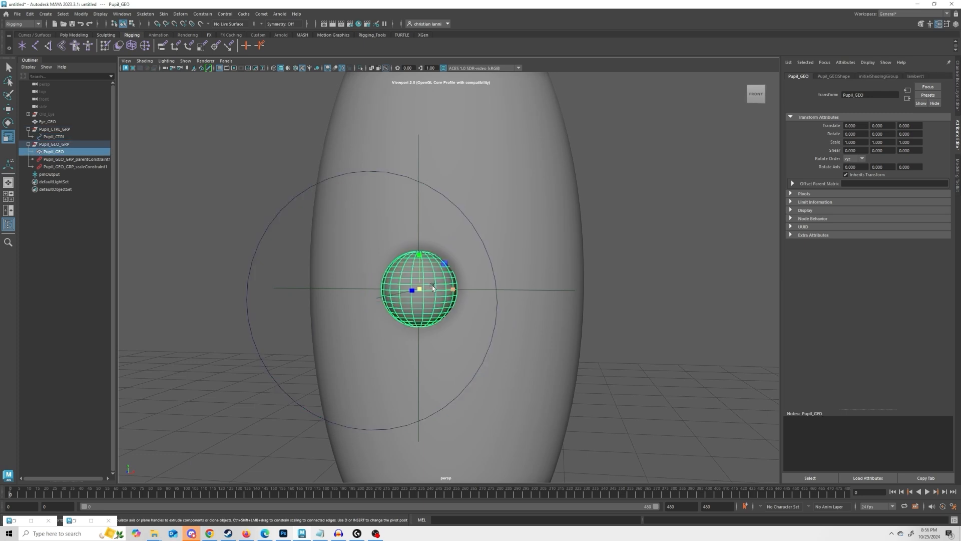
{"action": "scroll", "coordinate": [465, 242], "scroll_direction": "down", "scroll_amount": 2}
{"action": "left_click", "coordinate": [294, 260]}
{"action": "left_click_drag", "start_coordinate": [358, 262], "coordinate": [335, 268], "text": "alt"}
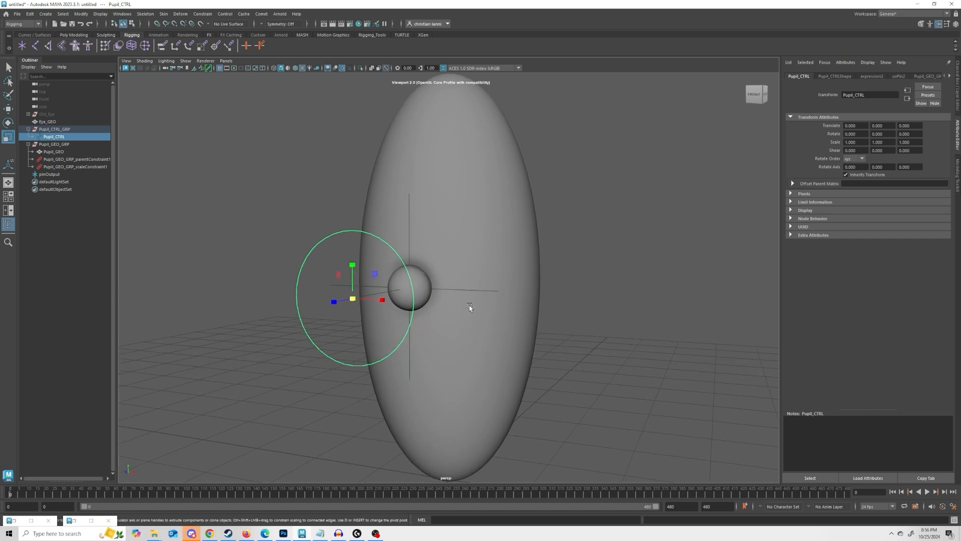